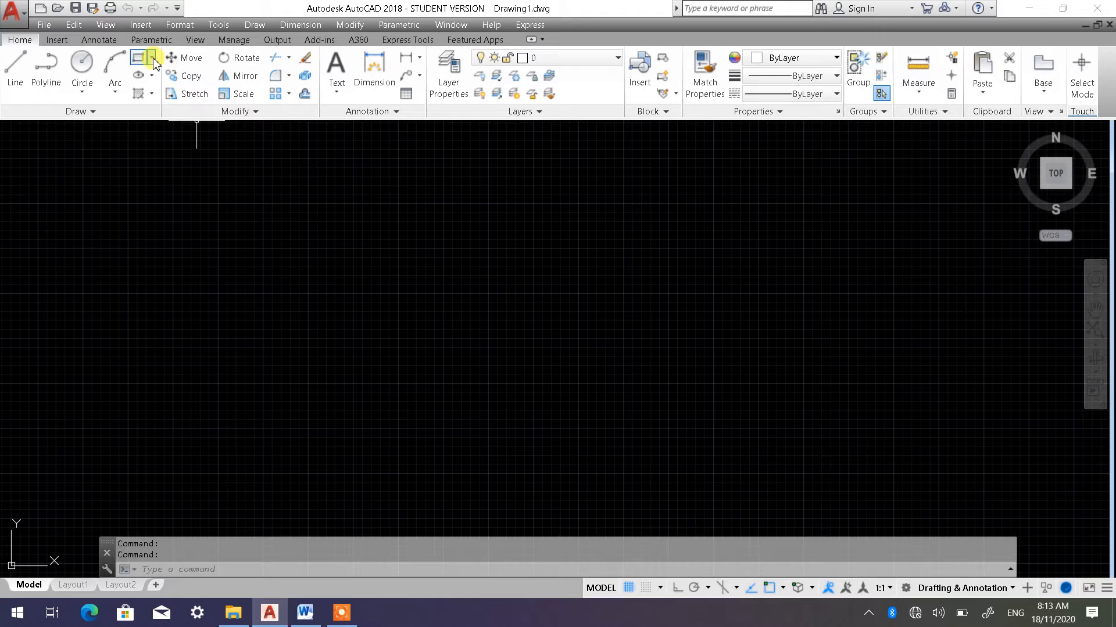
click(151, 57)
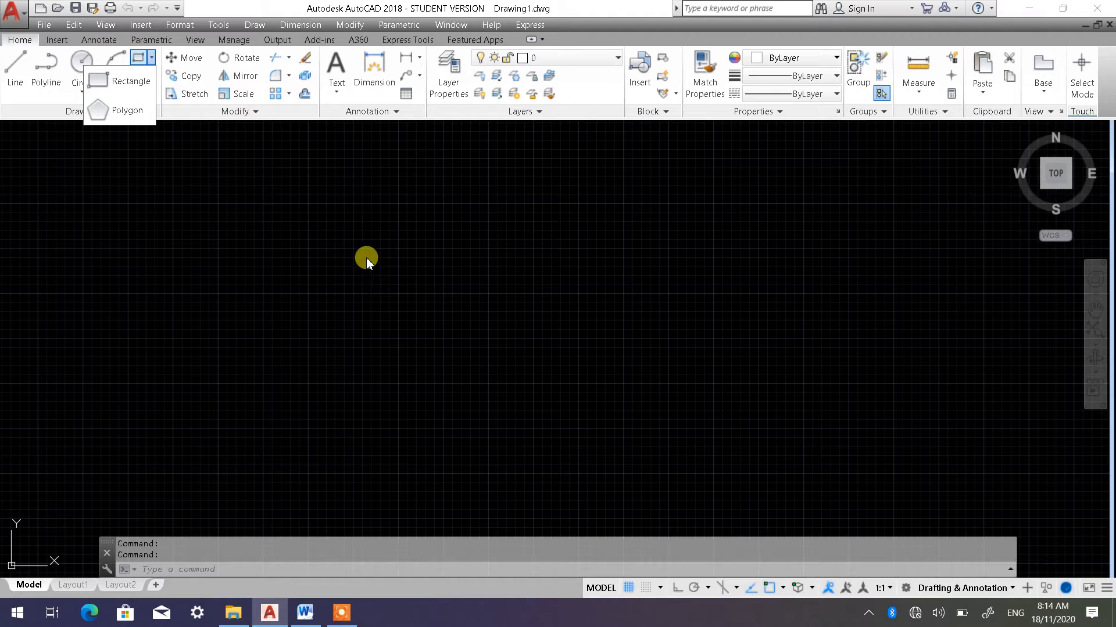
click(367, 263)
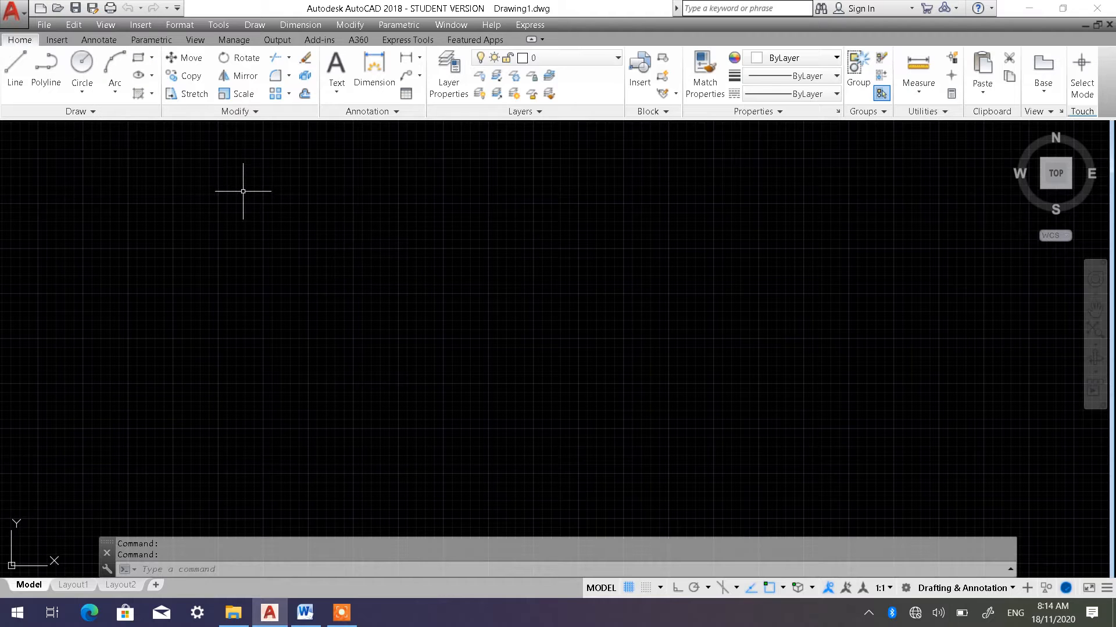
Set the drawing units' length precision to 0, with no decimal places.
click(182, 25)
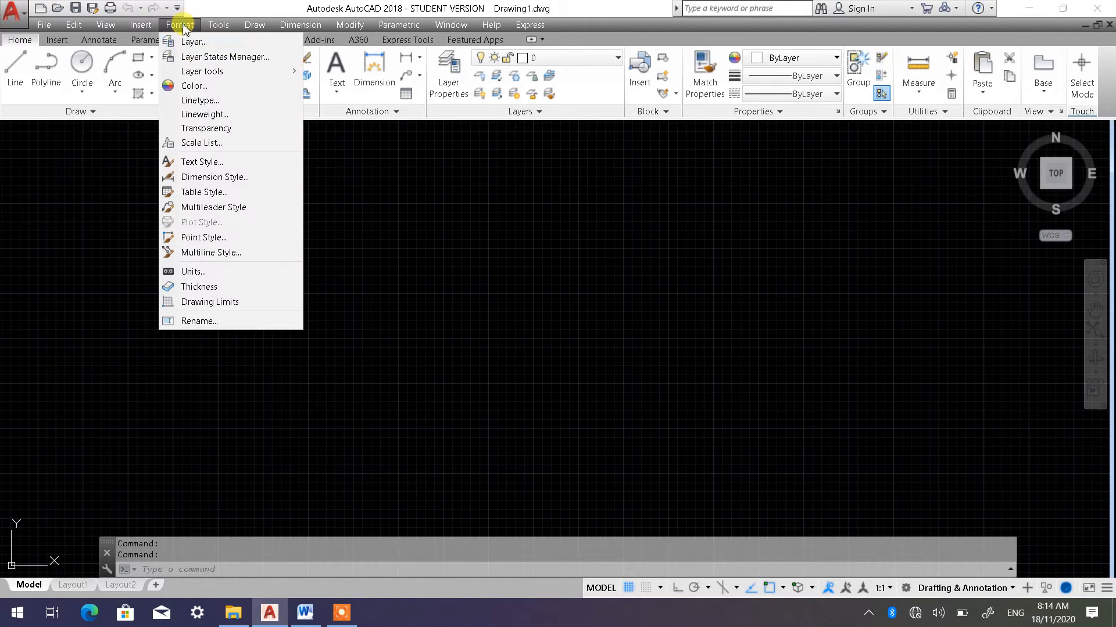
click(221, 273)
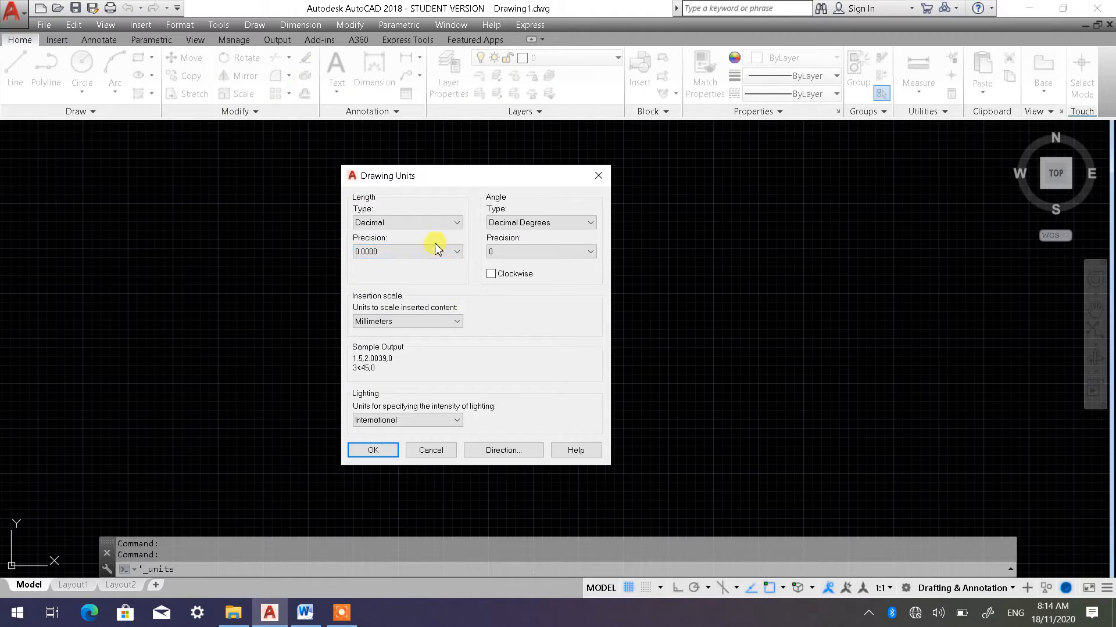
click(398, 250)
click(383, 259)
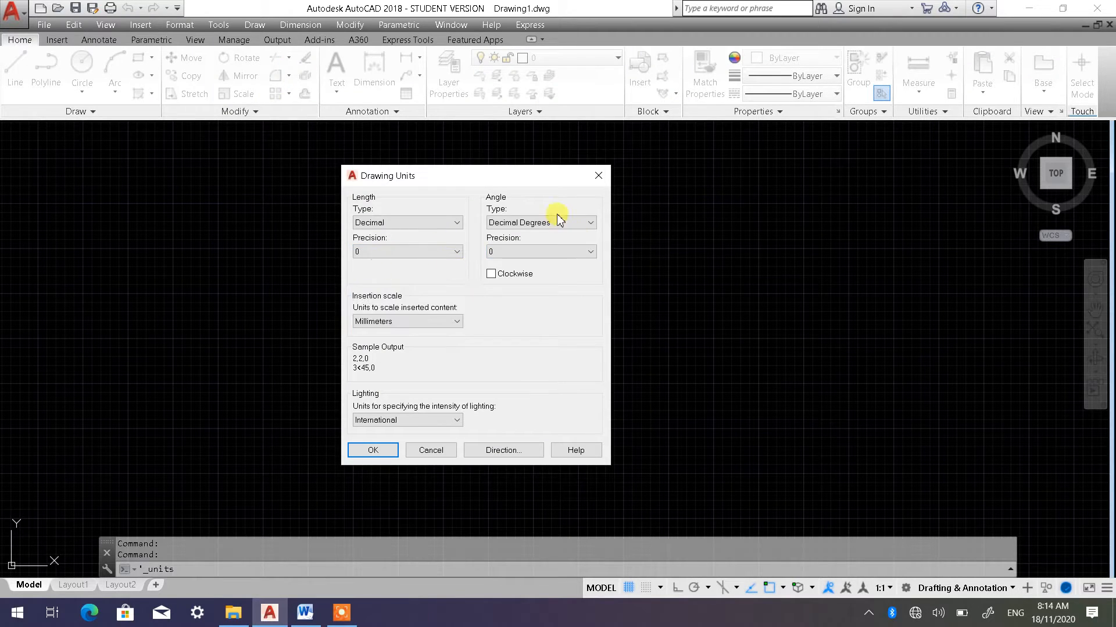
click(373, 451)
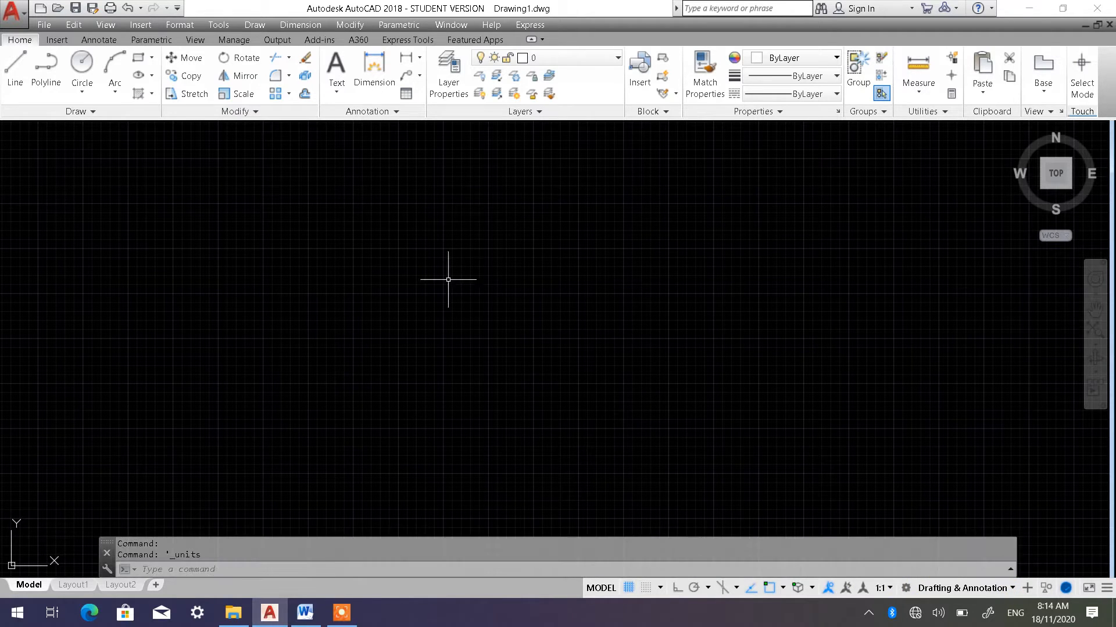
click(1013, 588)
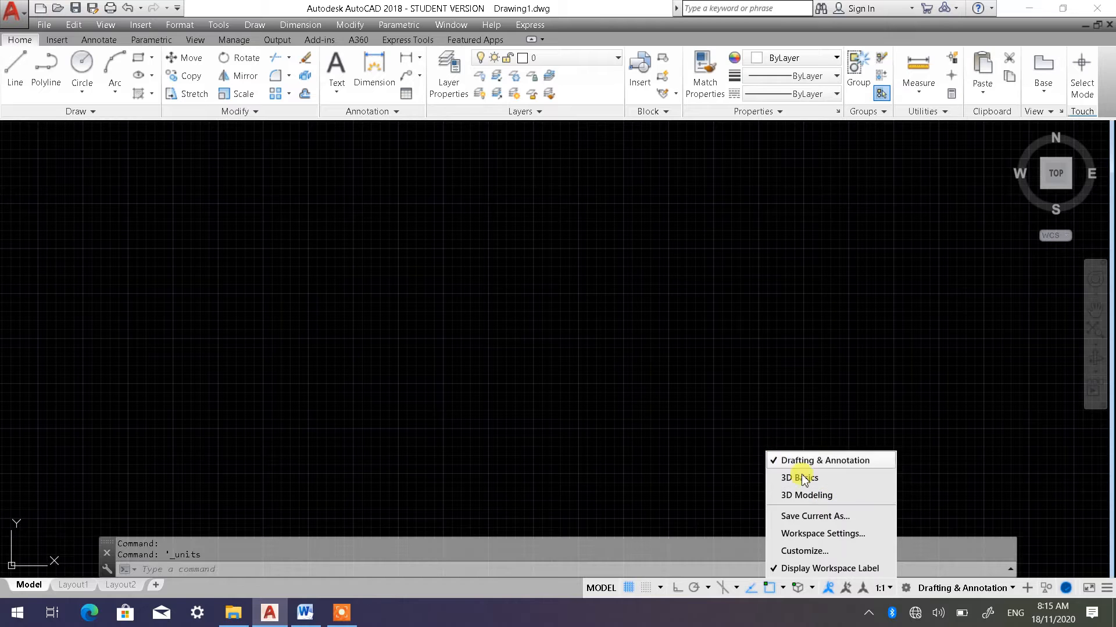
click(658, 363)
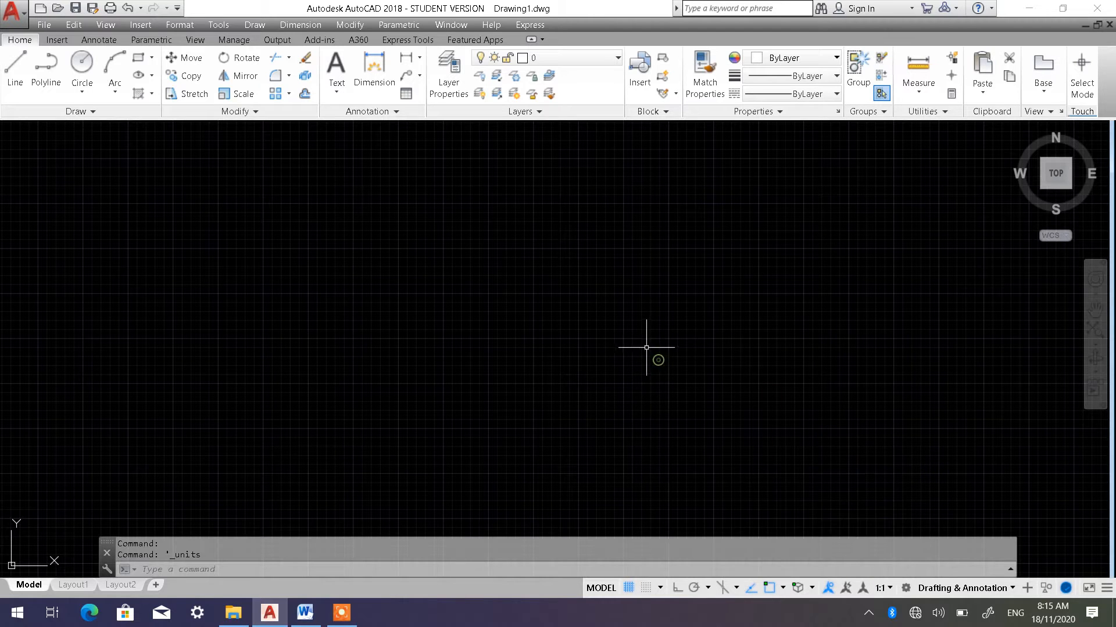
Review the object snap modes in the drafting settings and accept them.
click(219, 25)
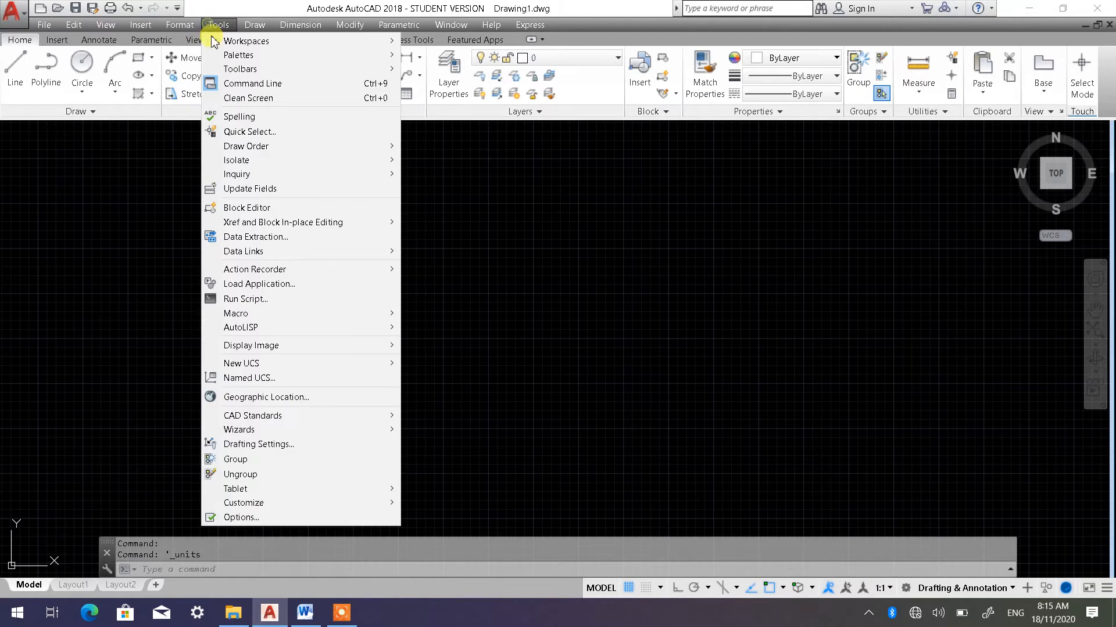
click(268, 445)
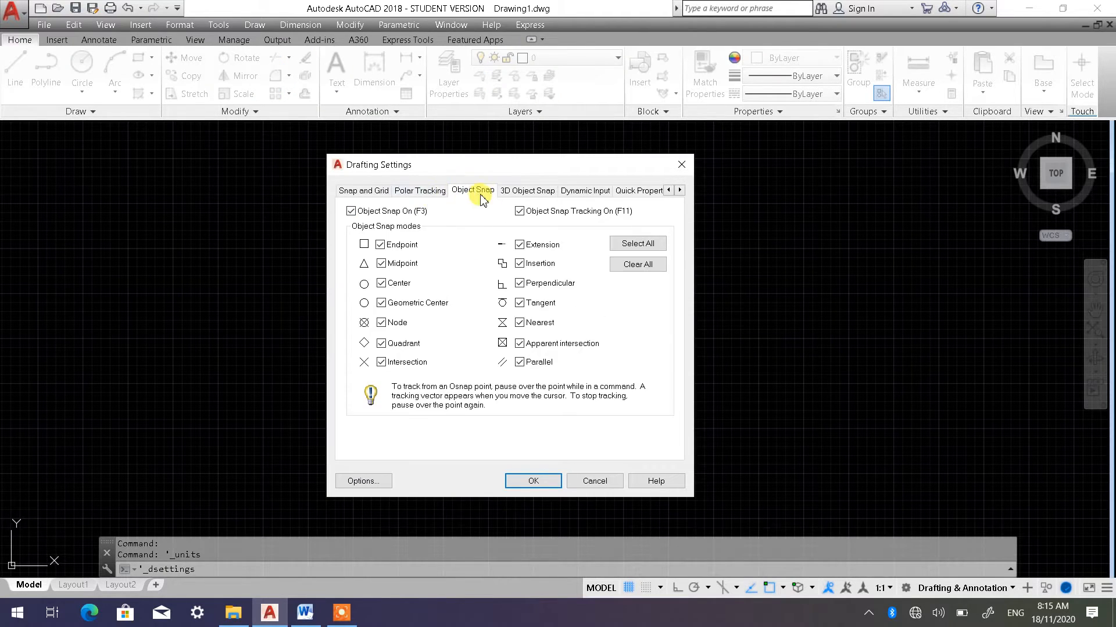
click(522, 190)
click(473, 190)
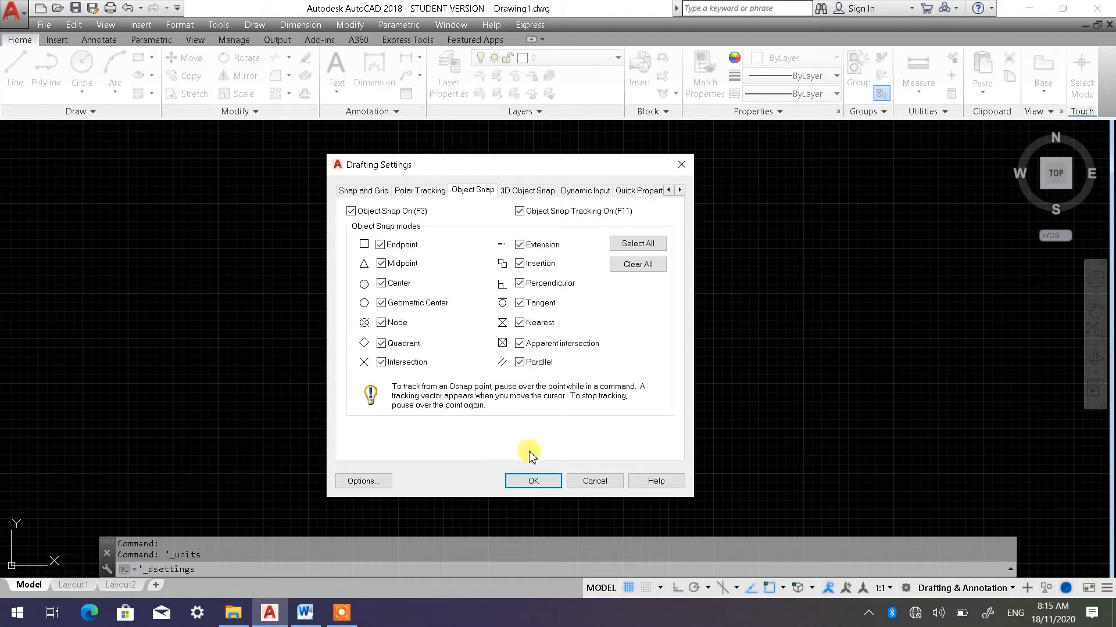
click(530, 482)
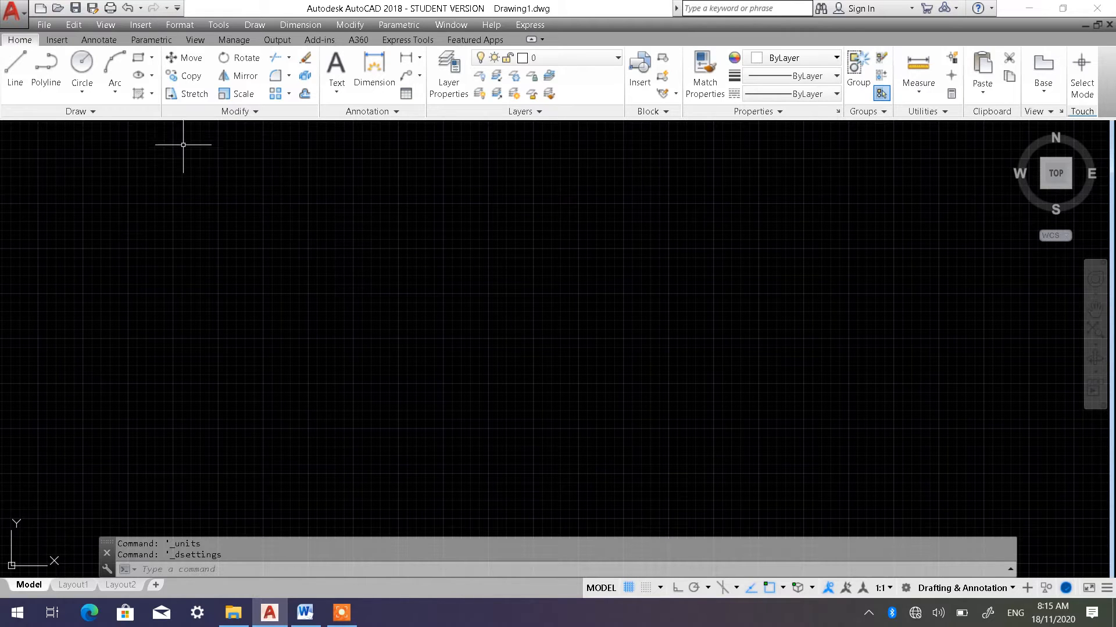
Draw a rectangle in the empty drawing area using the Dimensions option, with length 100 and width 100.
click(153, 60)
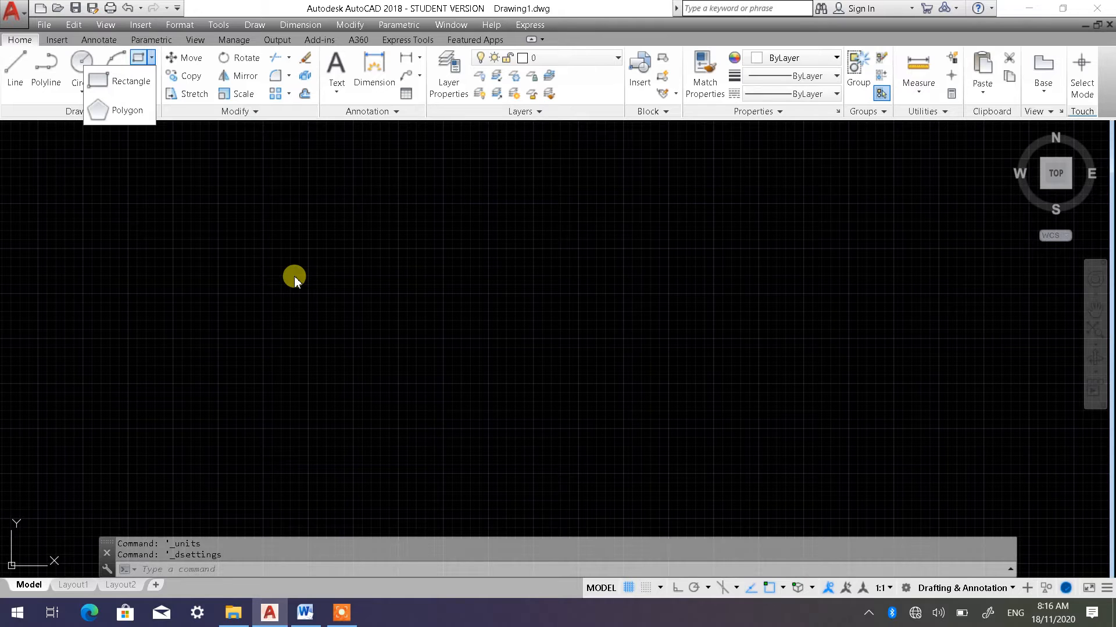
click(137, 86)
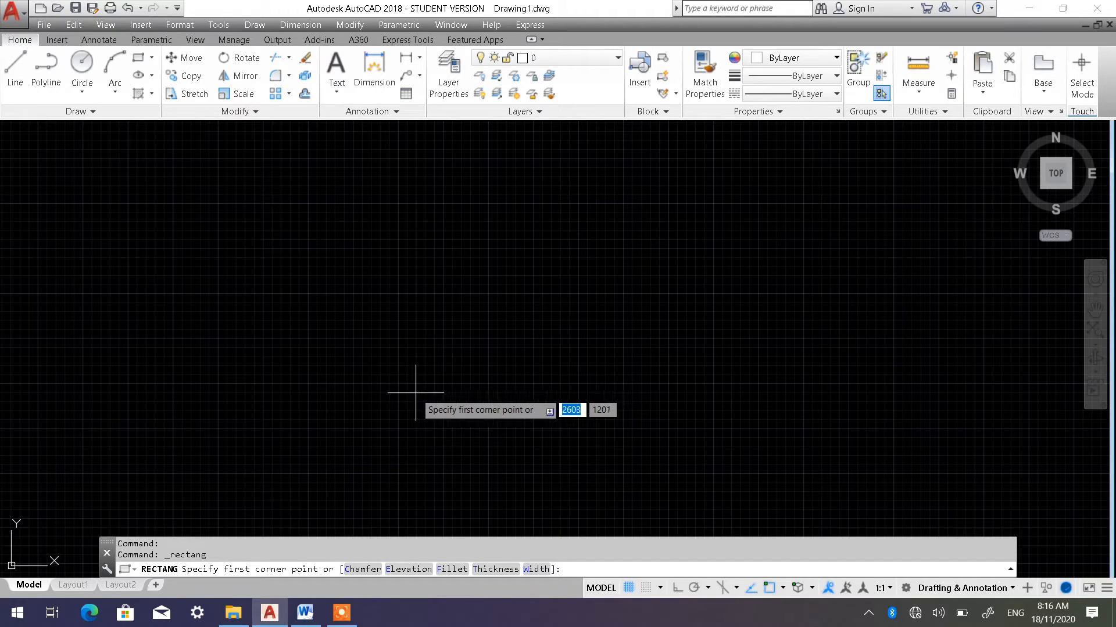
click(388, 394)
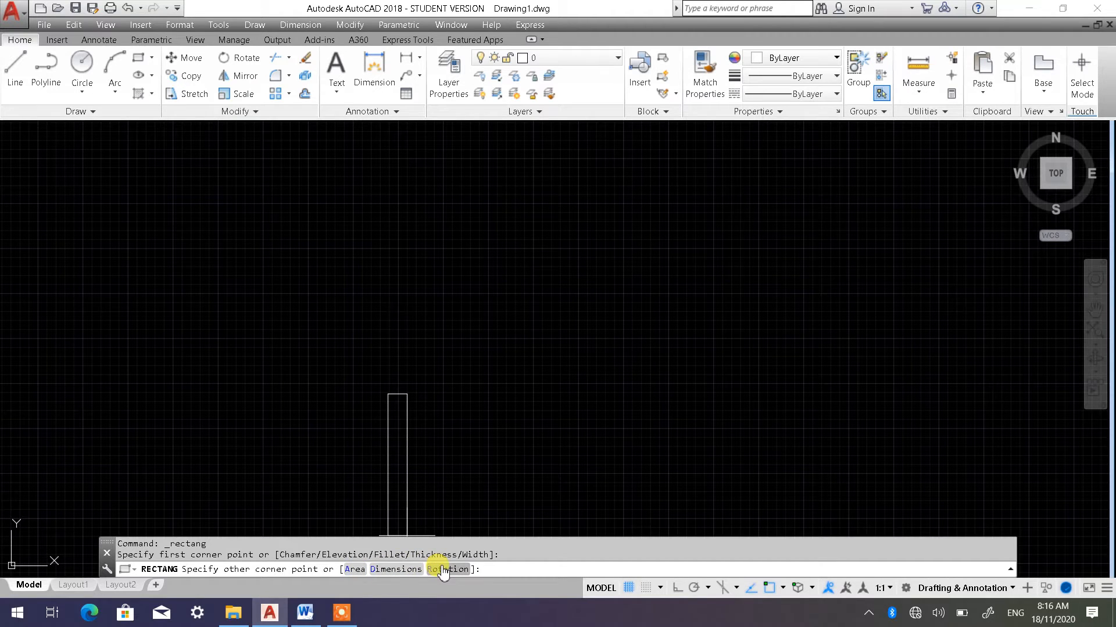
click(395, 570)
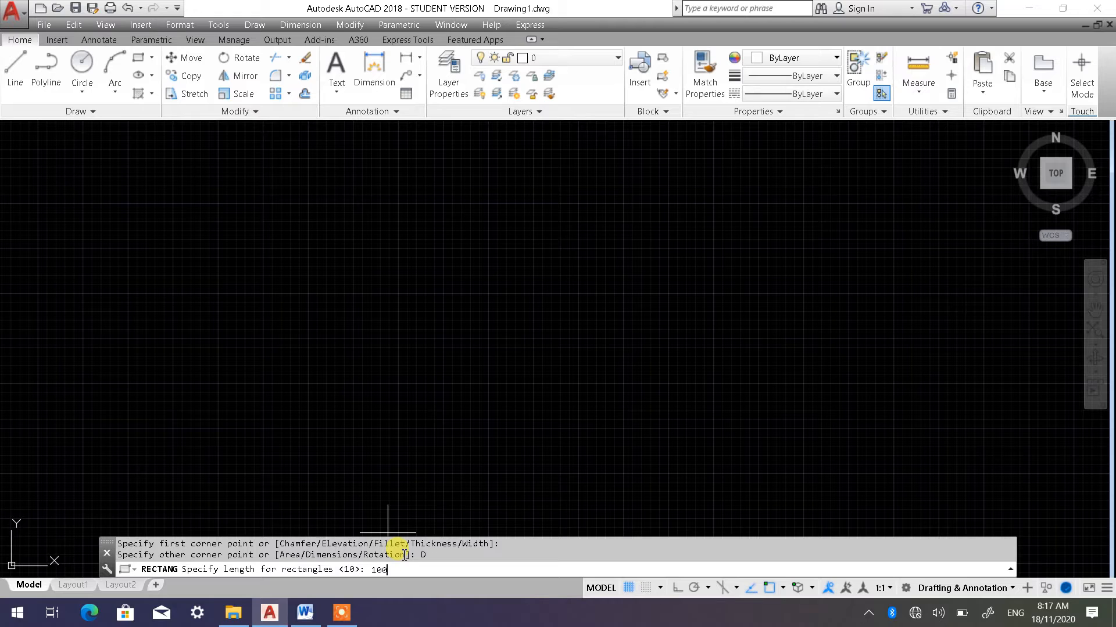
key(Return)
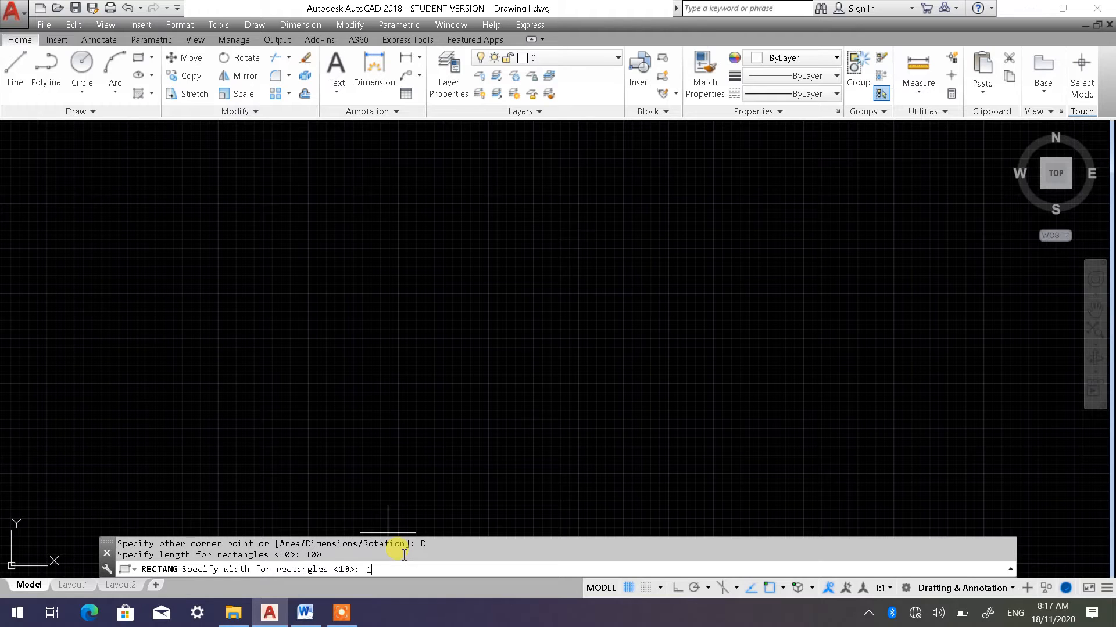
key(Return)
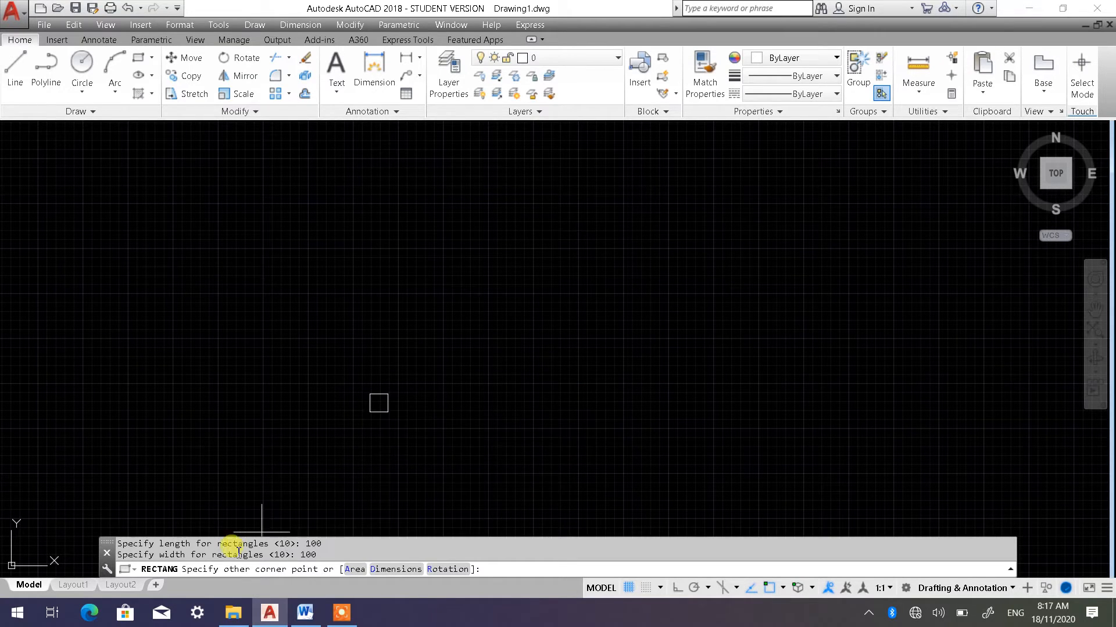
click(457, 412)
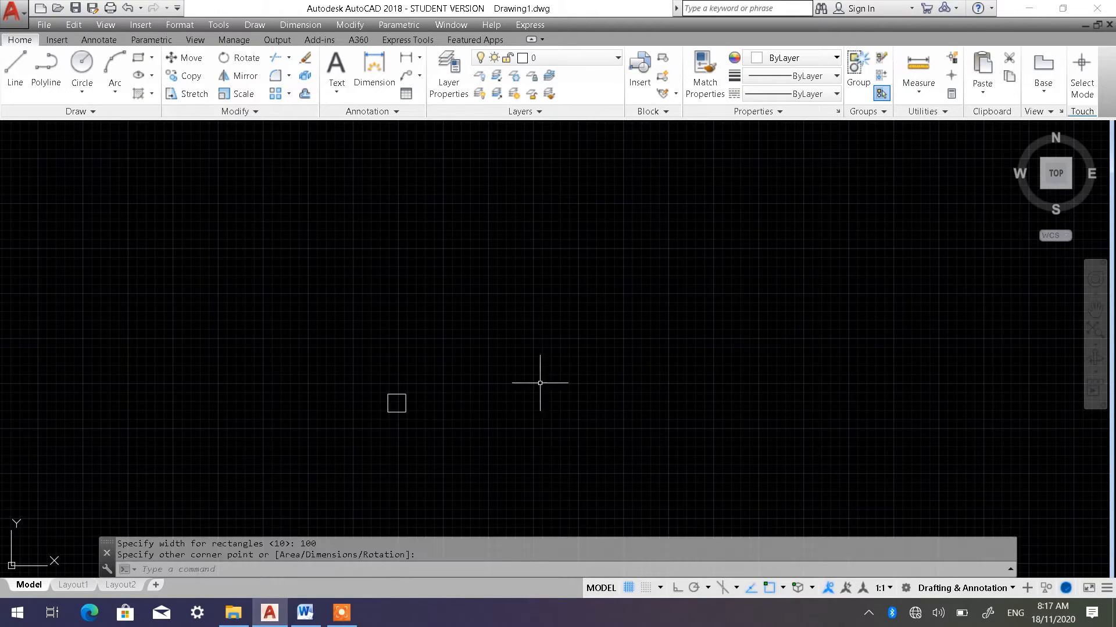
Measure the distance between the two endpoints of the square's bottom edge.
scroll(356, 419, up, 3)
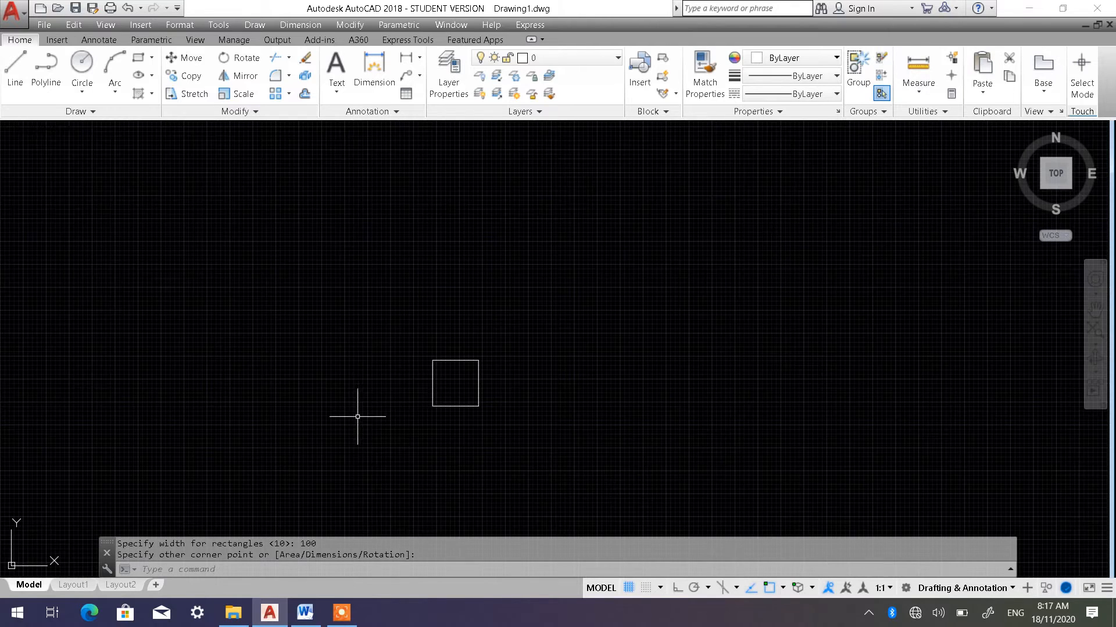
scroll(441, 409, up, 2)
scroll(438, 399, up, 2)
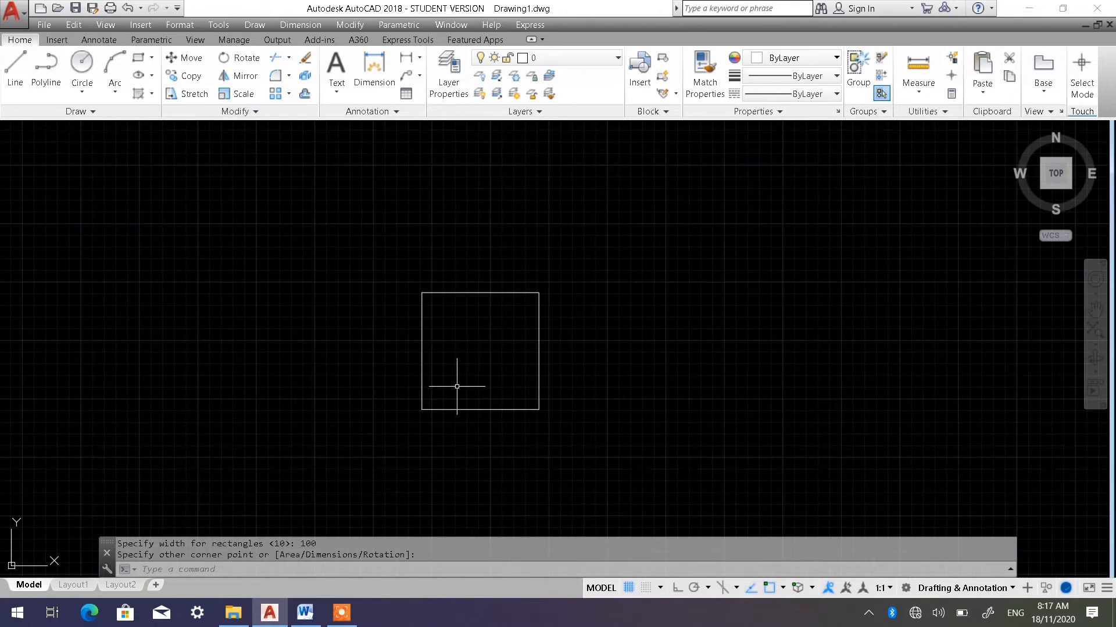
scroll(455, 381, up, 2)
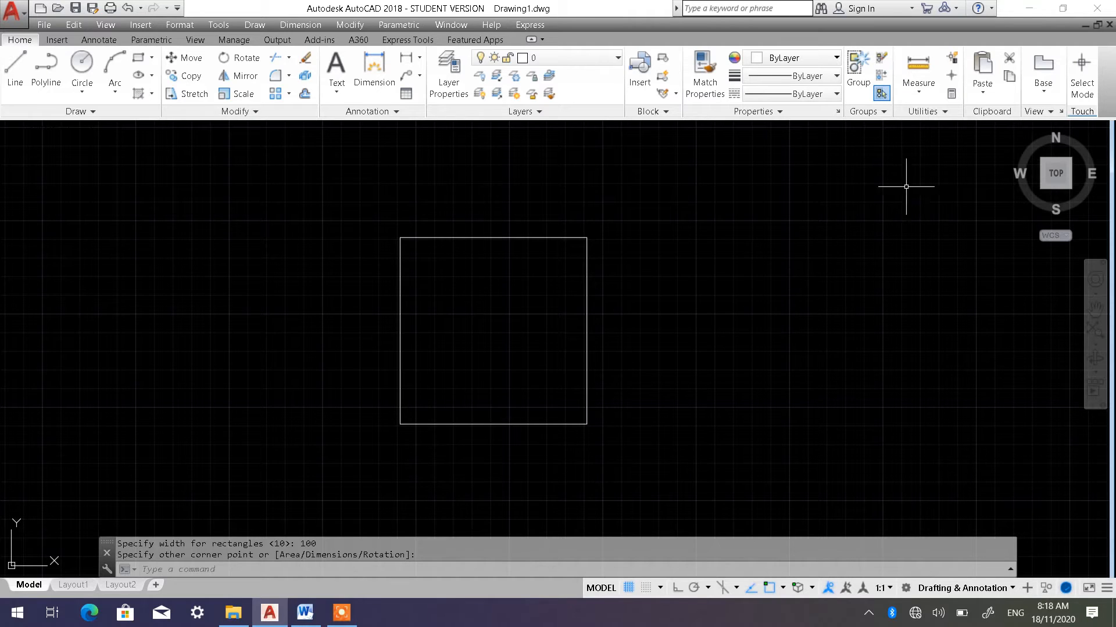
click(920, 95)
click(911, 123)
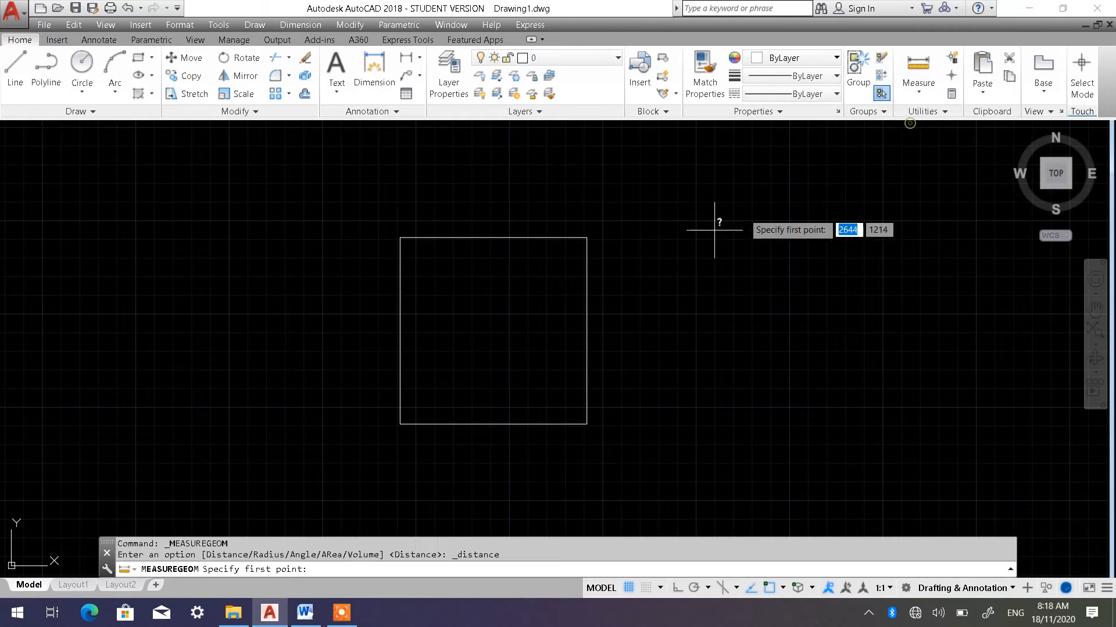
click(399, 425)
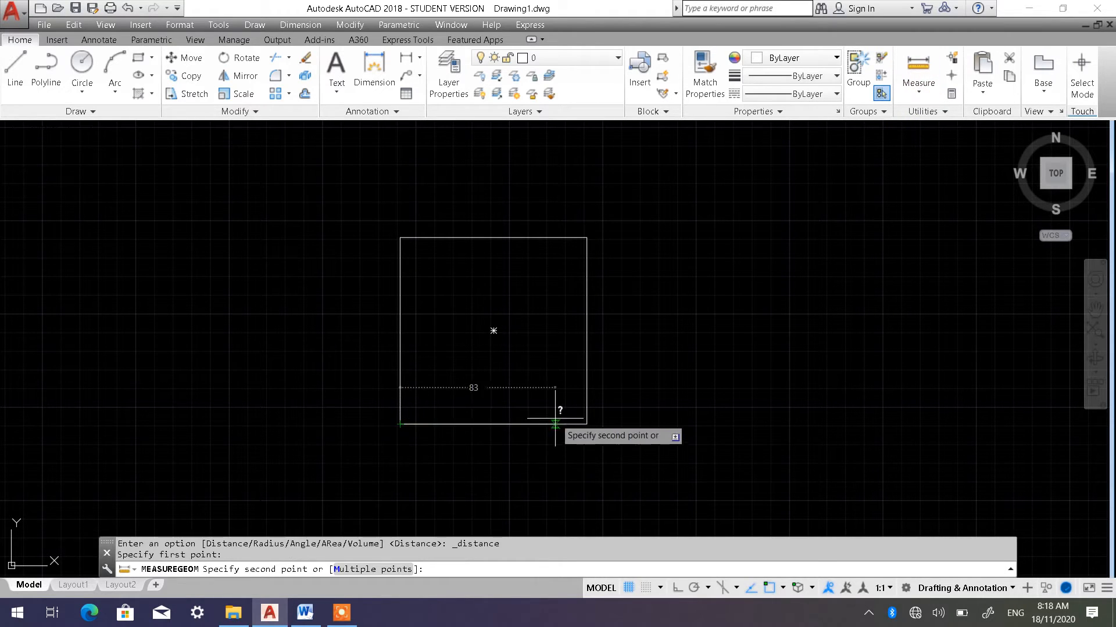
click(587, 424)
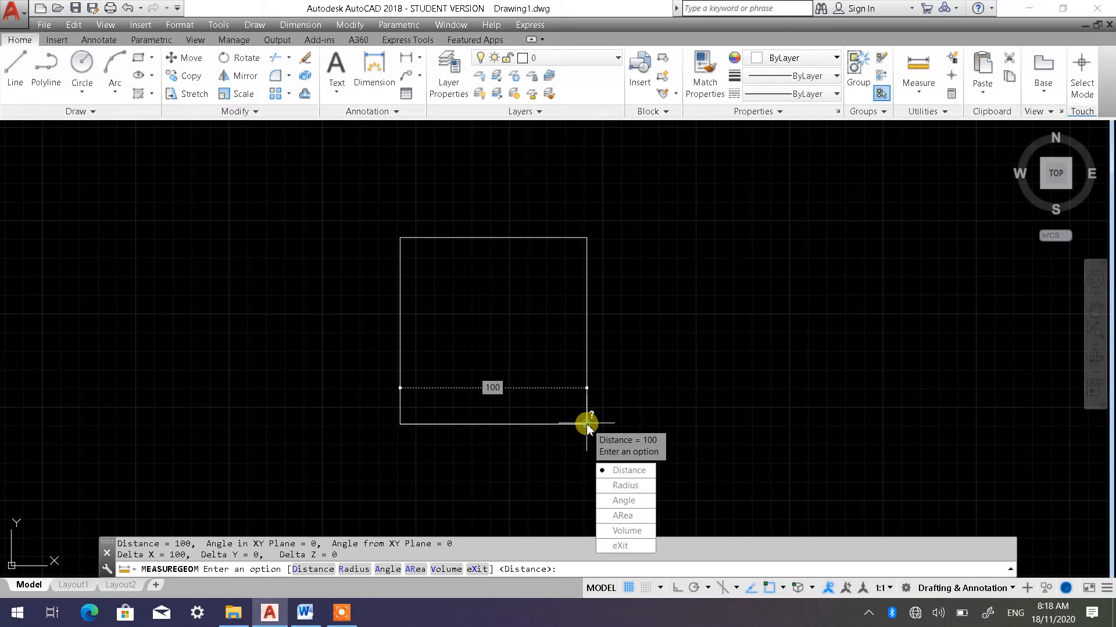
key(Escape)
key(Escape)
key(Escape)
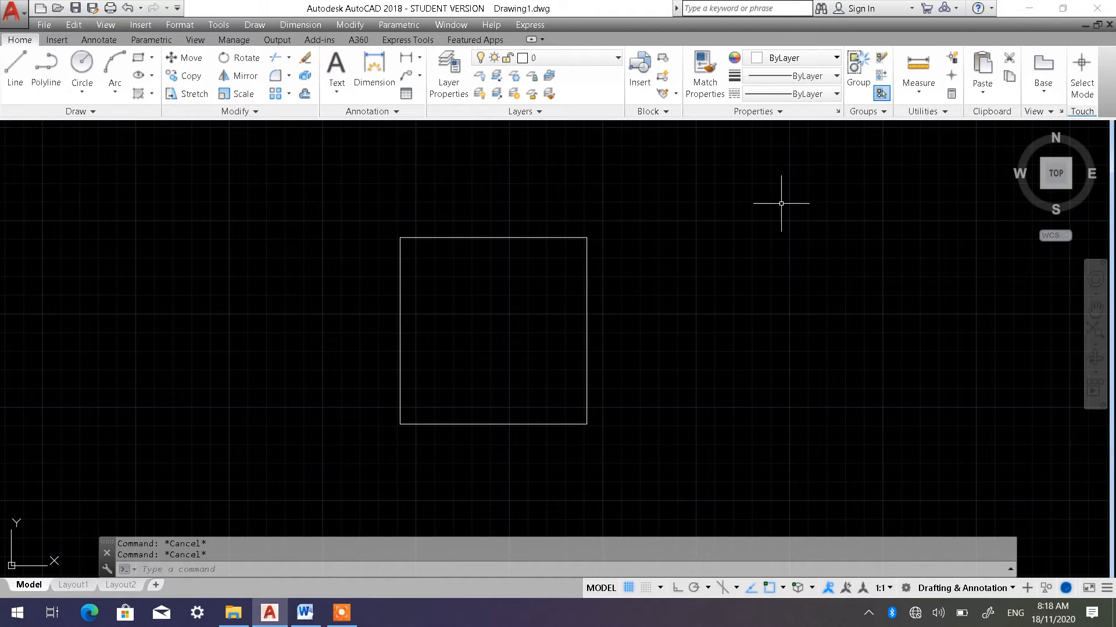
Measure the square's right edge from its lower corner to its upper corner.
click(920, 95)
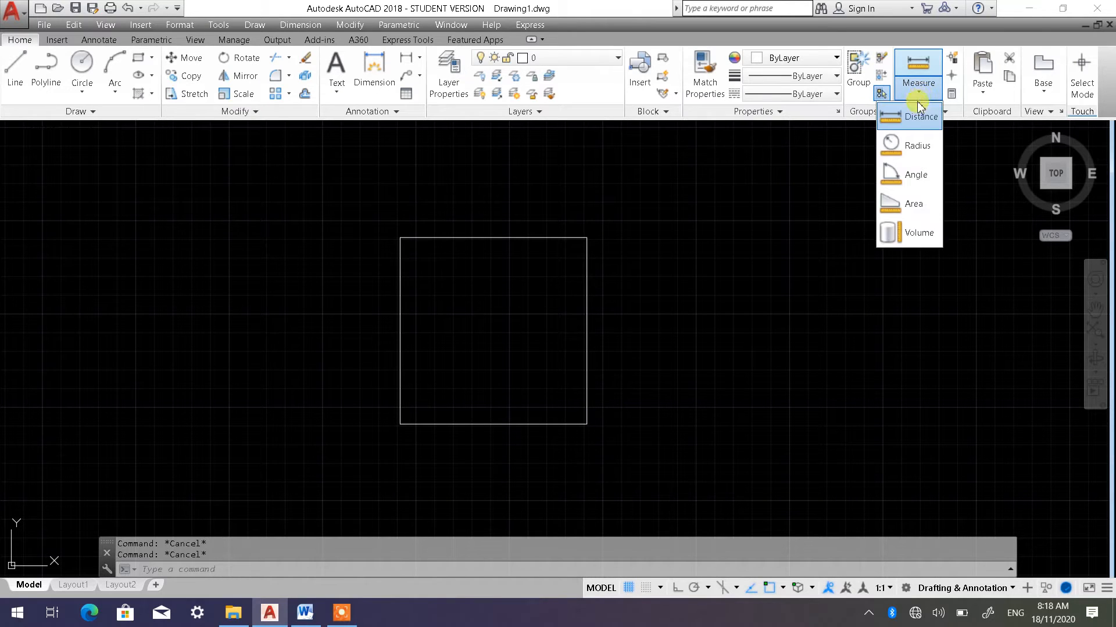
click(911, 123)
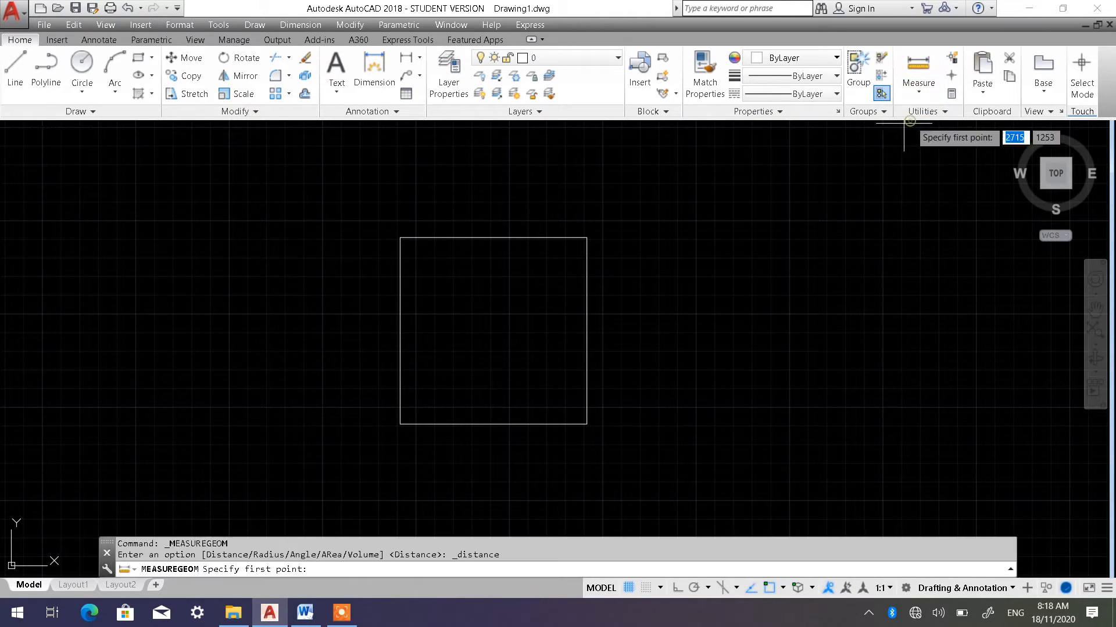
click(586, 424)
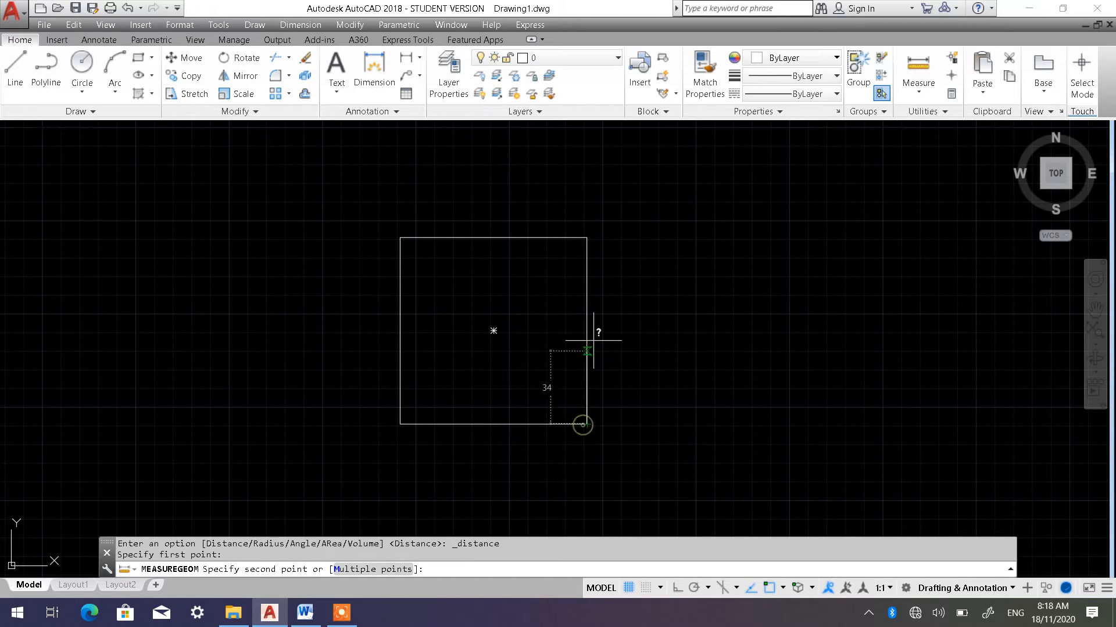
click(587, 238)
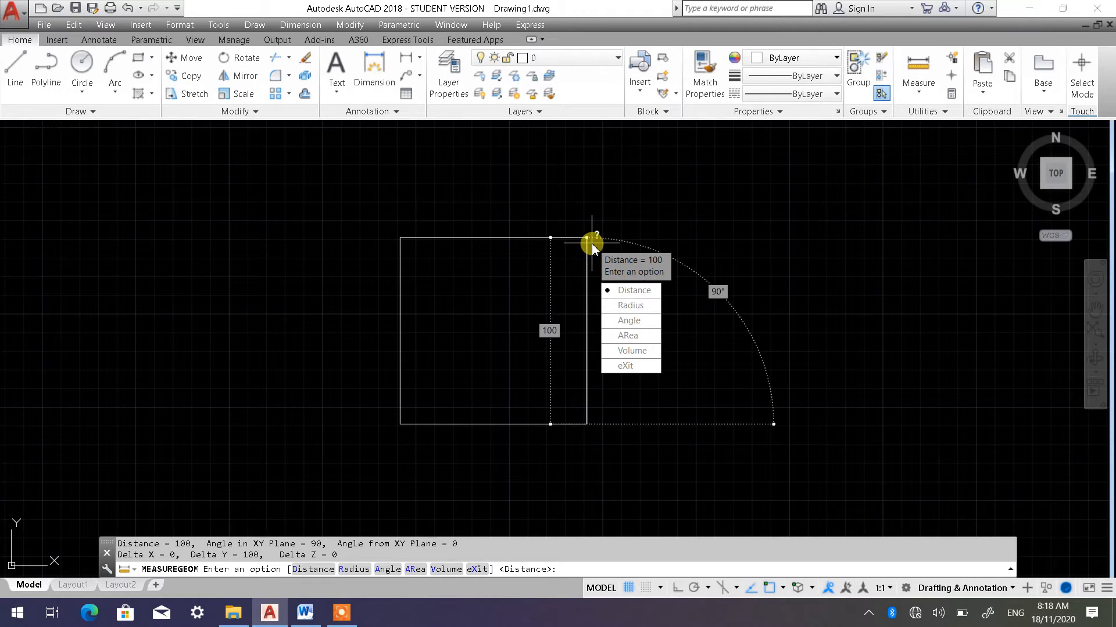
key(Escape)
Draw a rectangle from the square's upper-right corner, extending up and to the right, using the Dimensions option with length 200 and width 100.
scroll(779, 341, down, 3)
mouse_move(746, 341)
middle_down()
mouse_move(608, 324)
mouse_move(383, 334)
middle_up()
scroll(399, 334, up, 4)
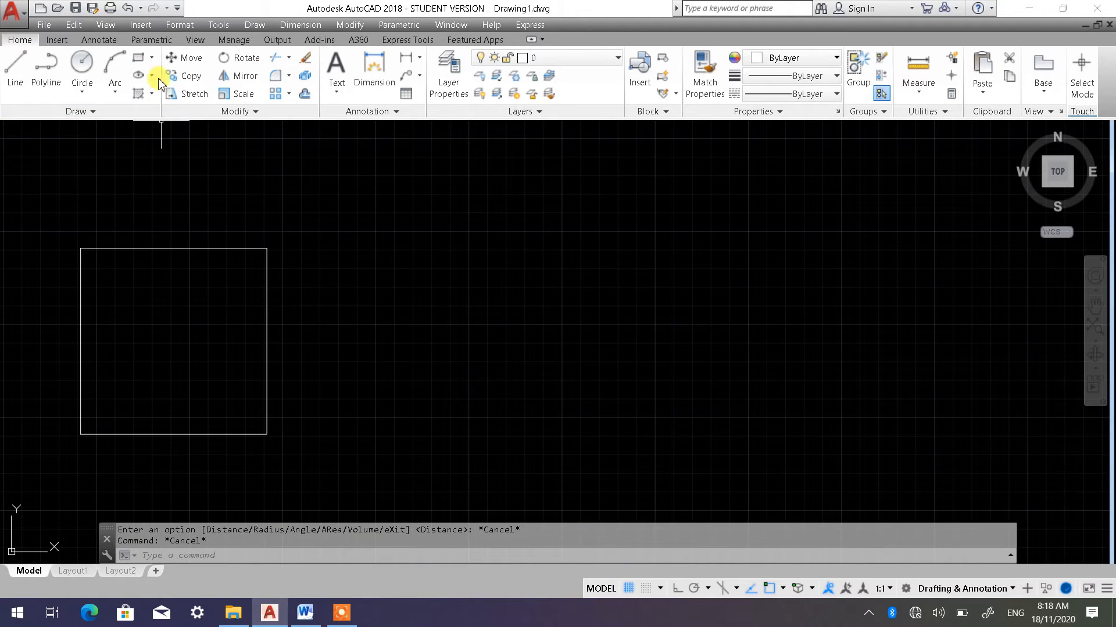
click(151, 58)
click(122, 80)
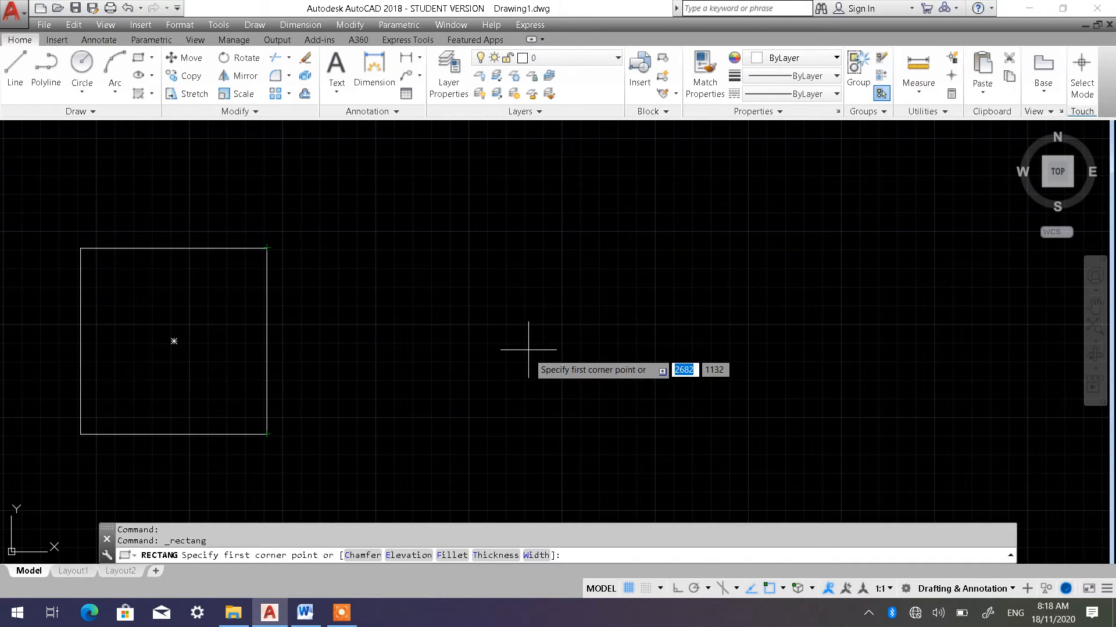
scroll(528, 348, down, 6)
scroll(503, 273, up, 6)
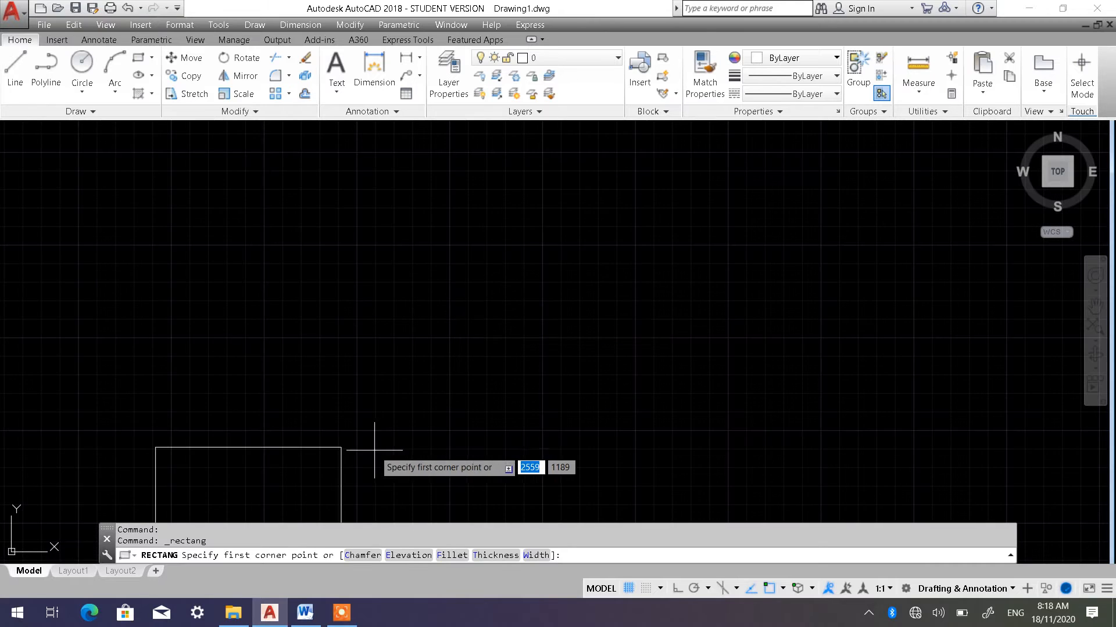
scroll(376, 450, down, 6)
scroll(348, 472, up, 6)
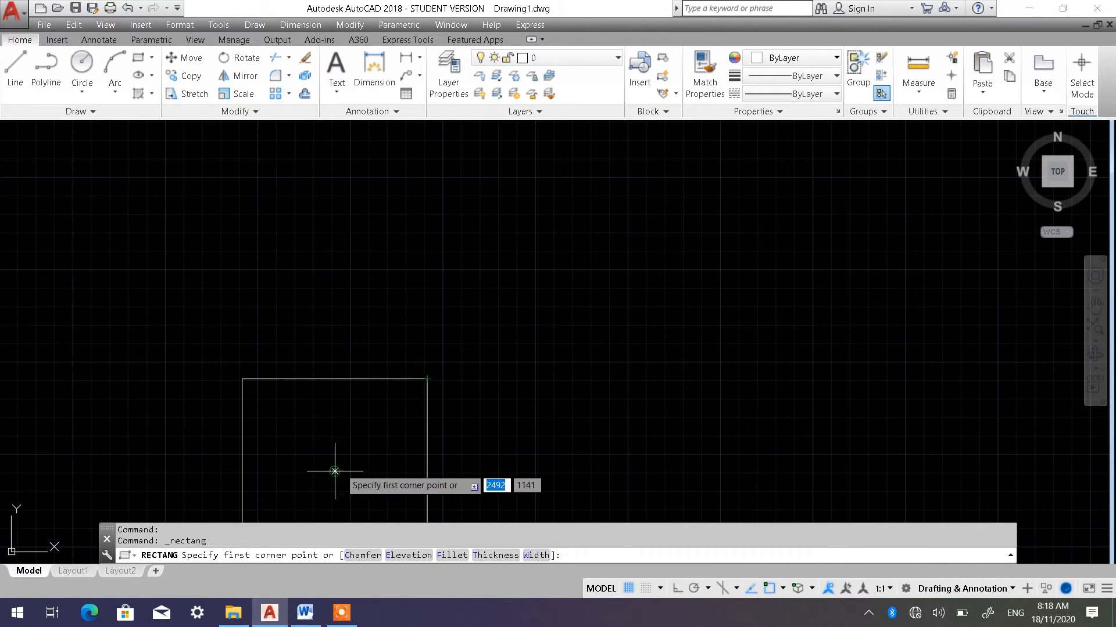
click(427, 379)
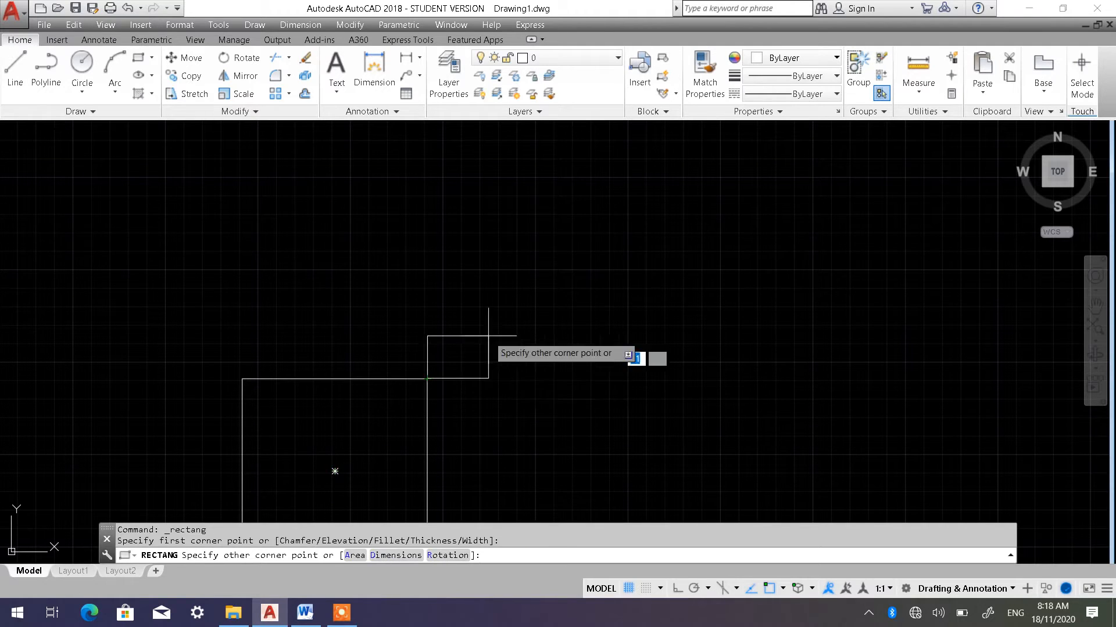
click(406, 558)
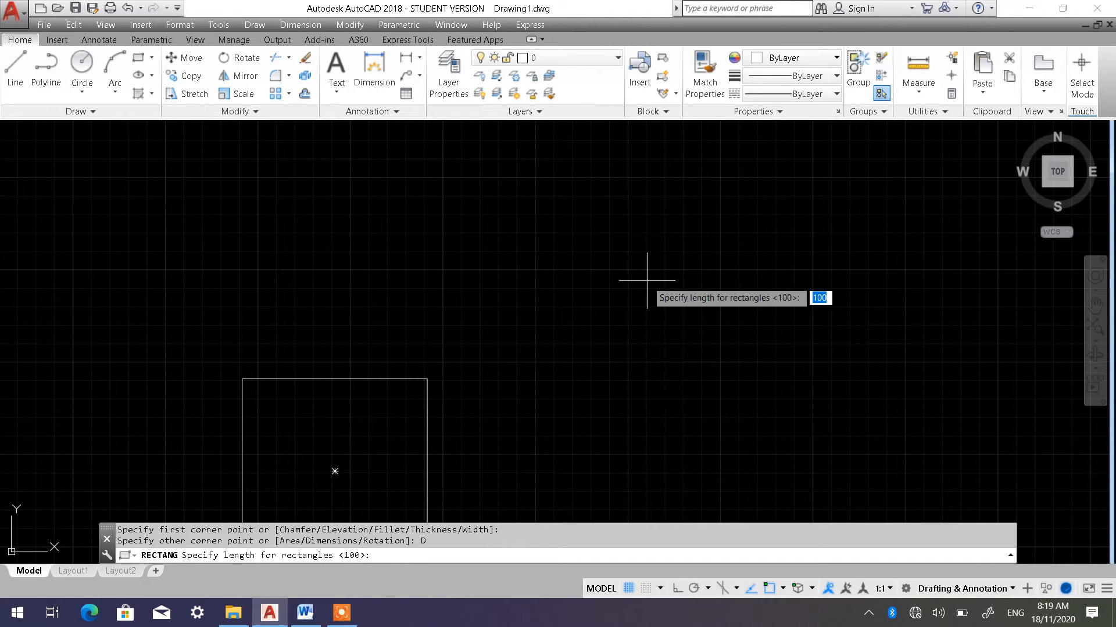
text(200)
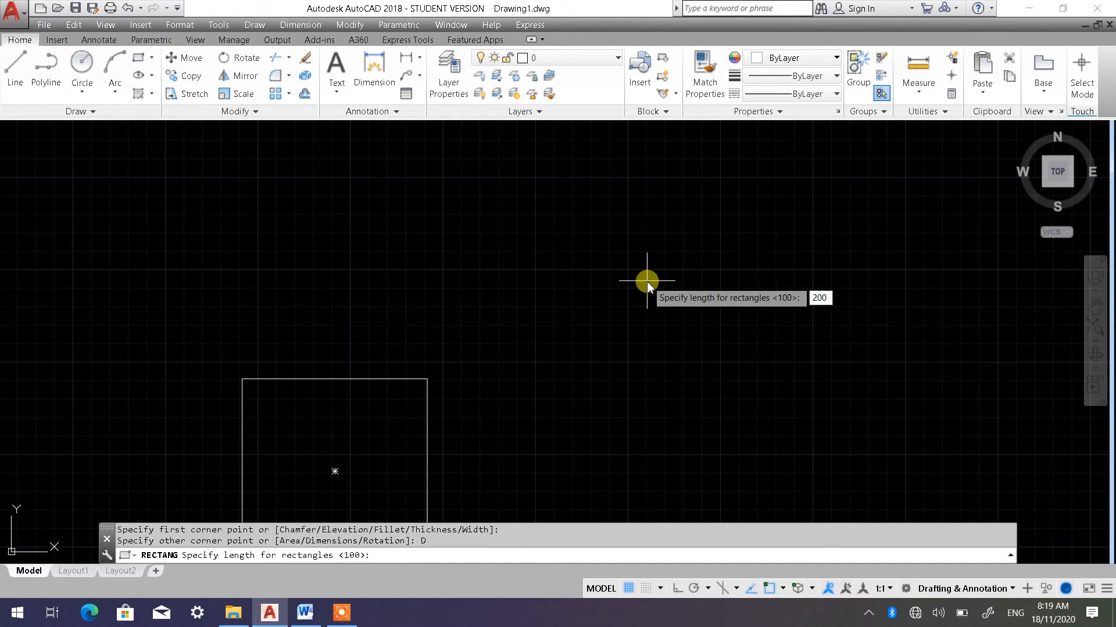
key(Return)
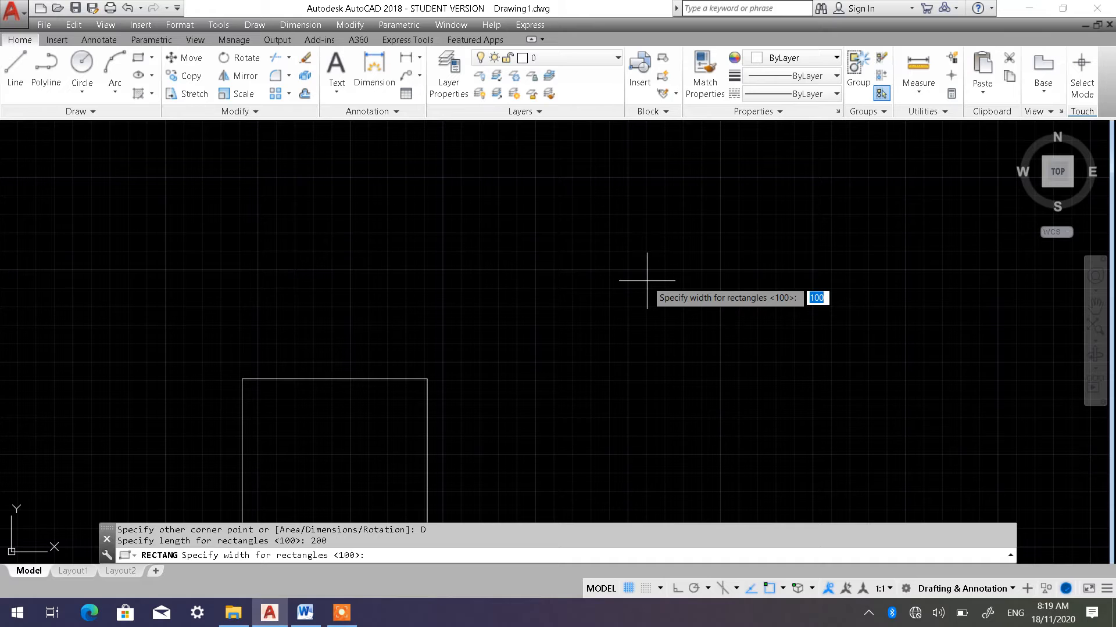
text(10)
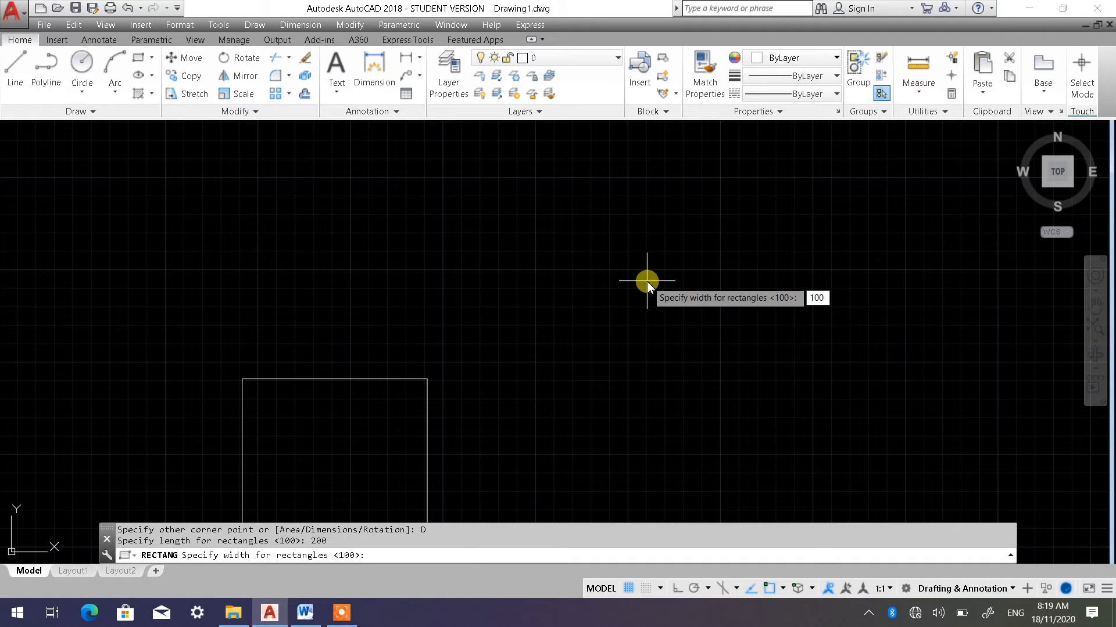
key(Return)
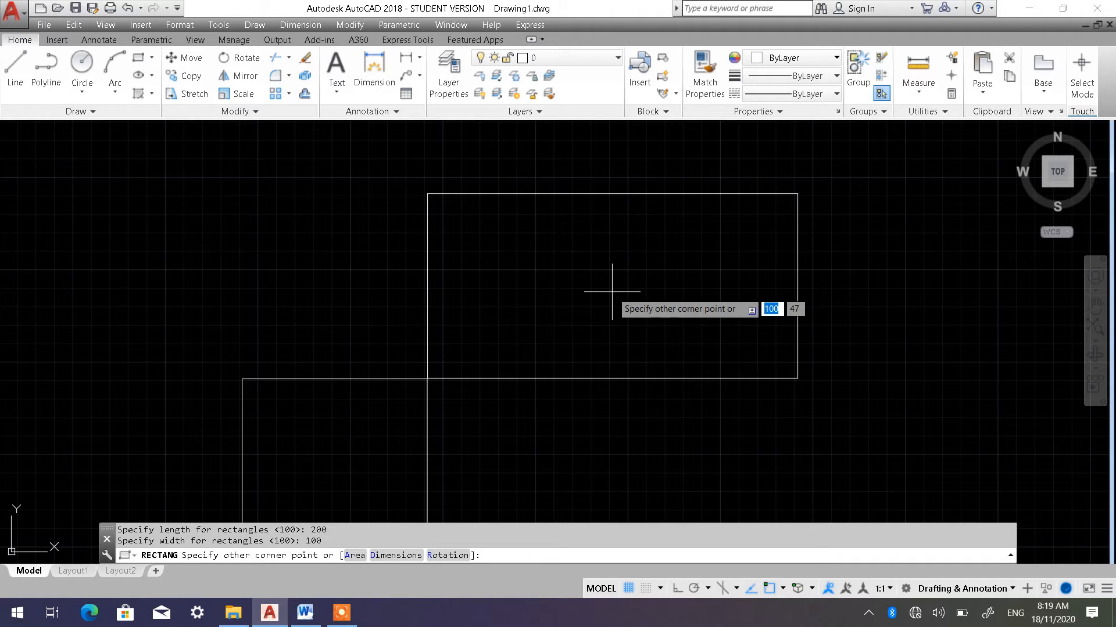
key(Return)
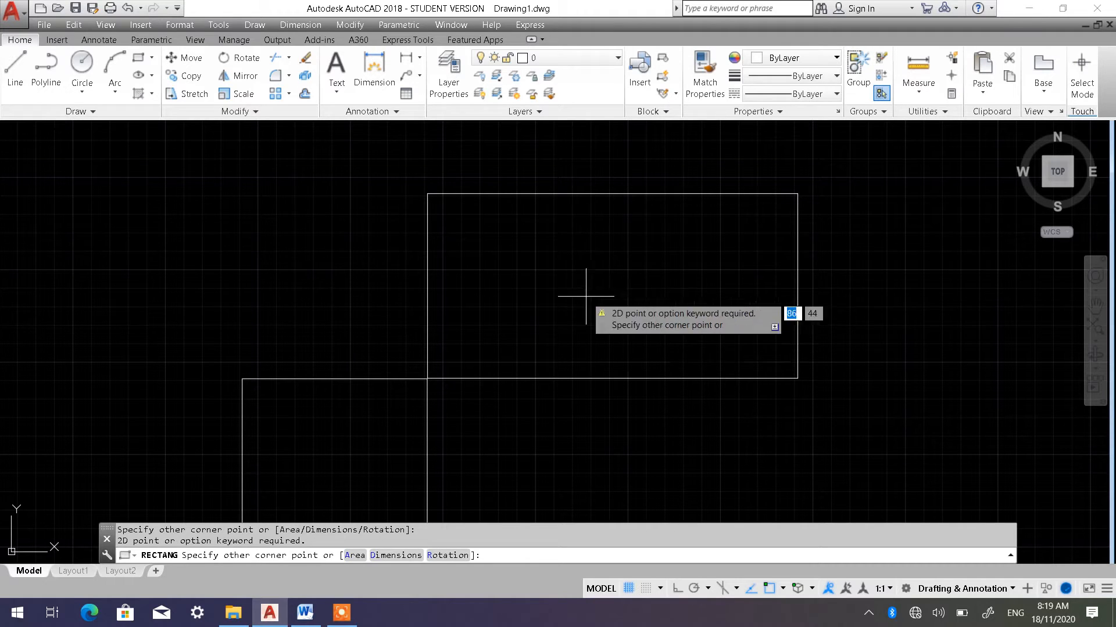
key(Return)
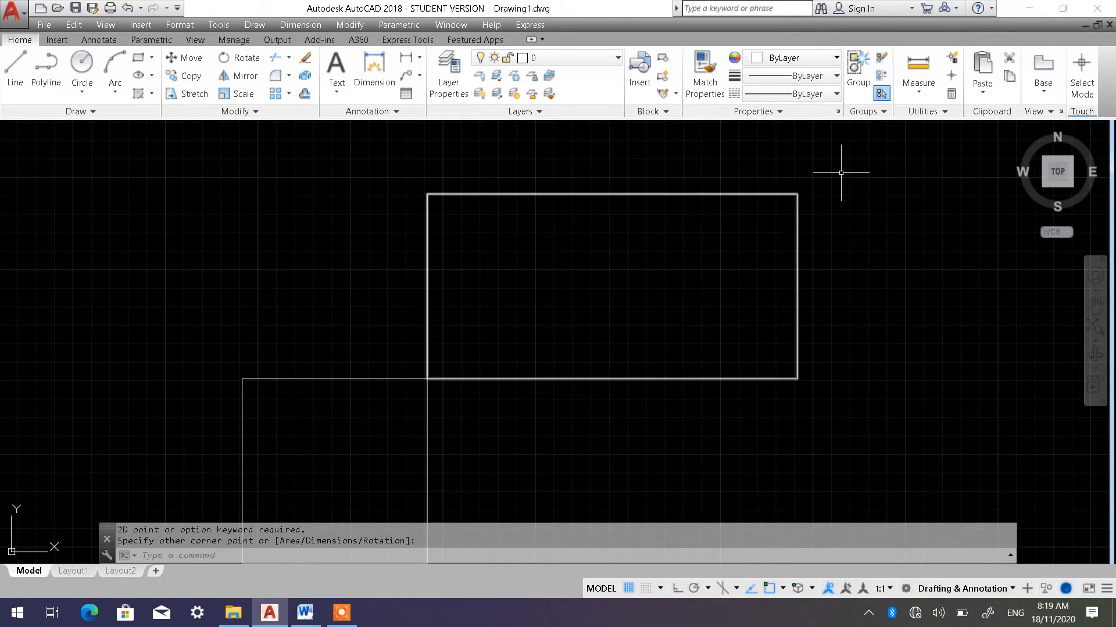
Measure the distance between the two endpoints of the new rectangle's bottom edge.
click(919, 87)
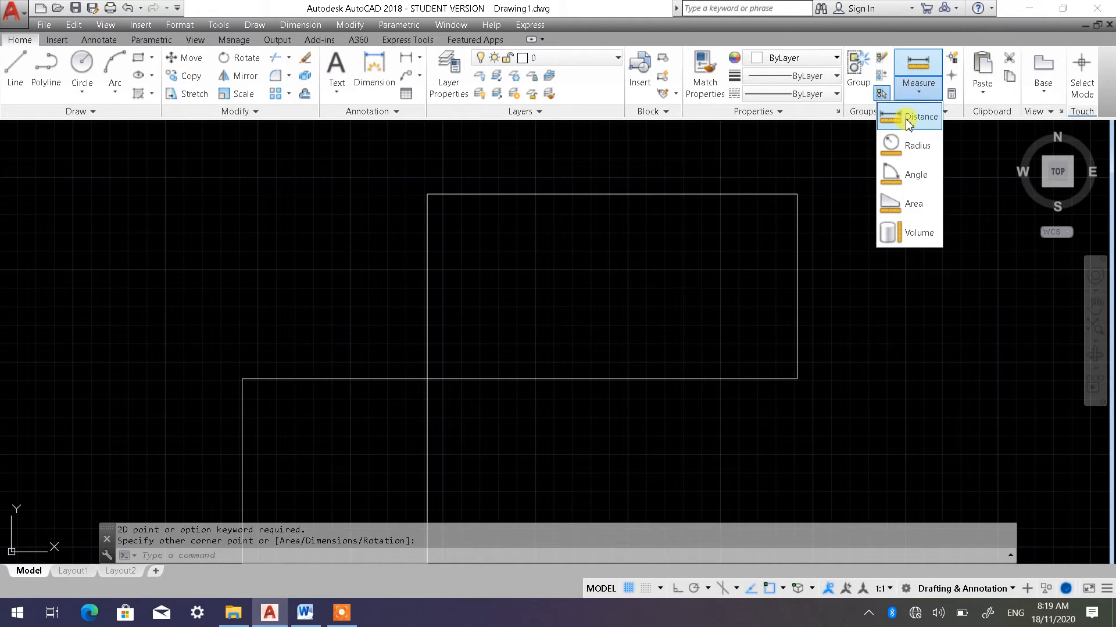
click(921, 116)
click(428, 379)
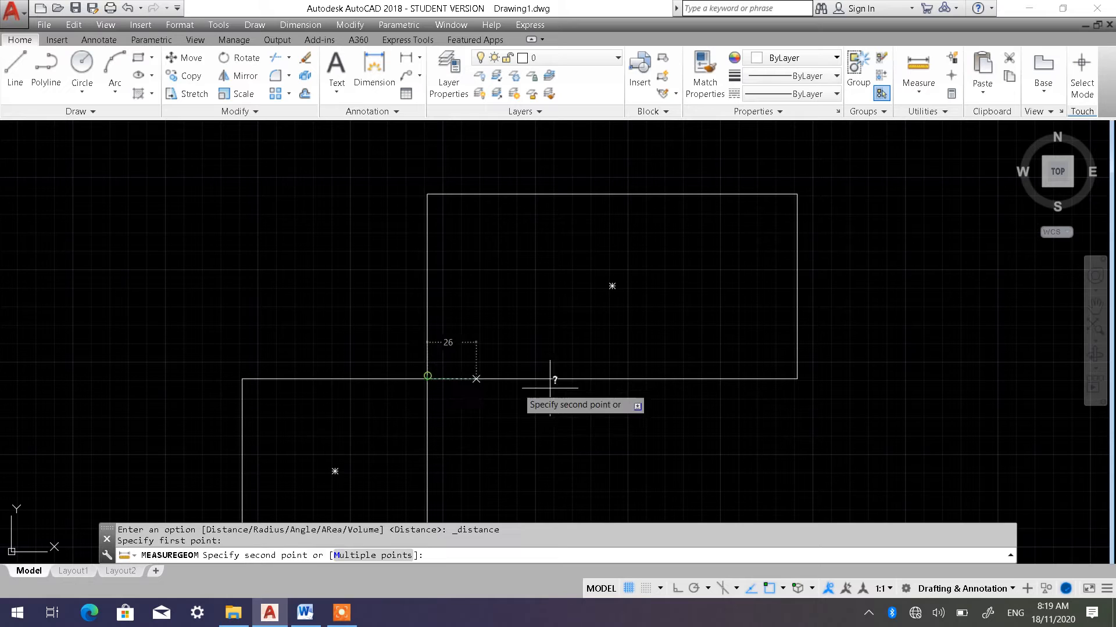
click(796, 378)
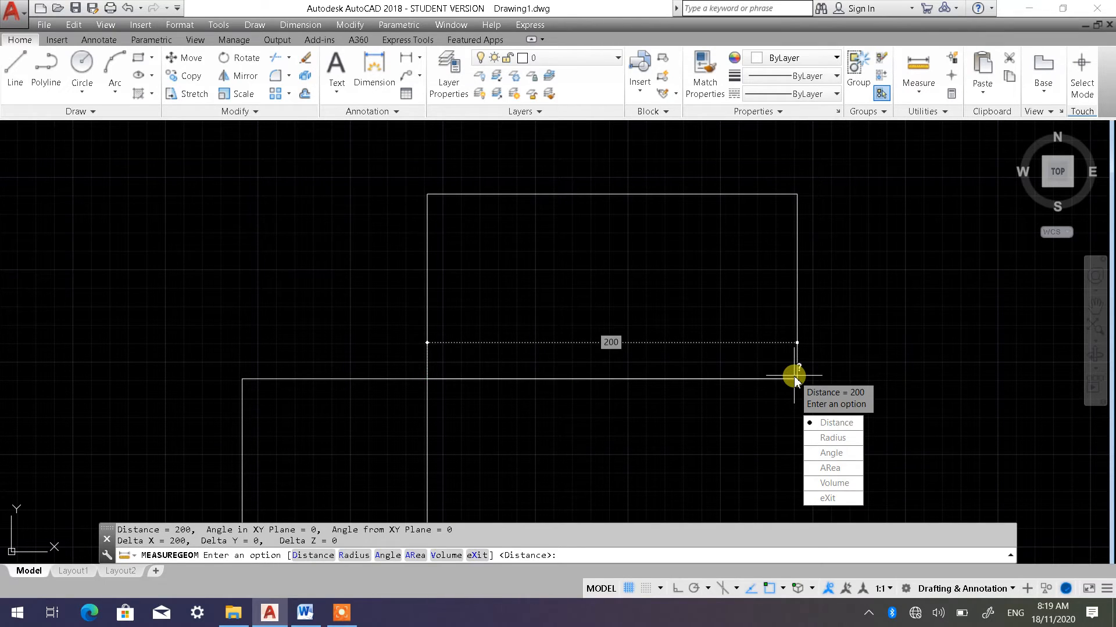
key(Escape)
key(Escape)
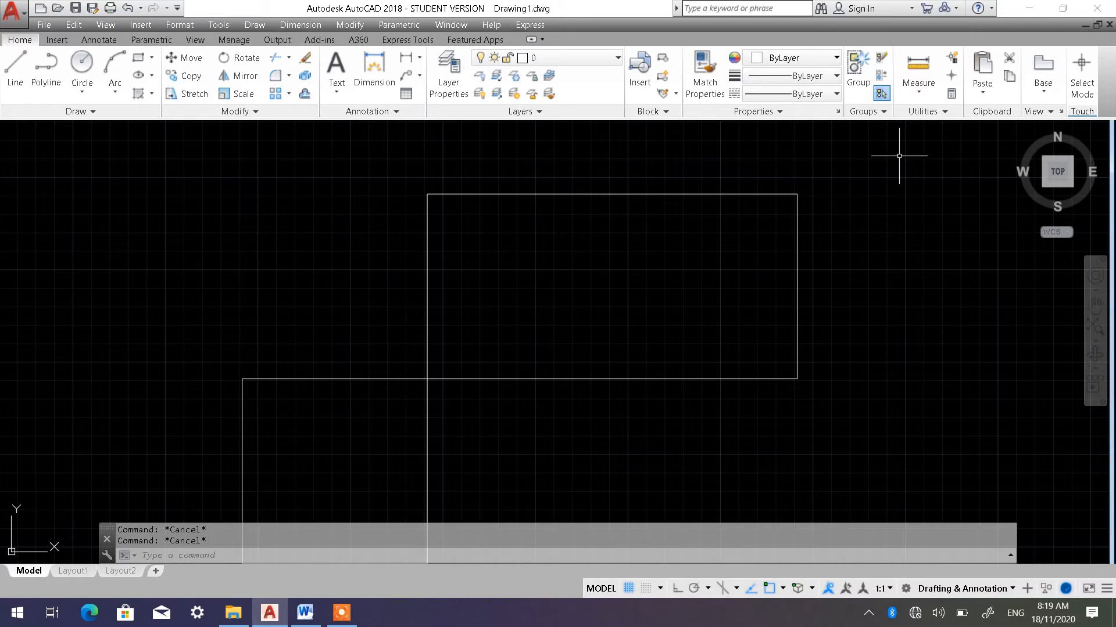
Measure the new rectangle's right edge from its upper corner to its lower corner.
click(918, 87)
click(911, 119)
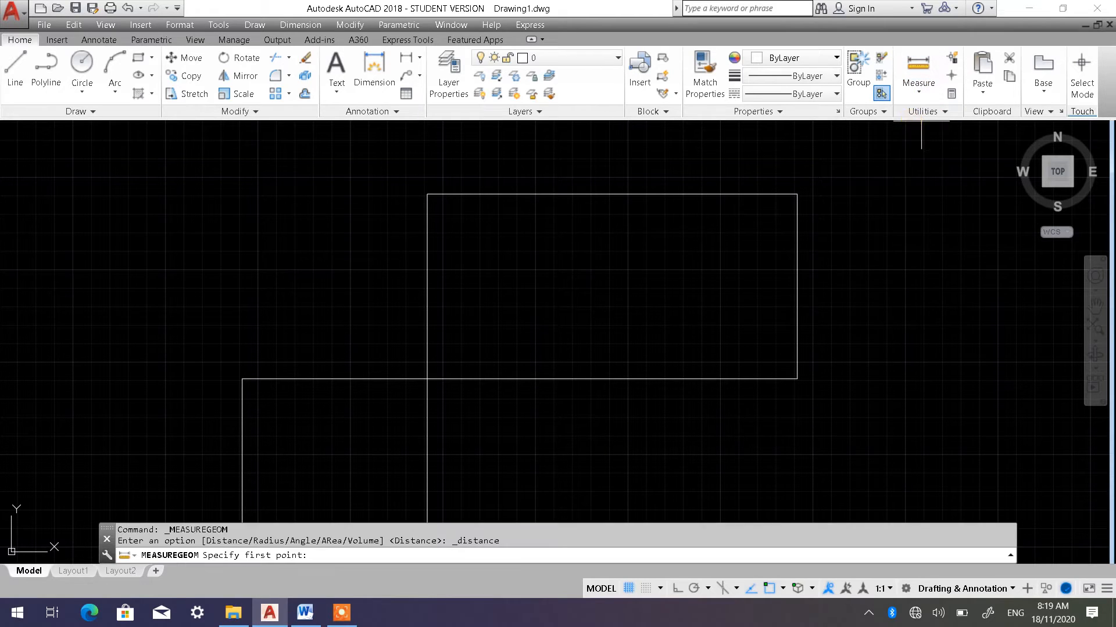
click(797, 193)
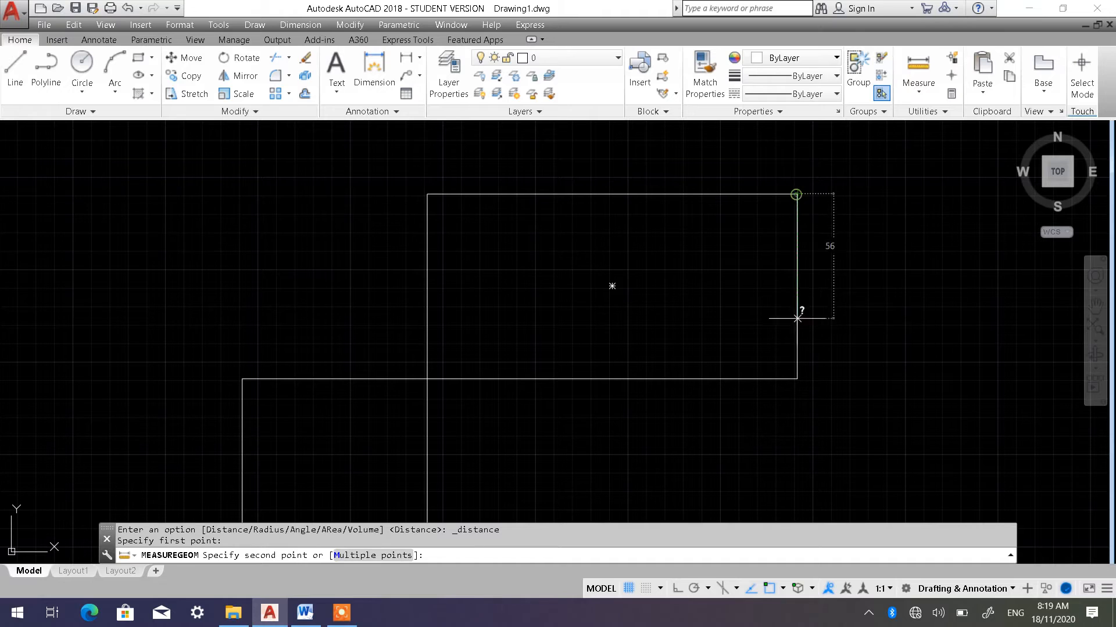
click(797, 379)
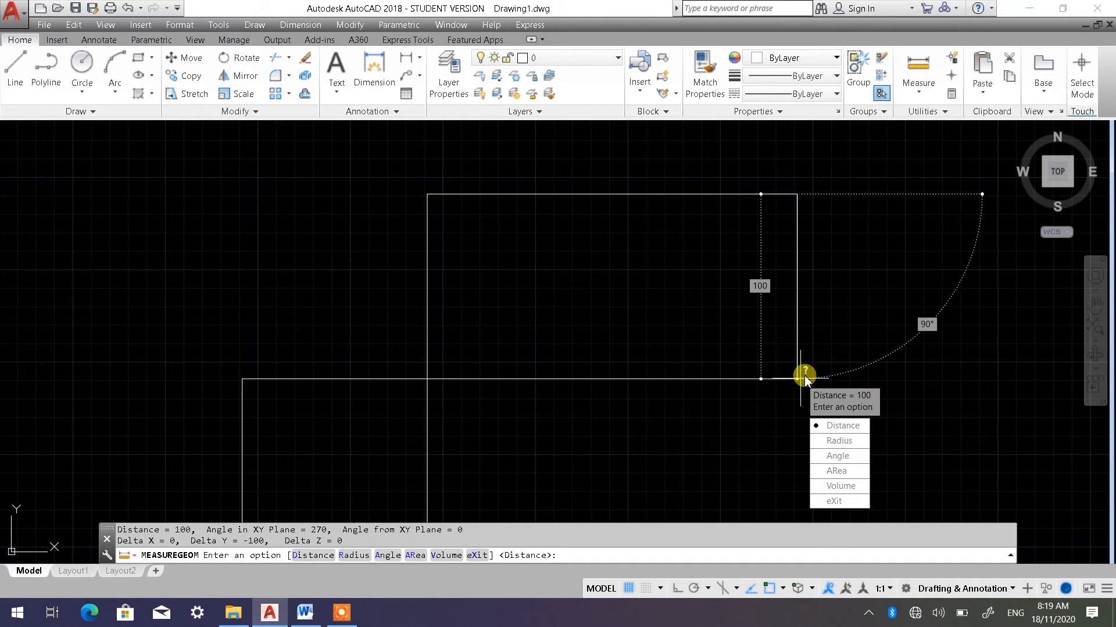
key(Escape)
key(Escape)
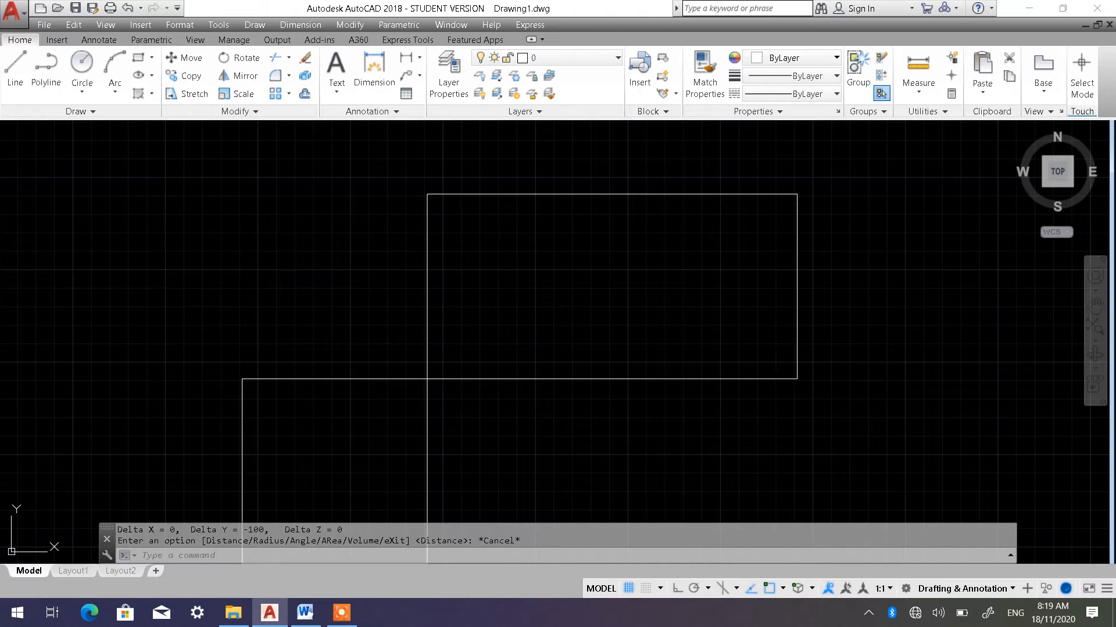
Start a polygon with 5 sides and place its center in the empty area to the right of the rectangles.
scroll(821, 349, down, 4)
middle_drag(768, 356, 421, 319)
scroll(352, 320, up, 2)
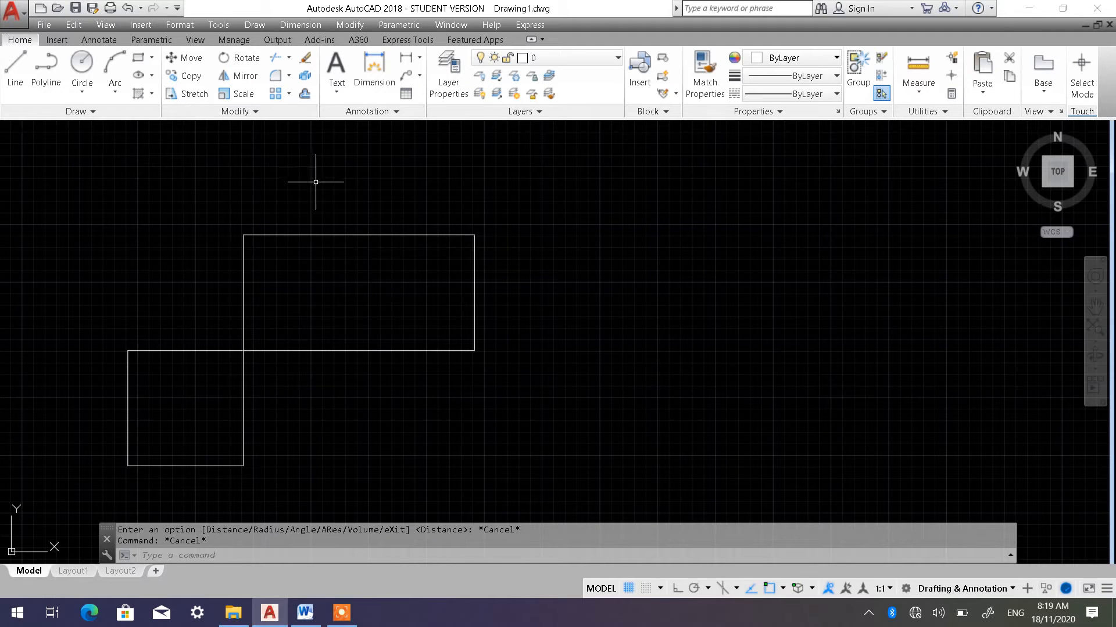
middle_drag(322, 242, 252, 241)
scroll(348, 237, up, 2)
scroll(349, 237, down, 4)
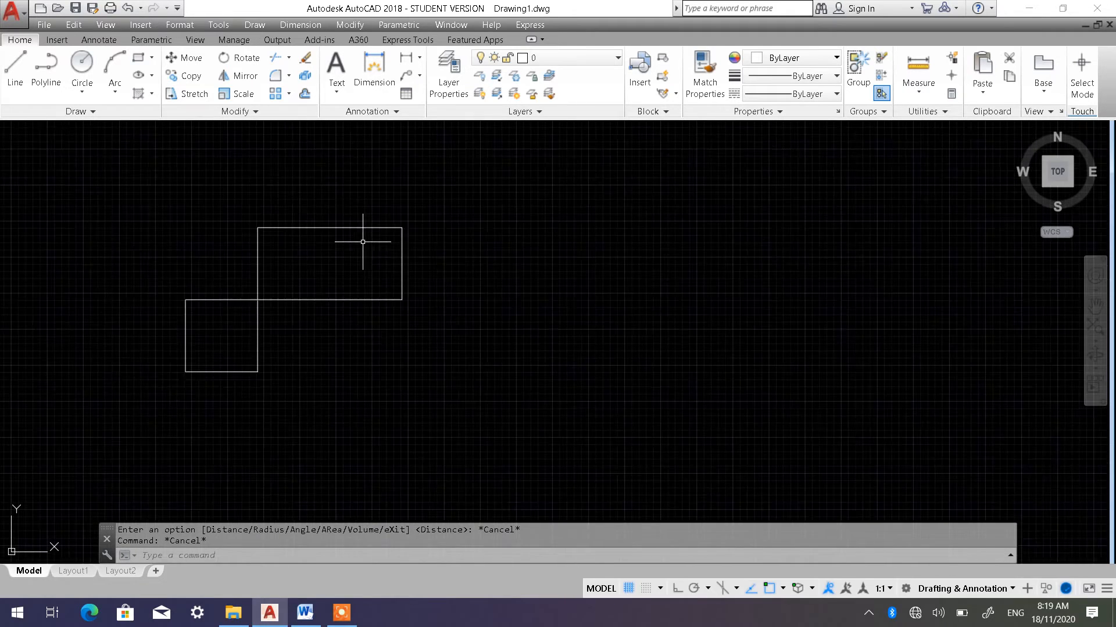
middle_drag(367, 252, 276, 269)
scroll(268, 254, up, 2)
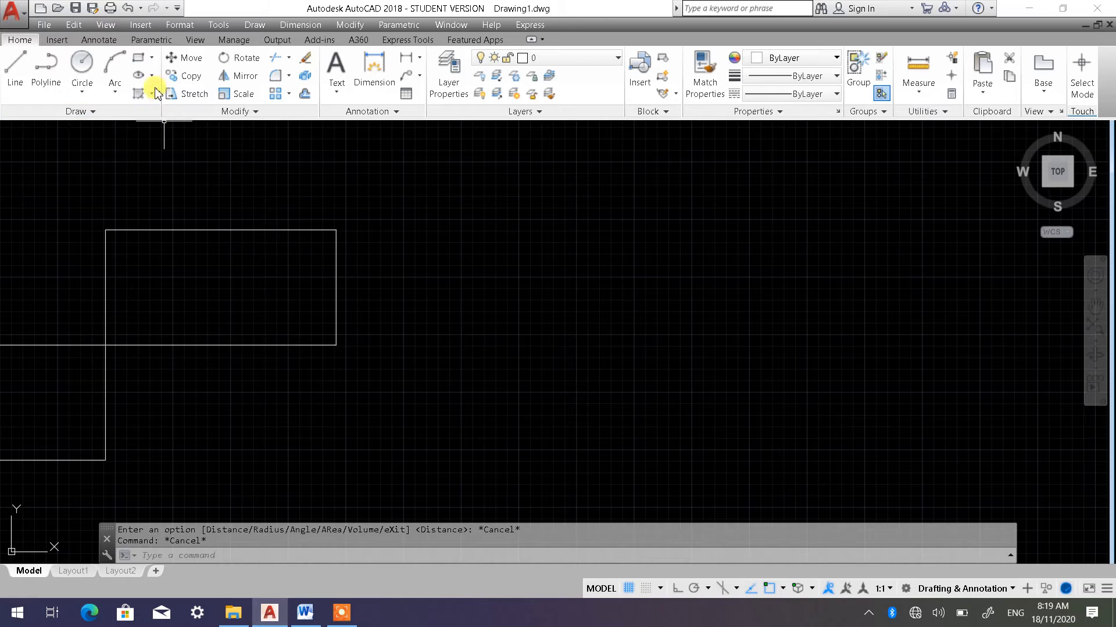
click(151, 58)
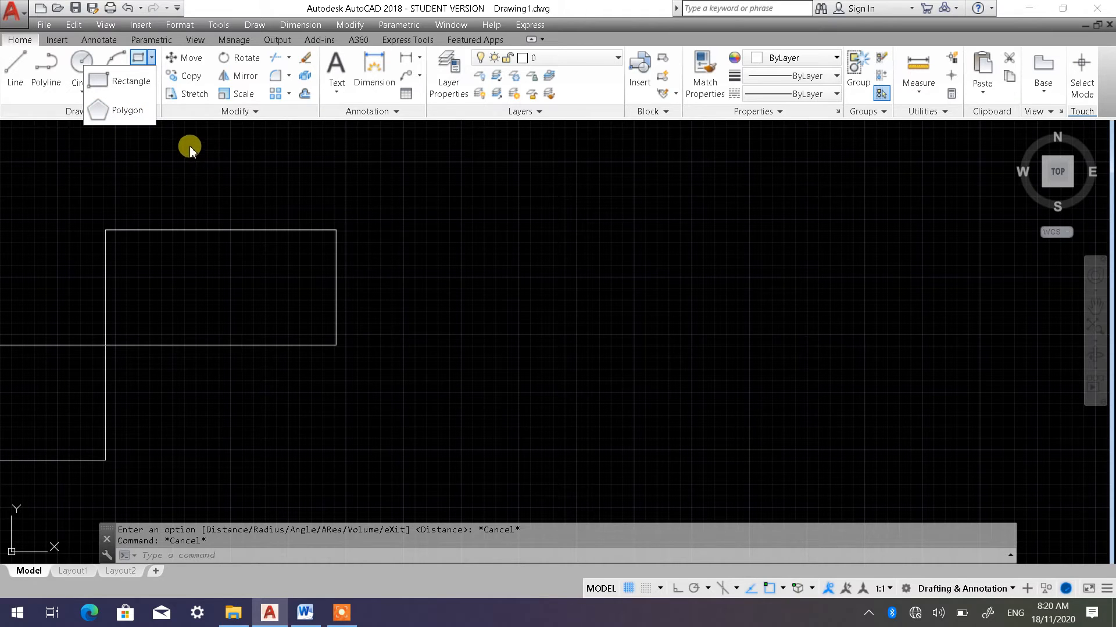
click(129, 116)
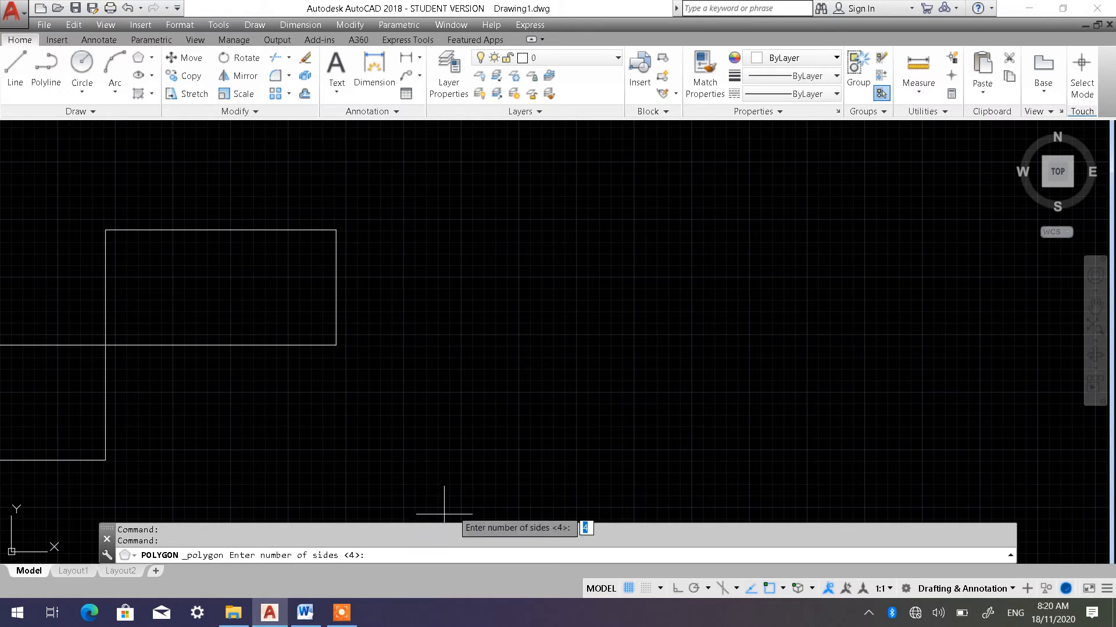
click(382, 556)
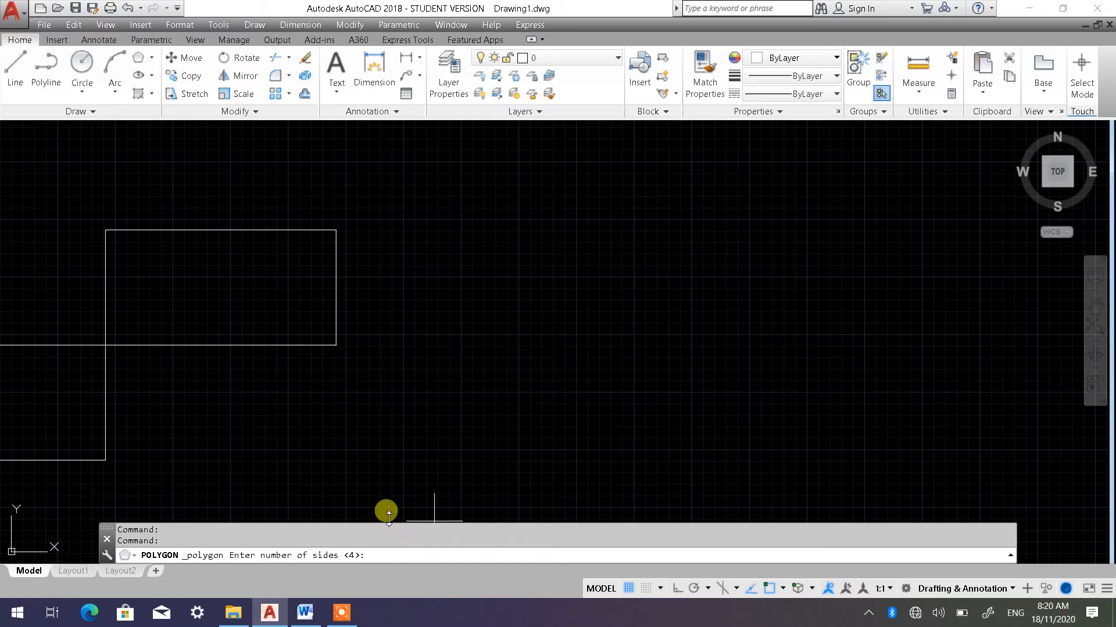
text(5)
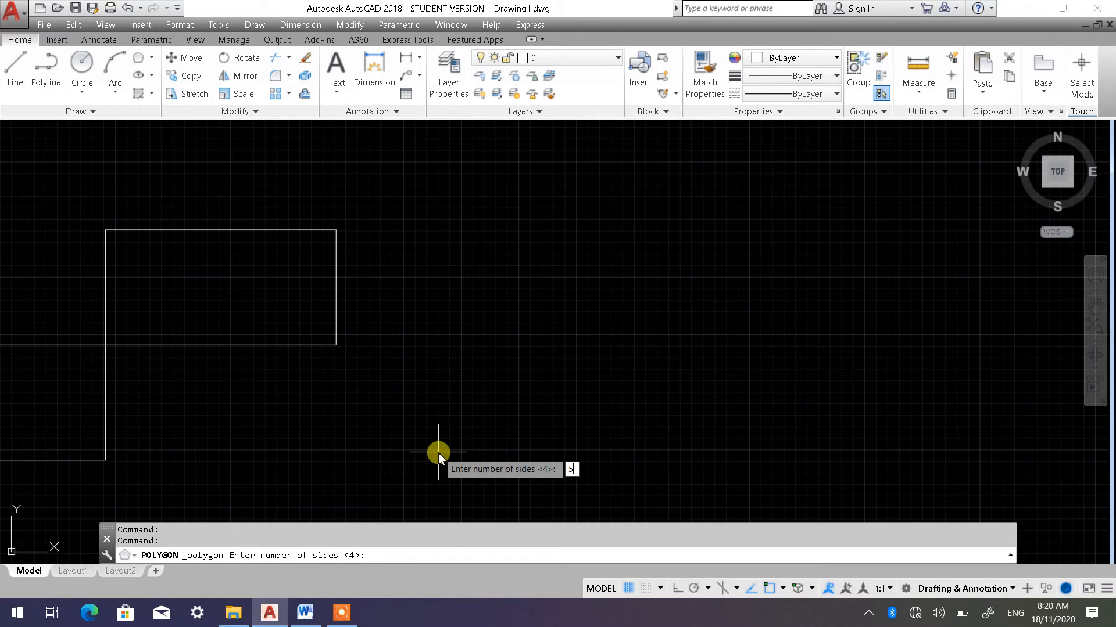
key(Return)
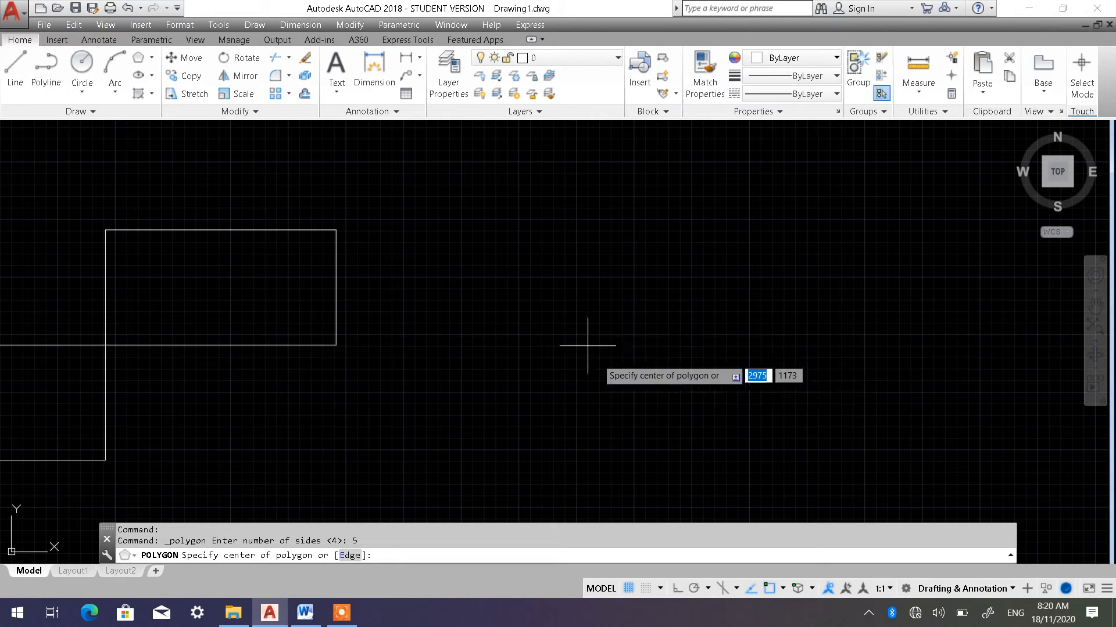
middle_drag(648, 330, 477, 342)
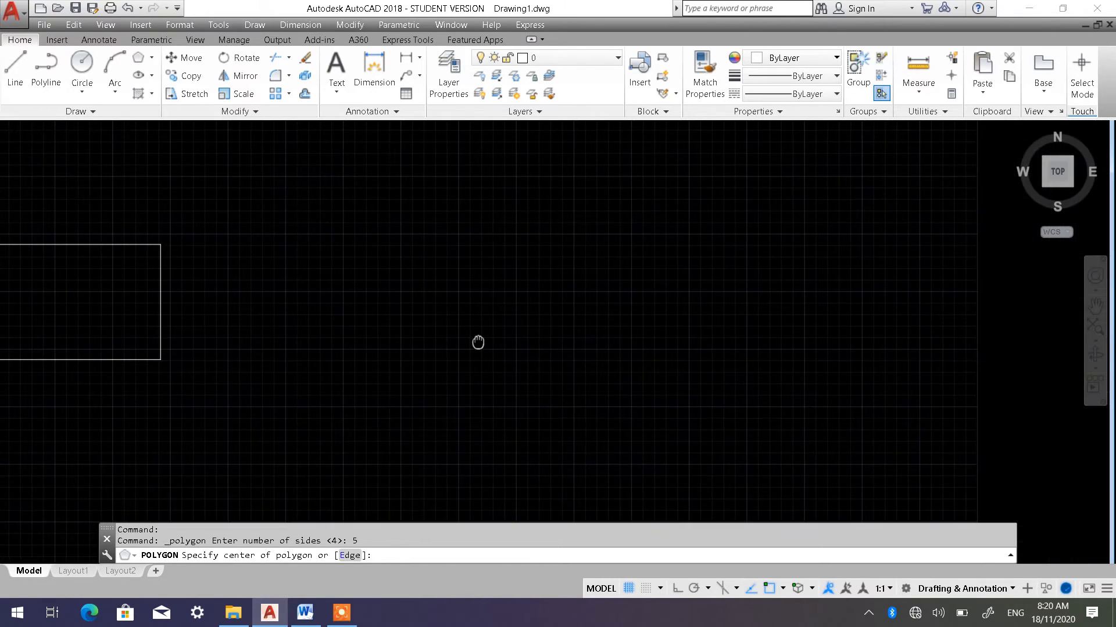
click(617, 347)
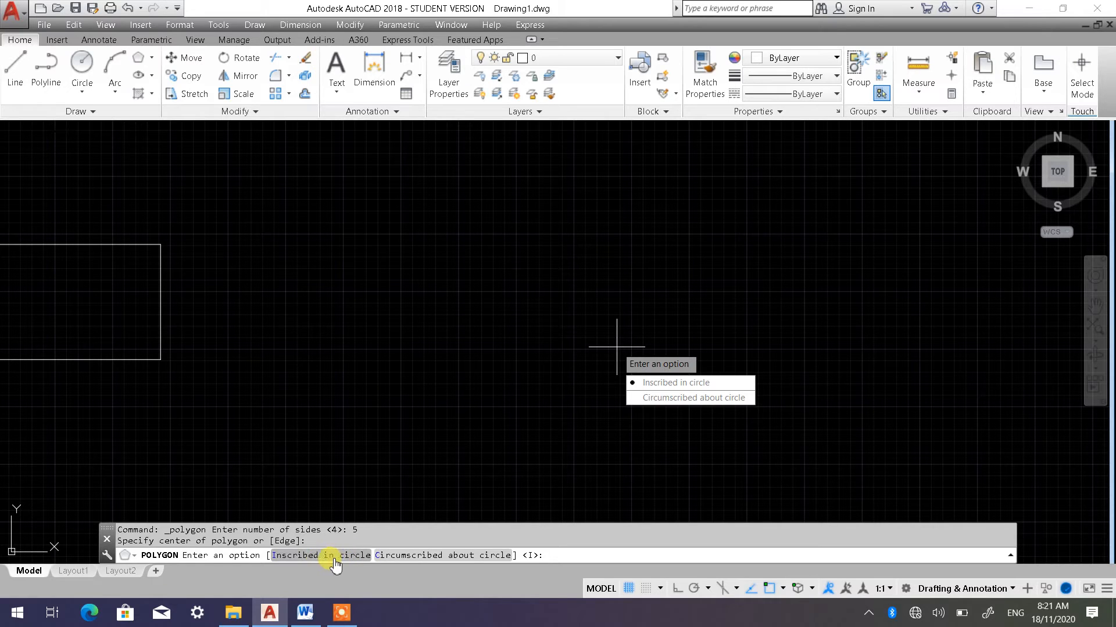
Complete the pentagon as inscribed in a circle of radius 100, with Ortho on and one vertex pointing straight up.
click(316, 557)
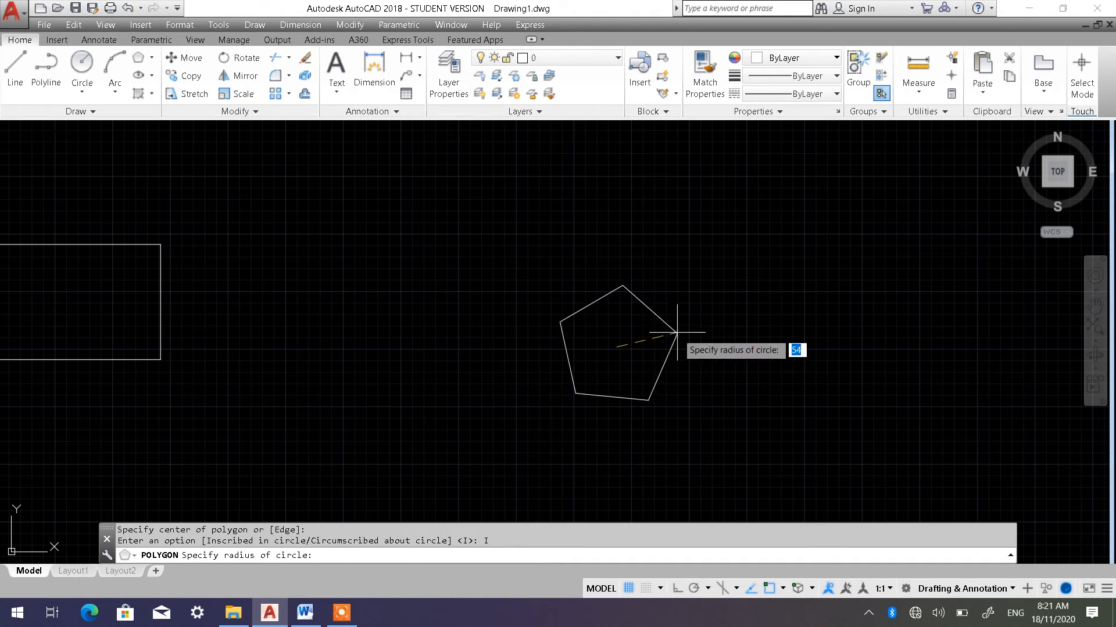
click(678, 591)
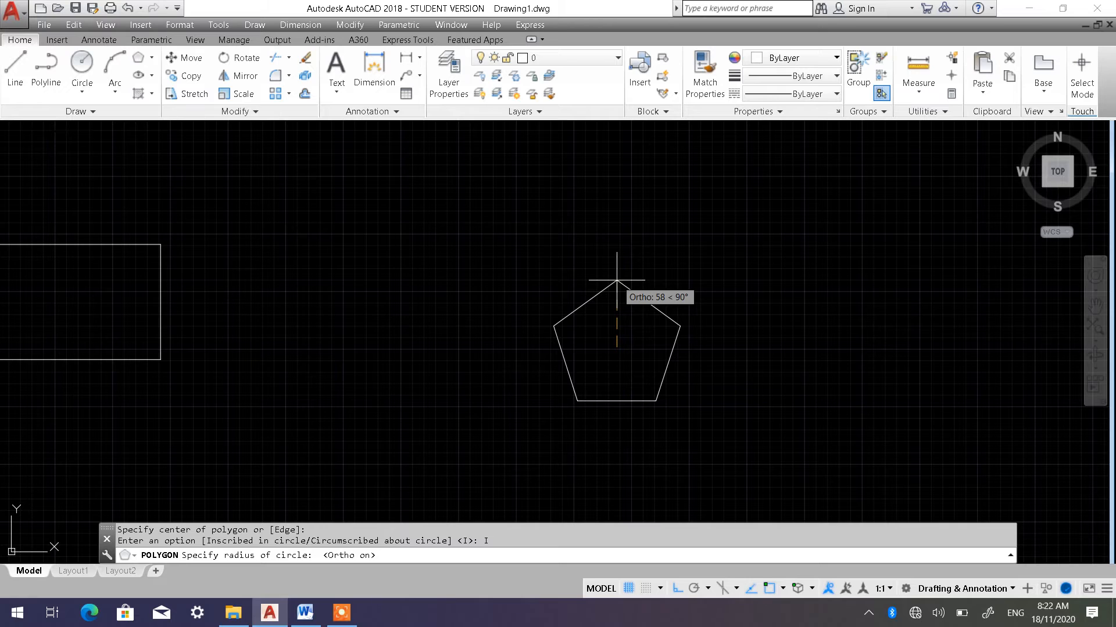
text(100)
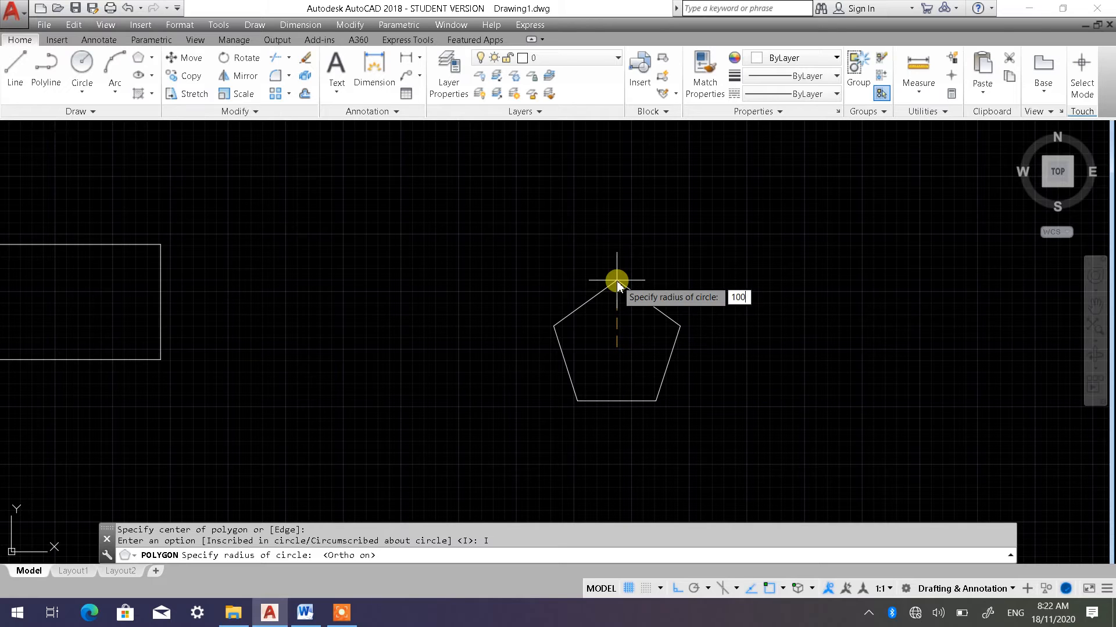
key(Return)
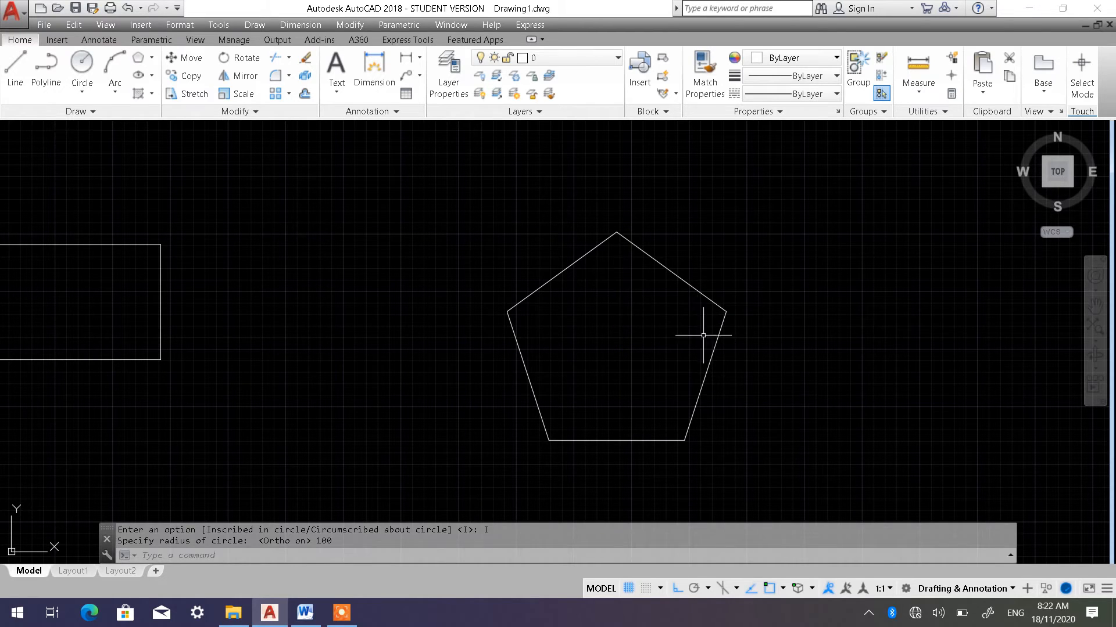
mouse_move(715, 319)
middle_down()
mouse_move(630, 331)
mouse_move(493, 326)
middle_up()
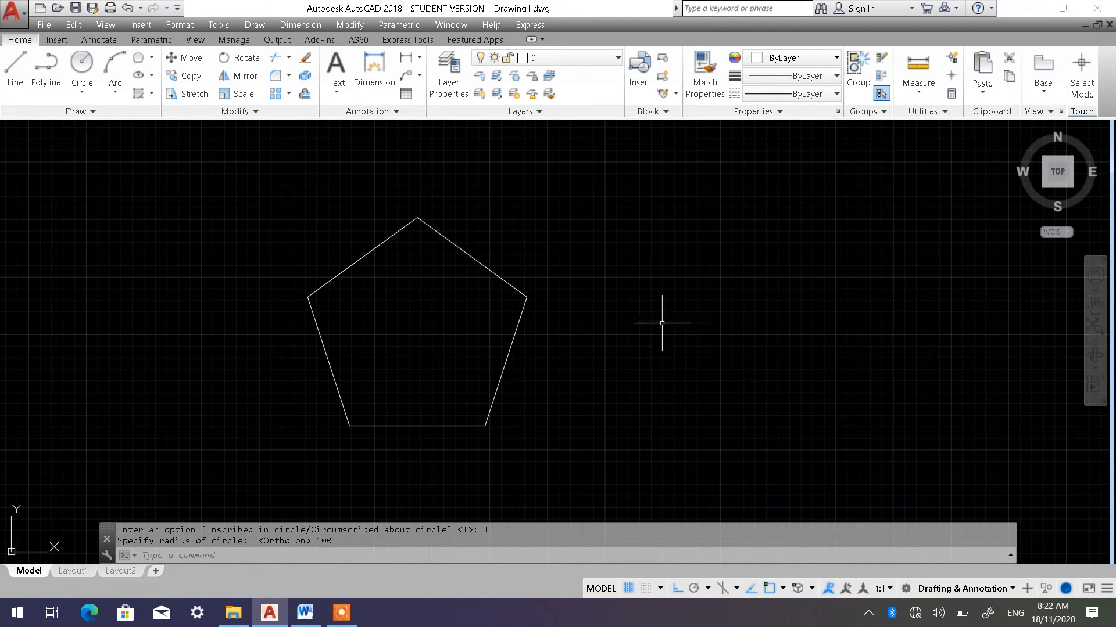
Draw a 5-sided polygon circumscribed about a circle of radius 100, centered to the right of the first pentagon, with its bottom edge horizontal.
click(153, 60)
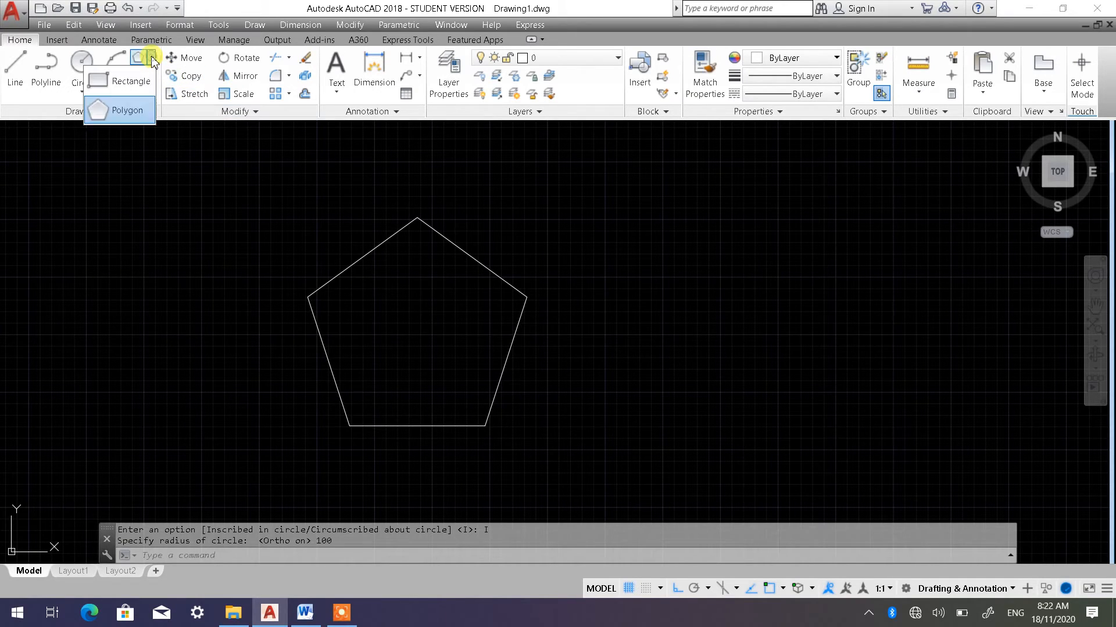
click(119, 108)
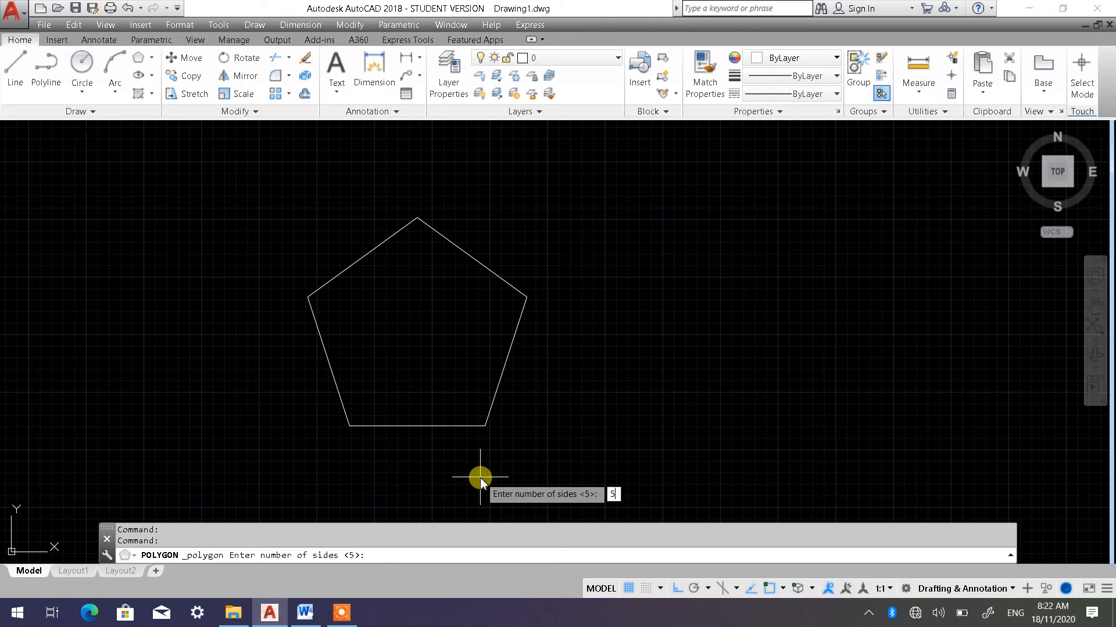
key(Return)
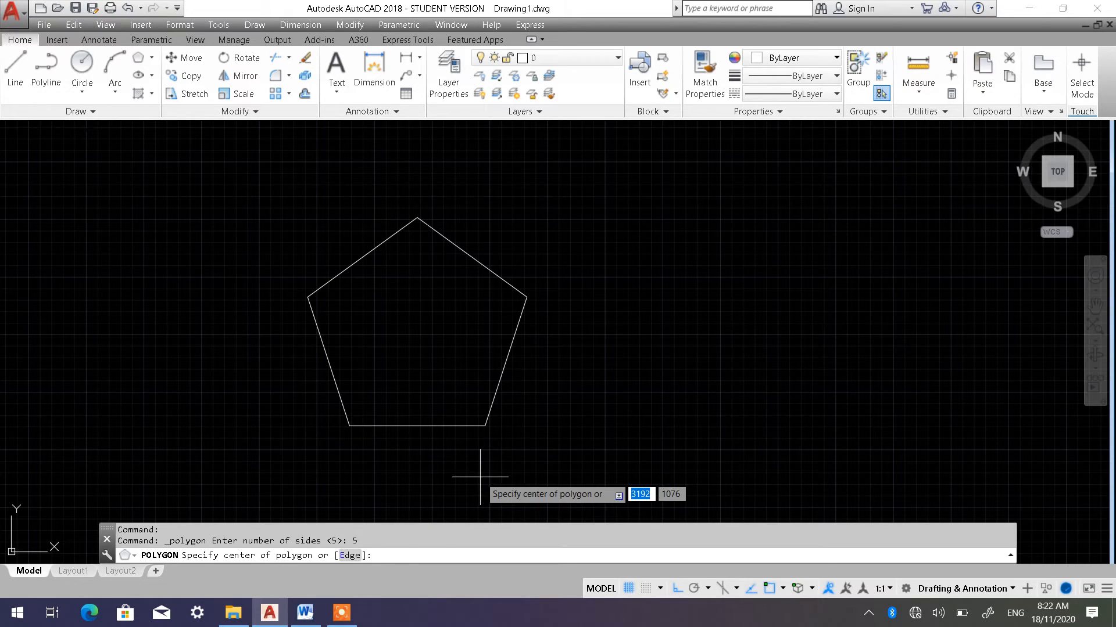
click(730, 320)
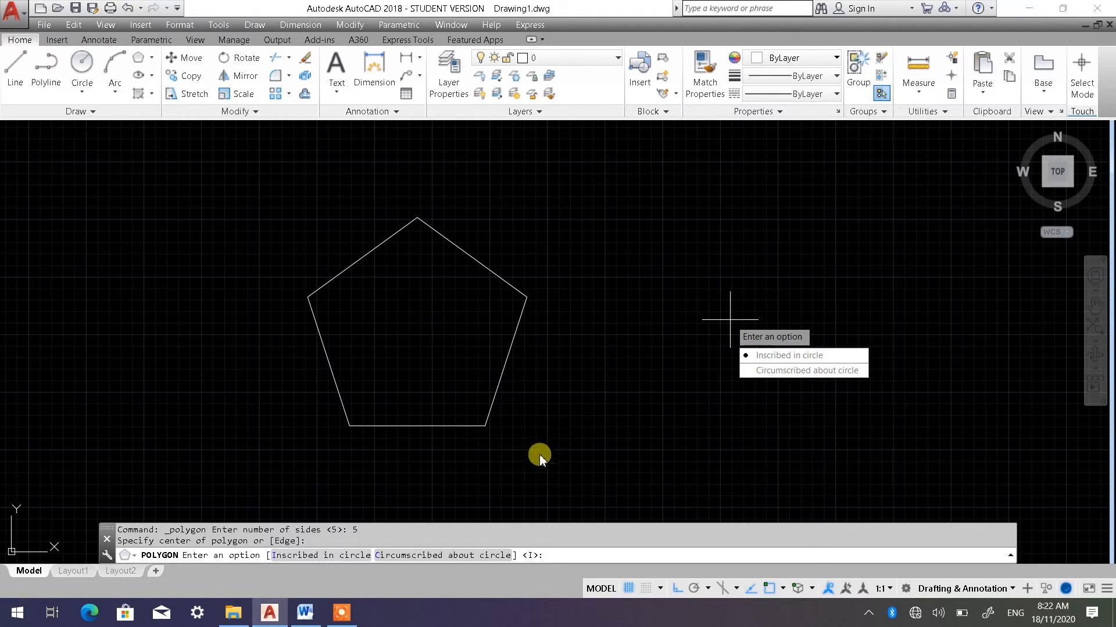
click(460, 556)
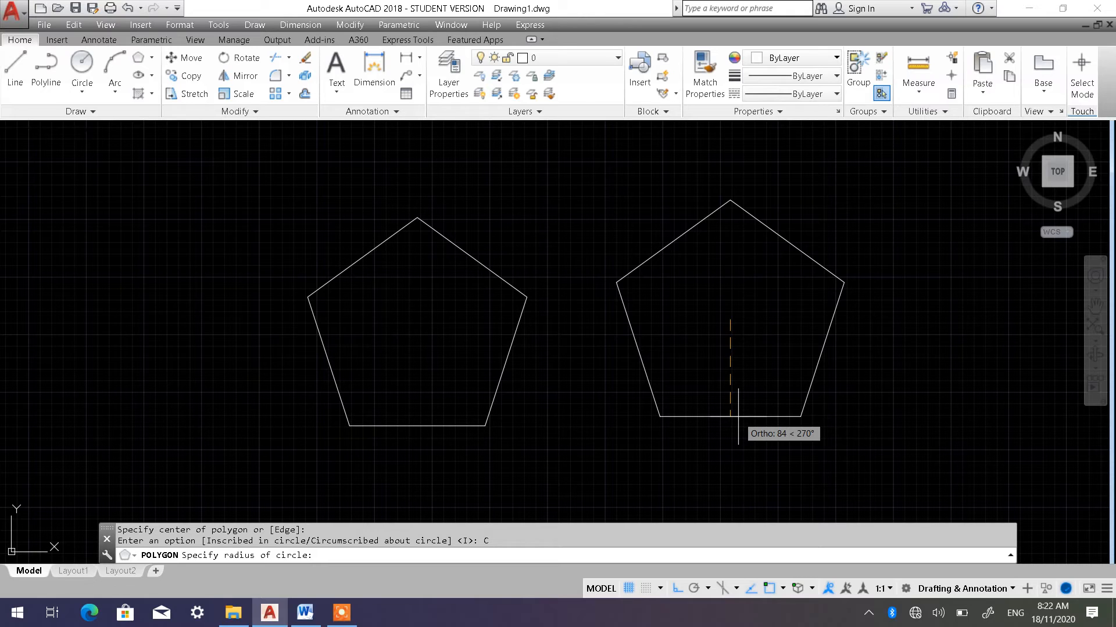
text(100)
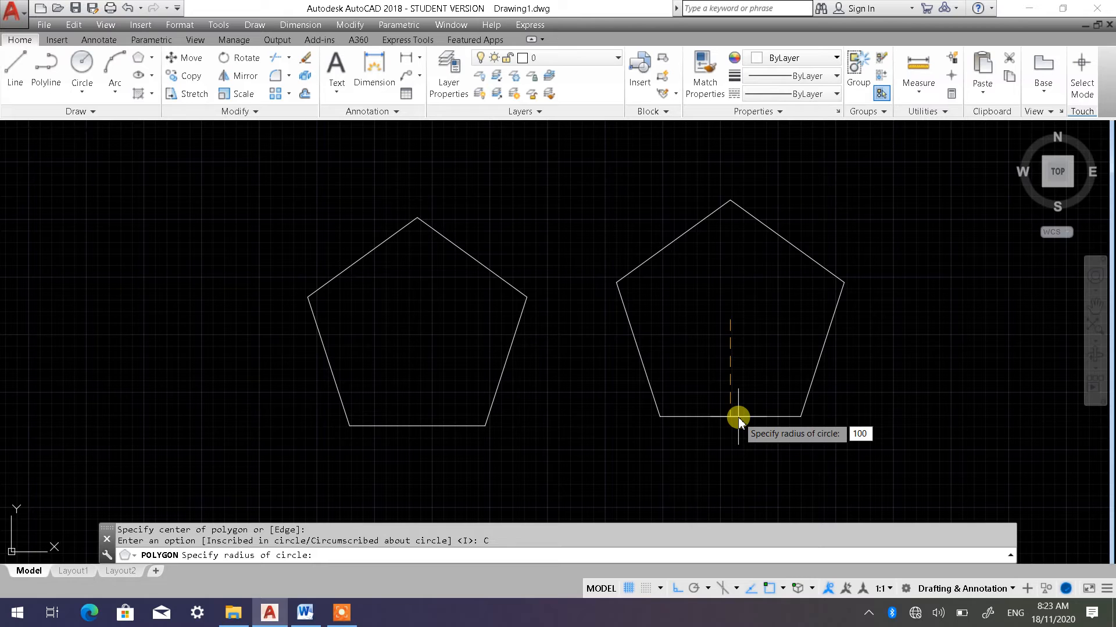
key(Return)
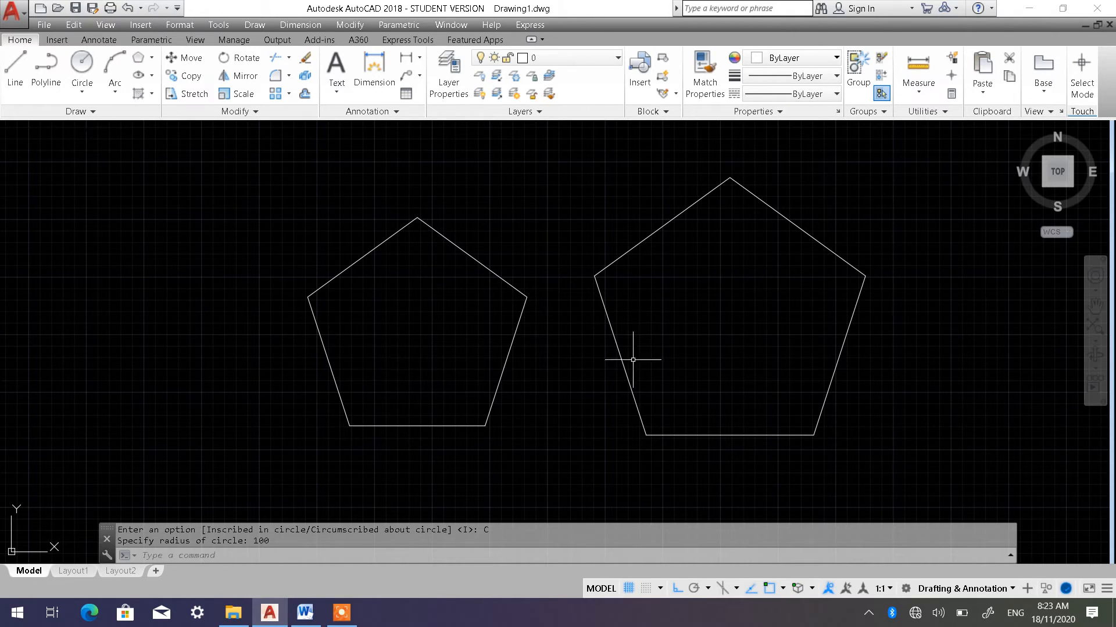
middle_drag(727, 361, 528, 296)
scroll(637, 333, down, 2)
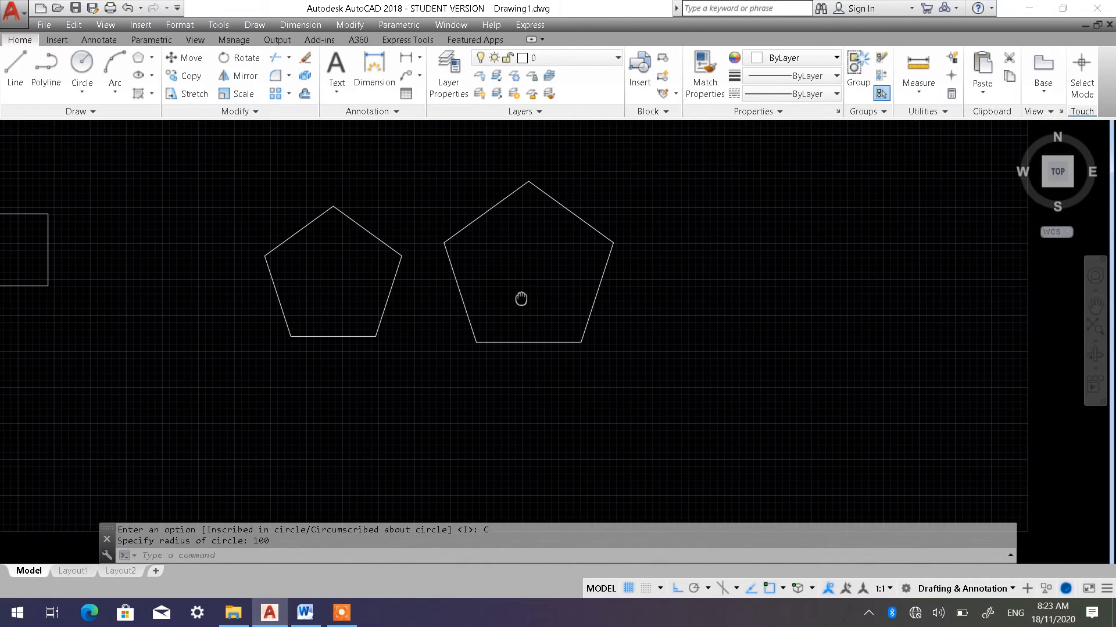
click(151, 58)
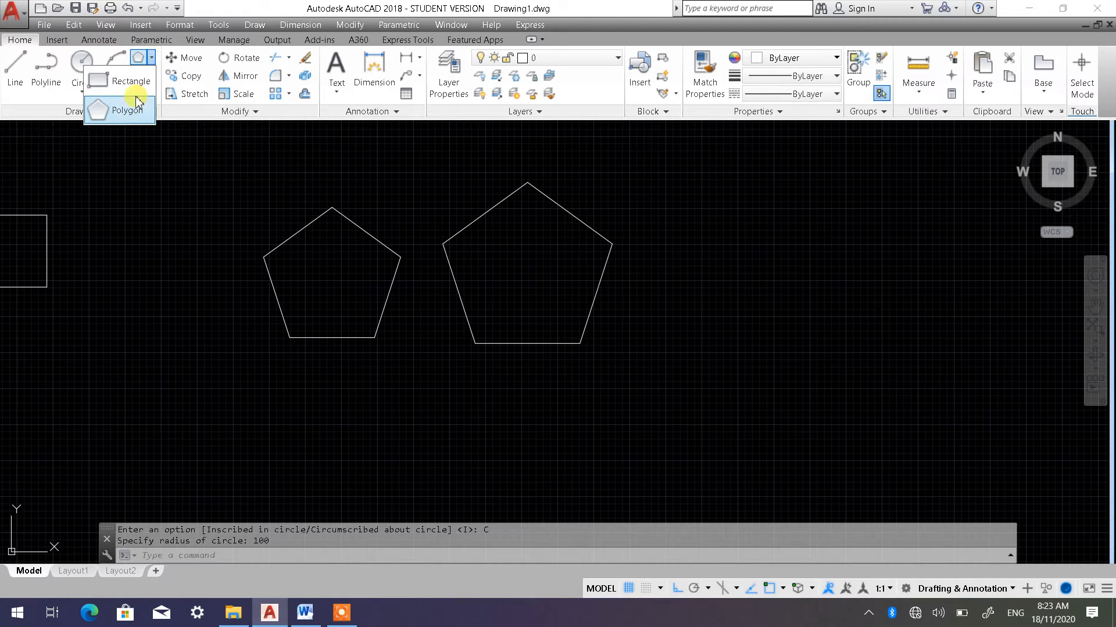
click(124, 111)
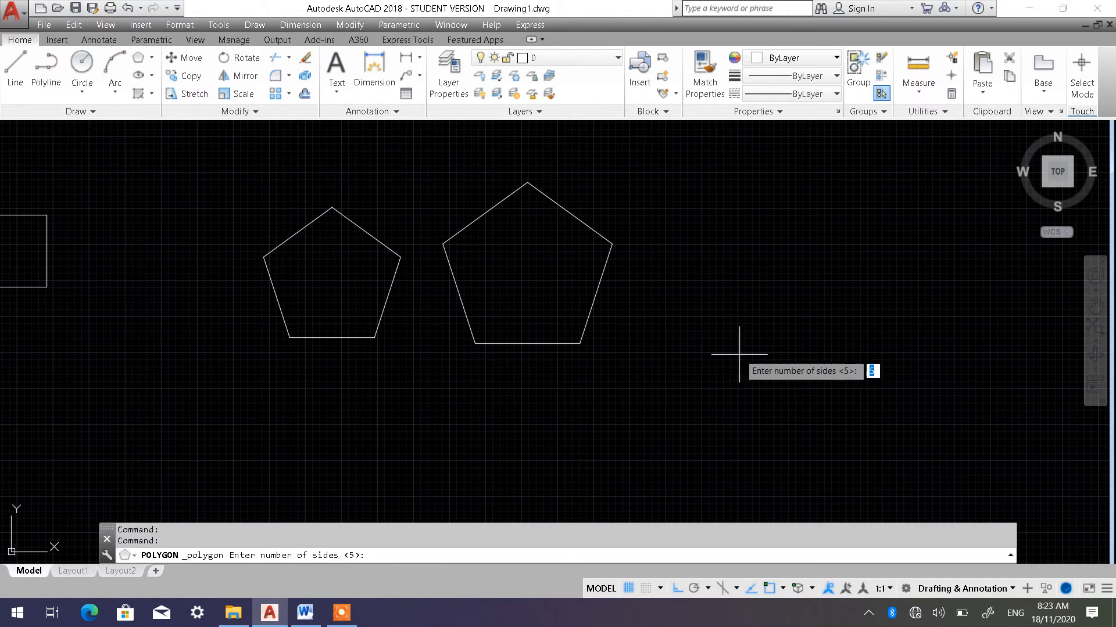
text(5)
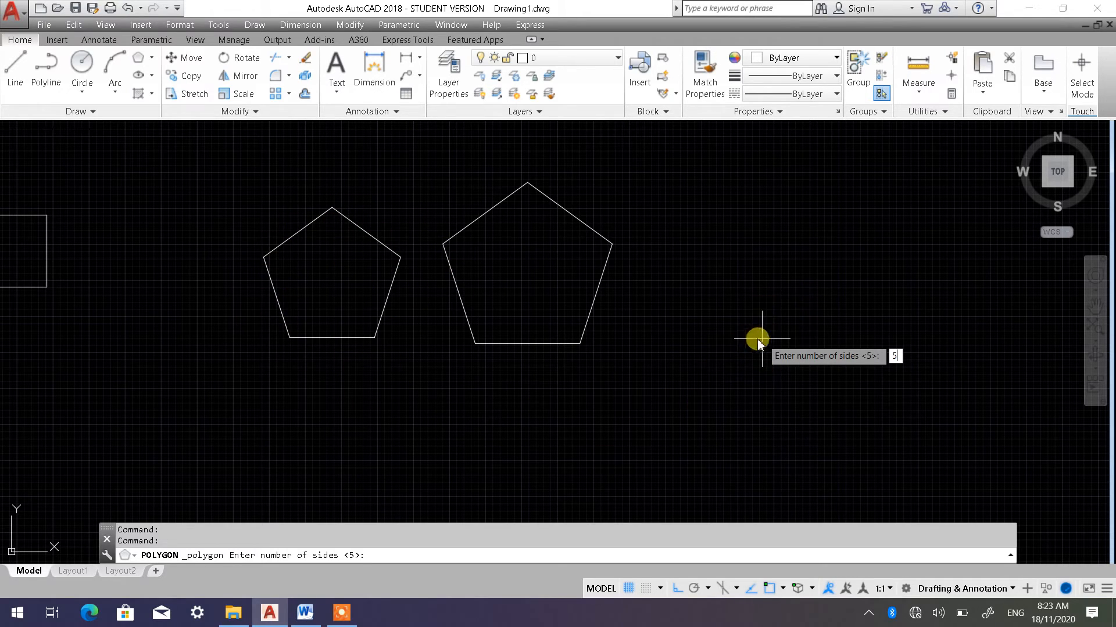
key(Return)
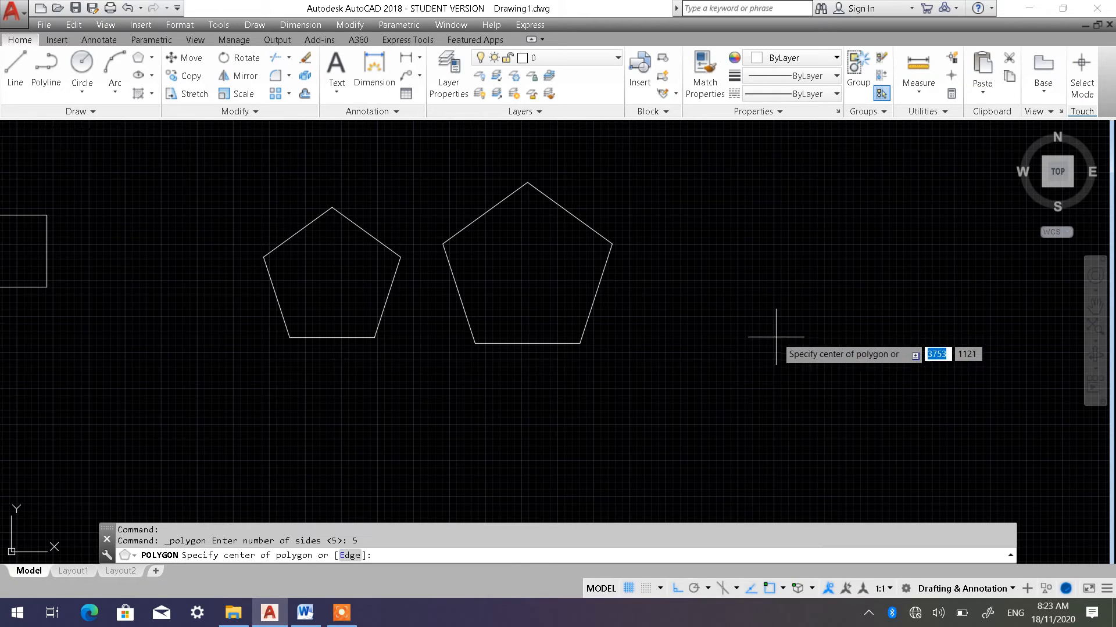
click(776, 337)
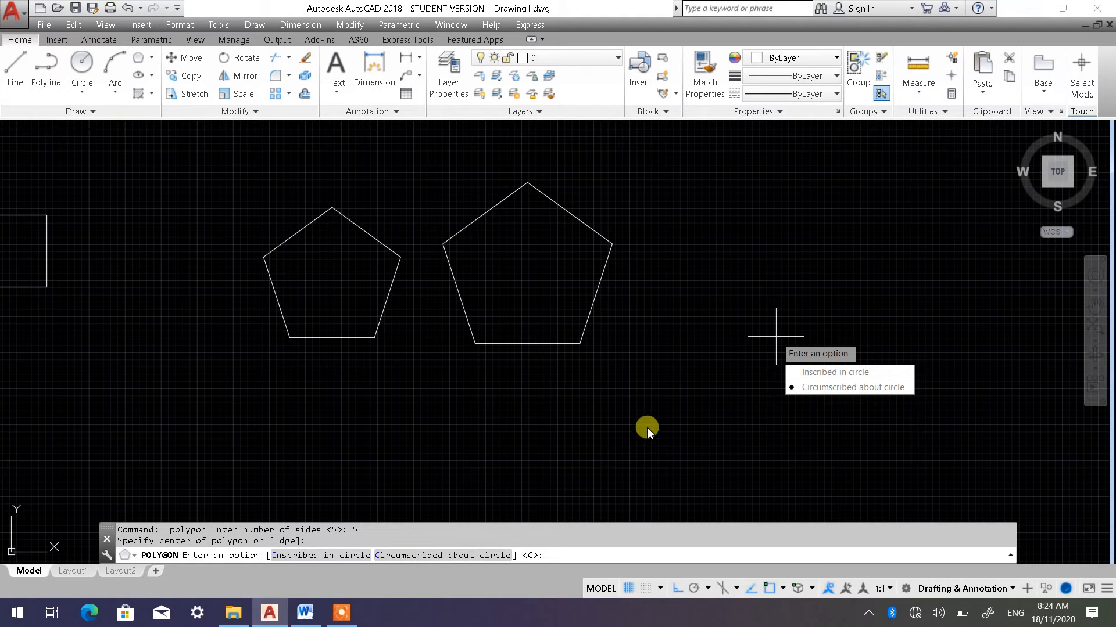
key(Escape)
key(Escape)
Draw a circle of radius 100 by center and radius in the empty area to the right of the two pentagons.
middle_drag(624, 356, 510, 380)
scroll(510, 380, up, 2)
scroll(368, 265, down, 2)
middle_drag(373, 279, 401, 319)
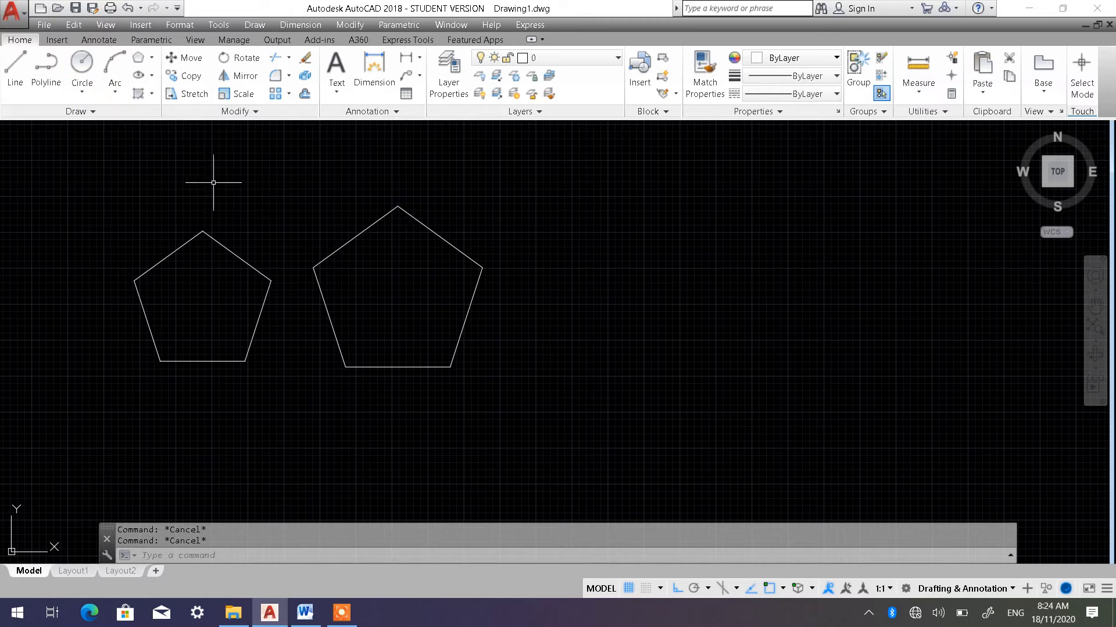
click(81, 92)
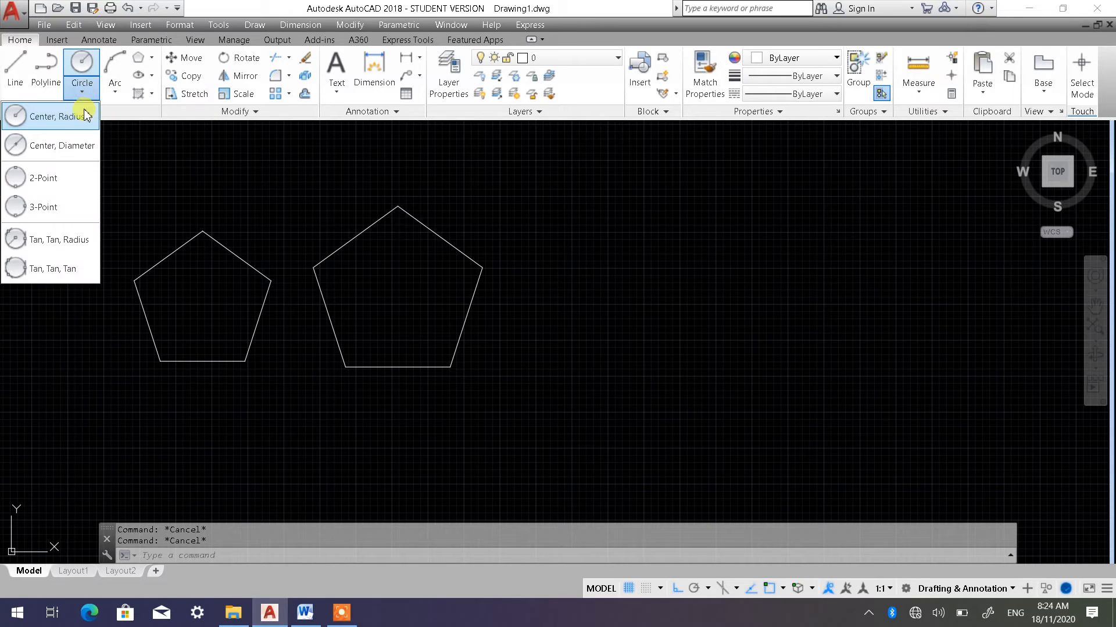
click(50, 120)
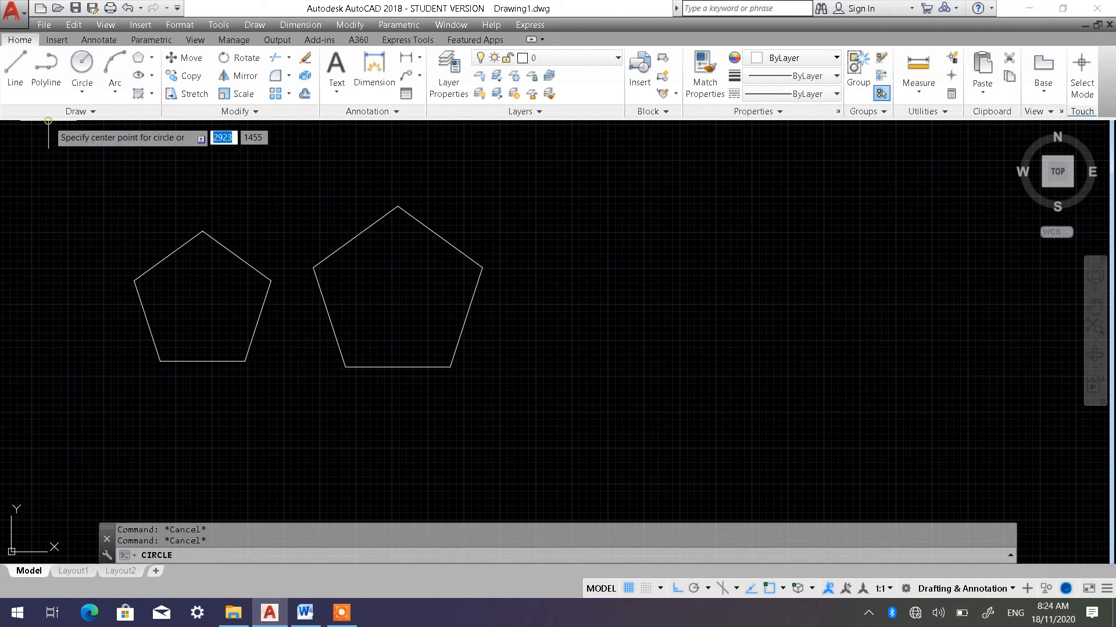
click(704, 332)
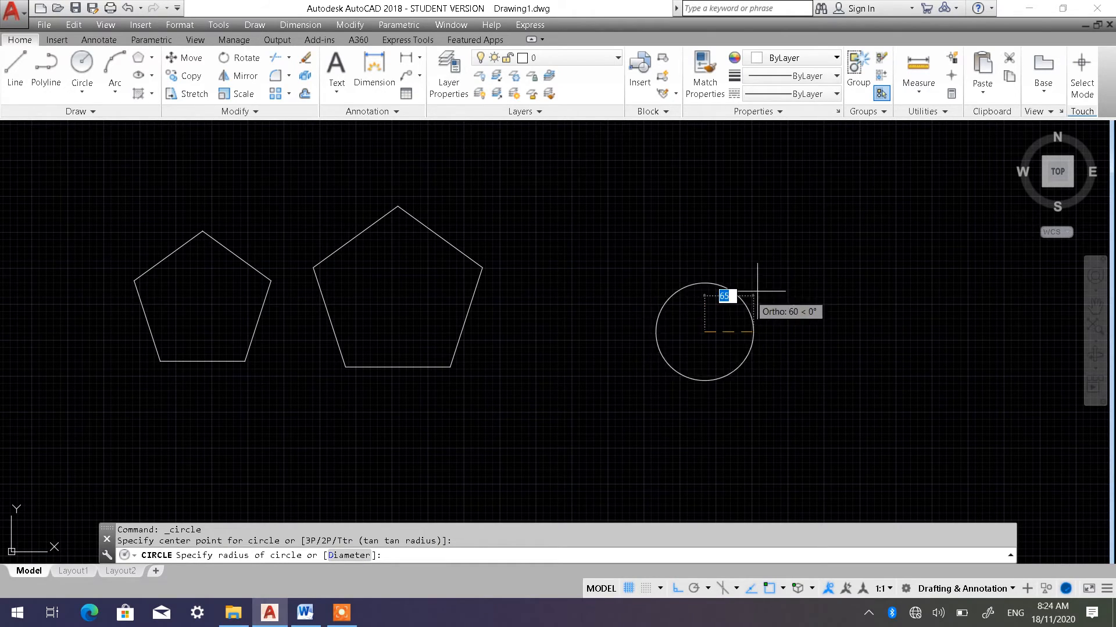
text(100)
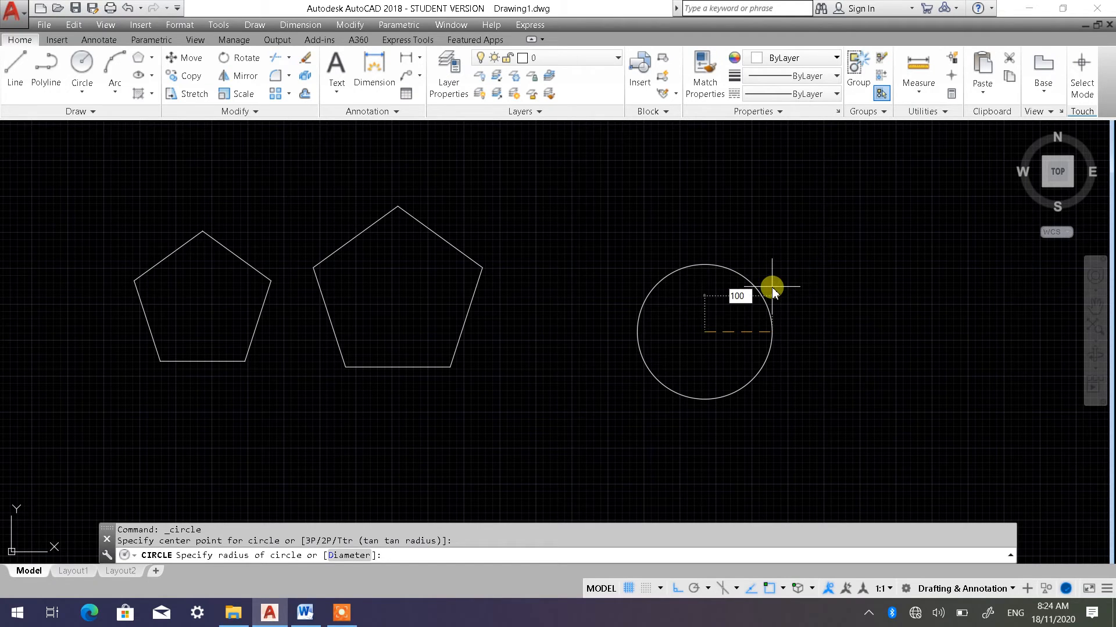
click(771, 286)
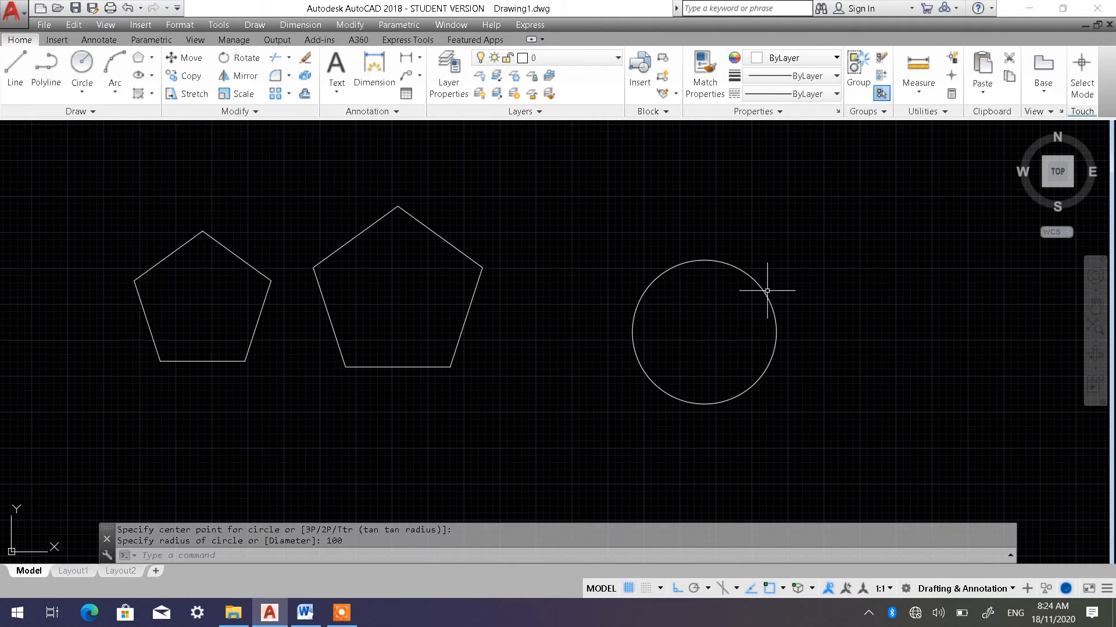
Copy the circle horizontally to the right by about 455 units.
mouse_move(767, 291)
middle_down()
mouse_move(573, 261)
mouse_move(534, 347)
middle_up()
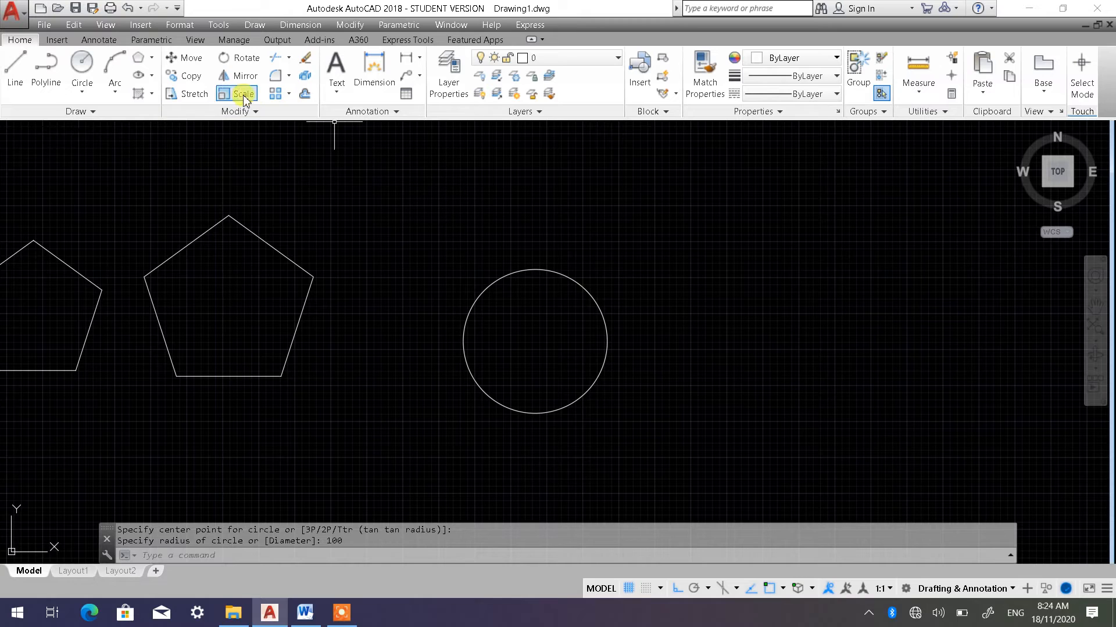
click(558, 339)
click(483, 248)
key(Return)
click(543, 195)
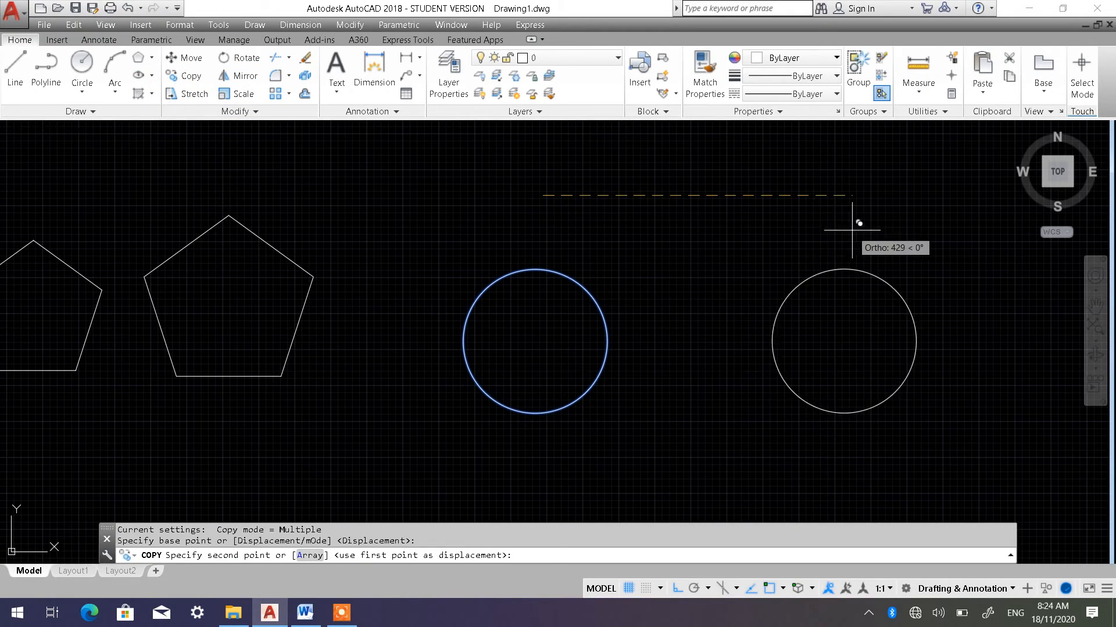
click(870, 216)
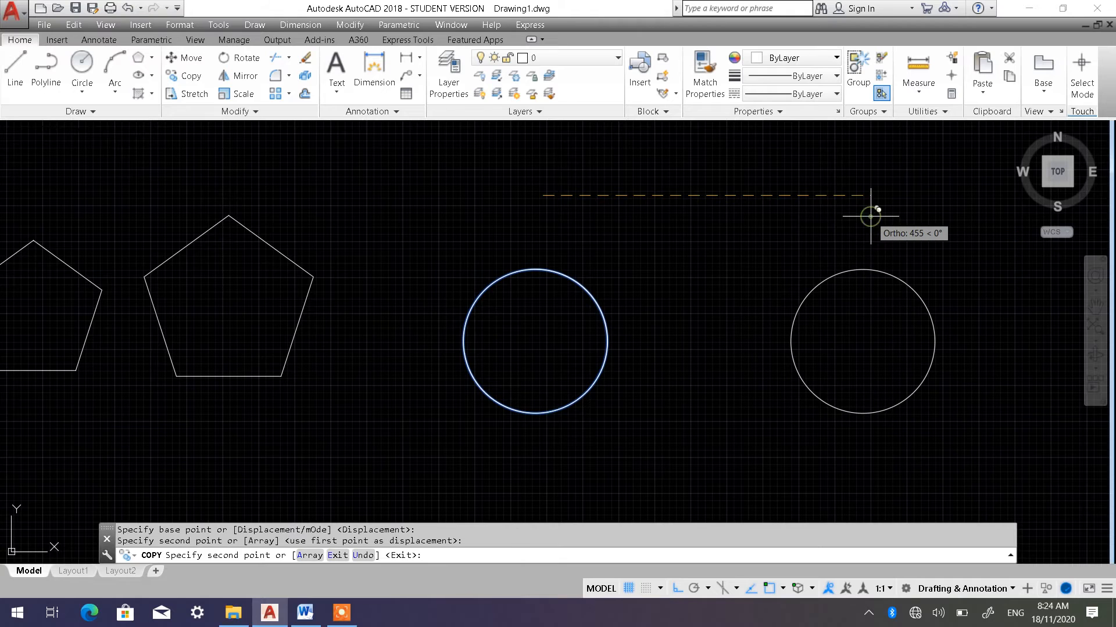
key(Escape)
key(Escape)
key(Escape)
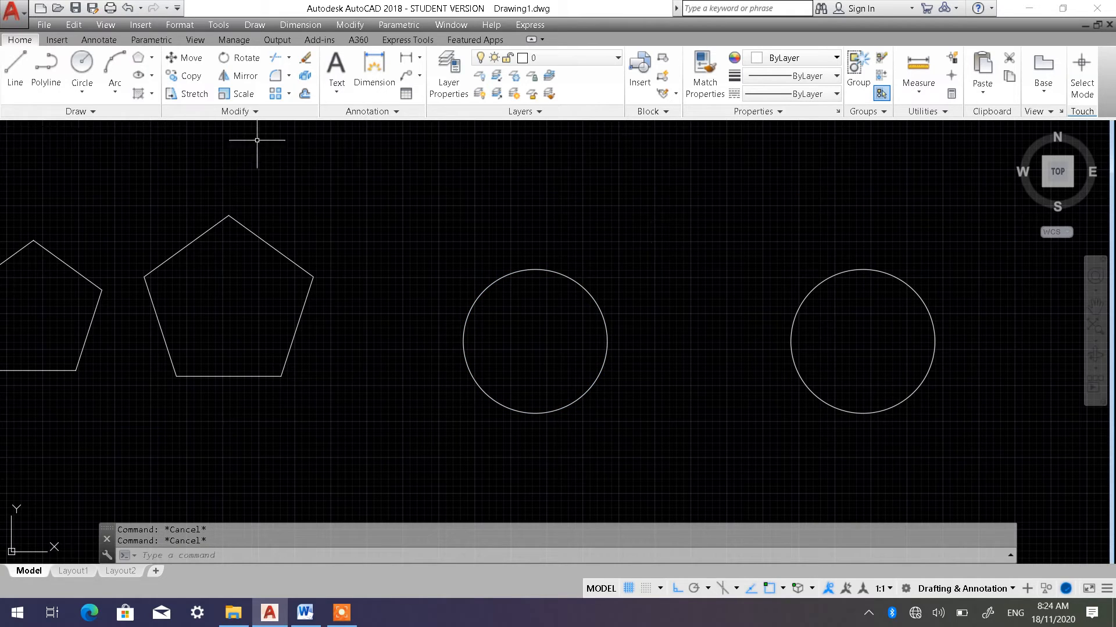
Draw a 5-sided polygon inscribed in the left circle, centered on the circle's center with radius 100 and one vertex pointing straight up.
click(151, 58)
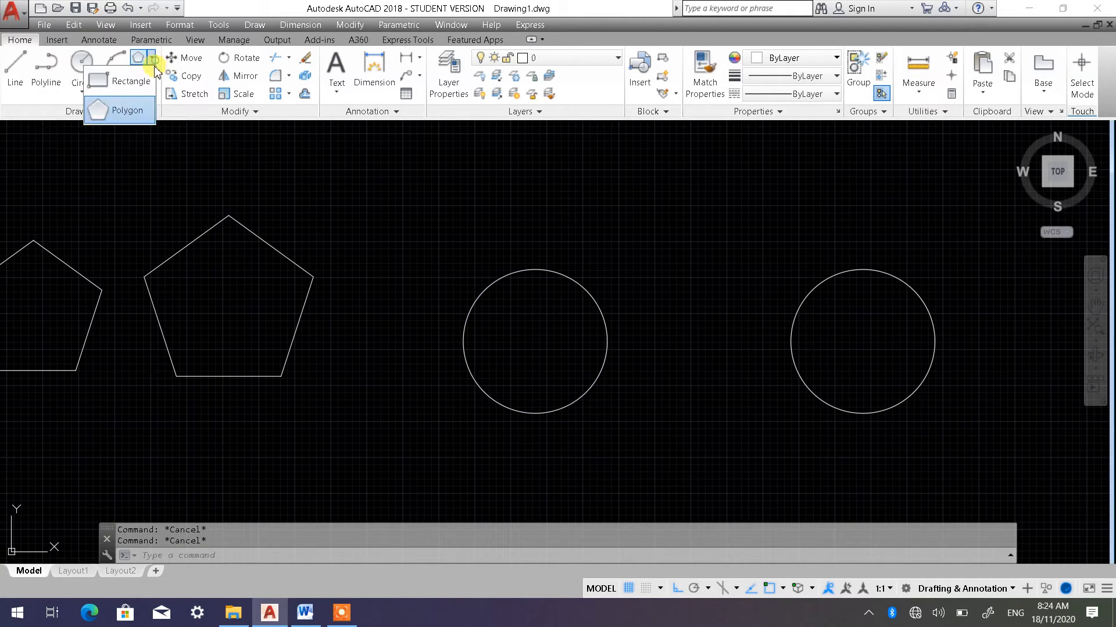
click(116, 108)
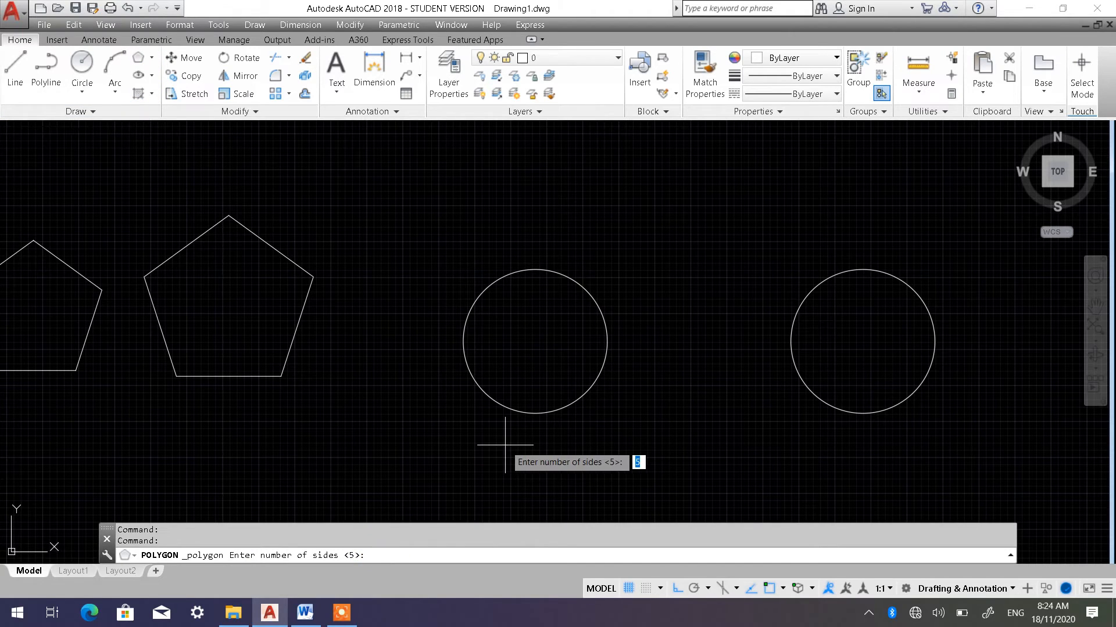
text(5)
key(Return)
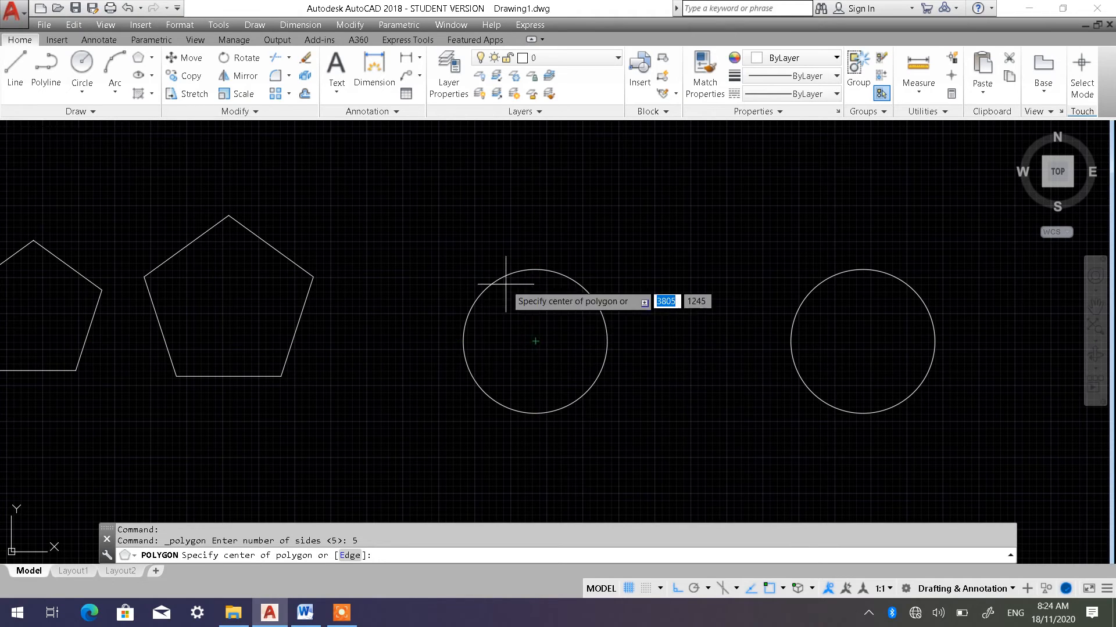
click(535, 341)
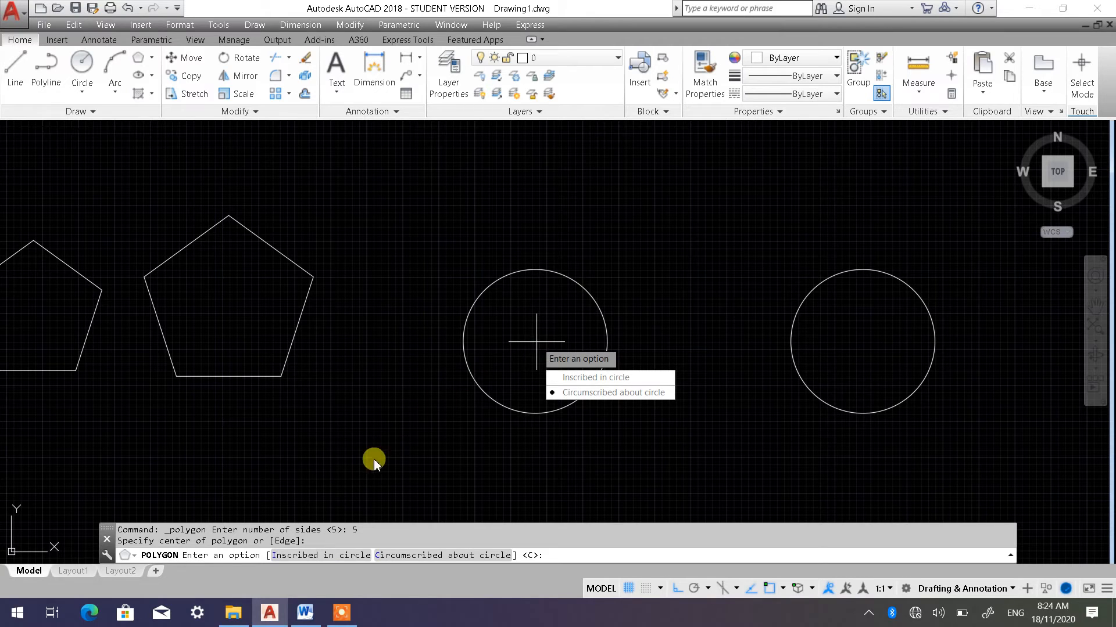
click(310, 557)
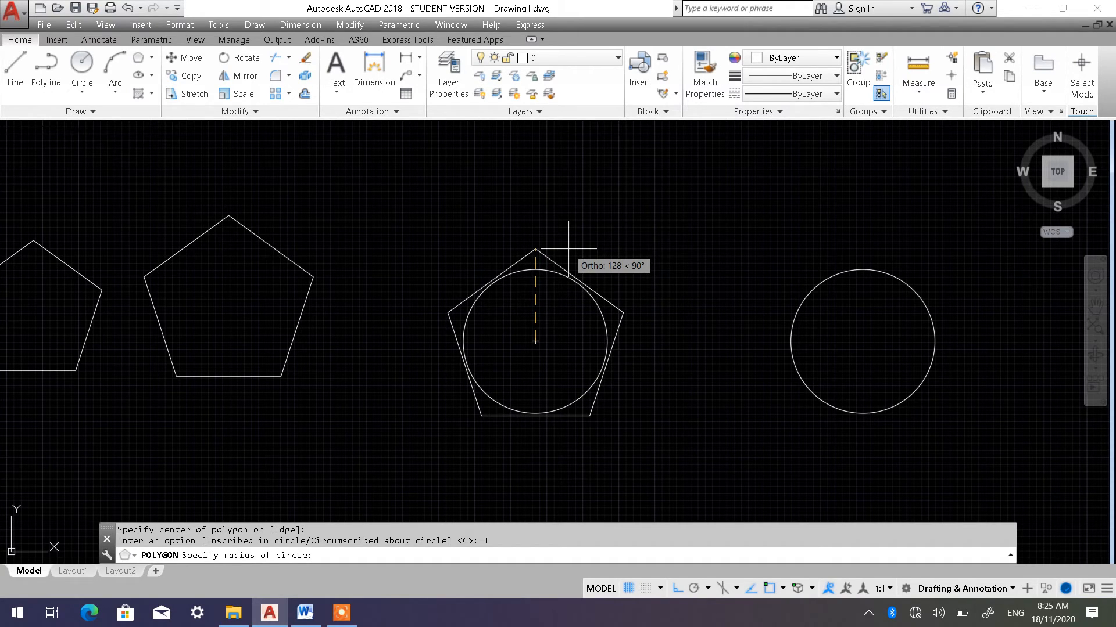
text(100)
key(Return)
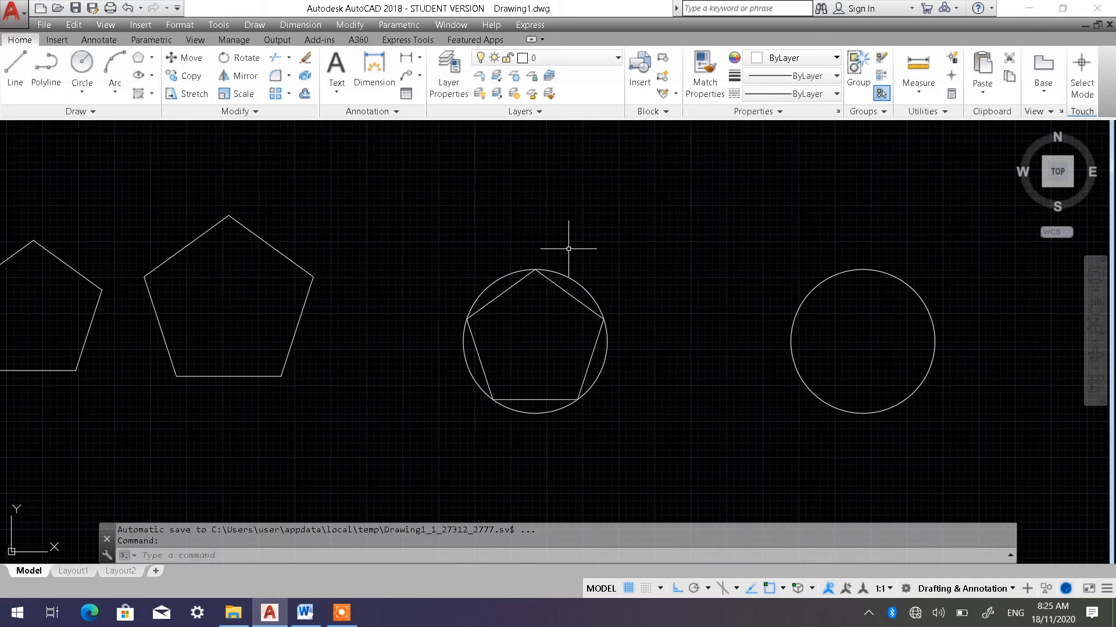
scroll(544, 350, up, 4)
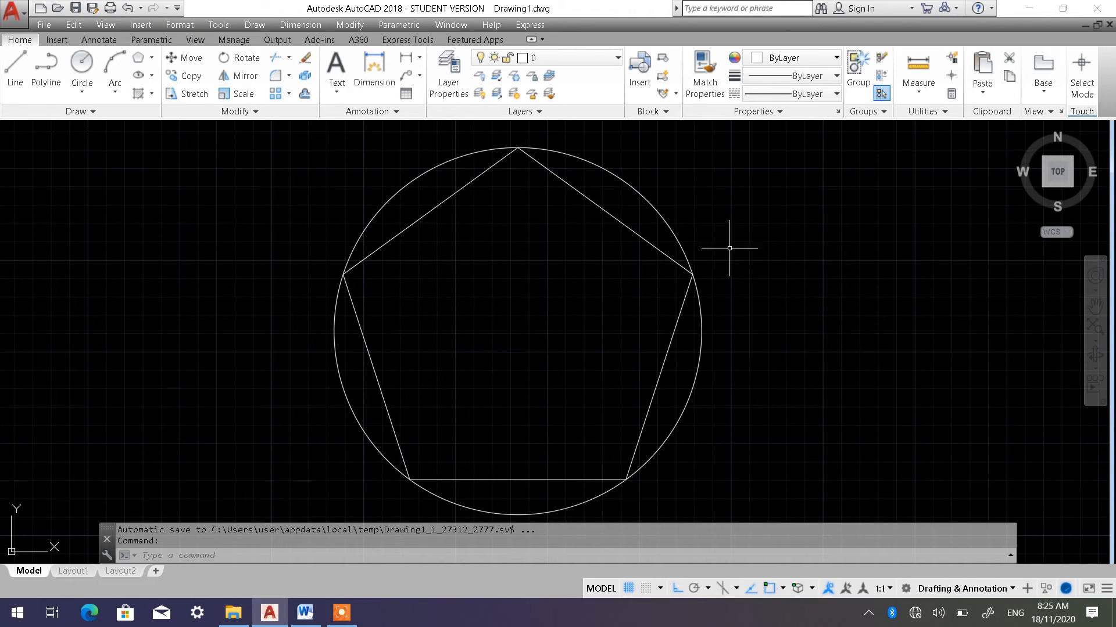
scroll(645, 301, down, 4)
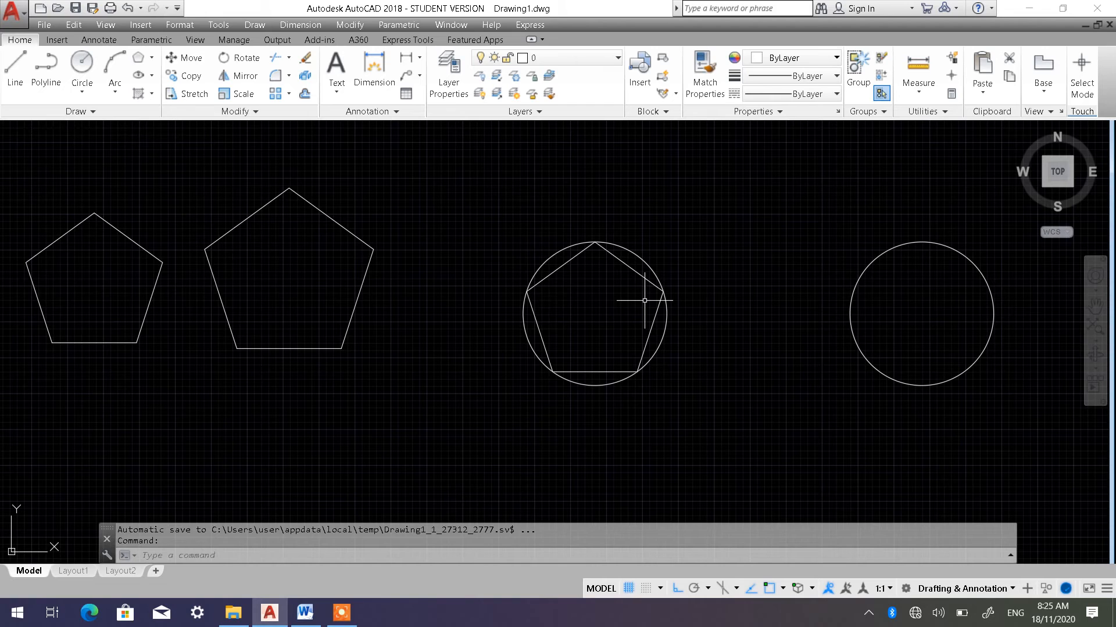
scroll(638, 304, up, 2)
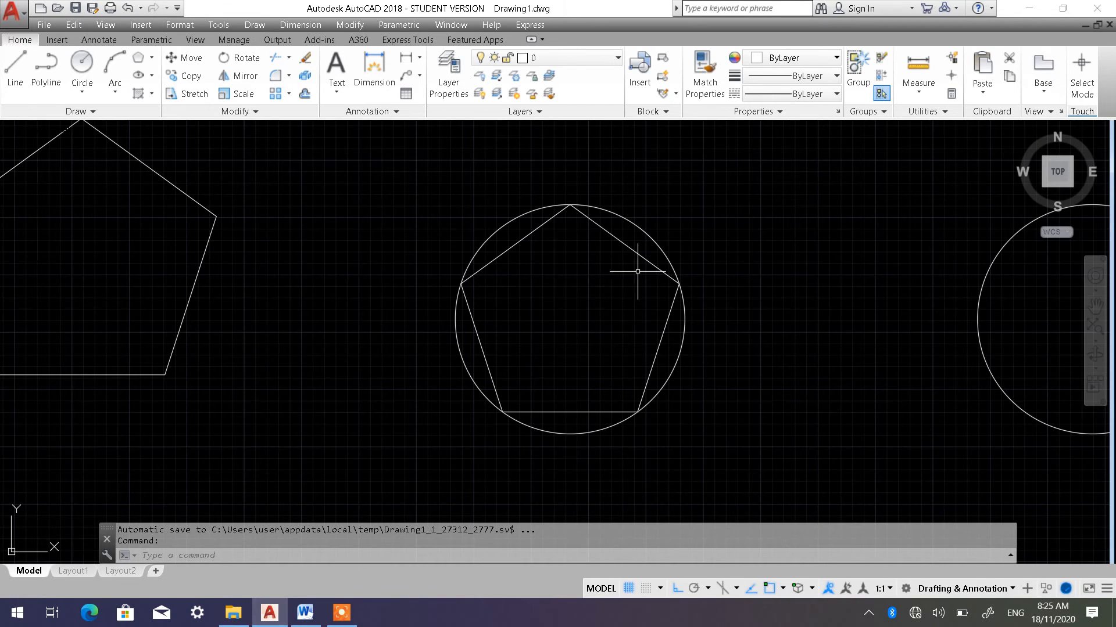
click(617, 240)
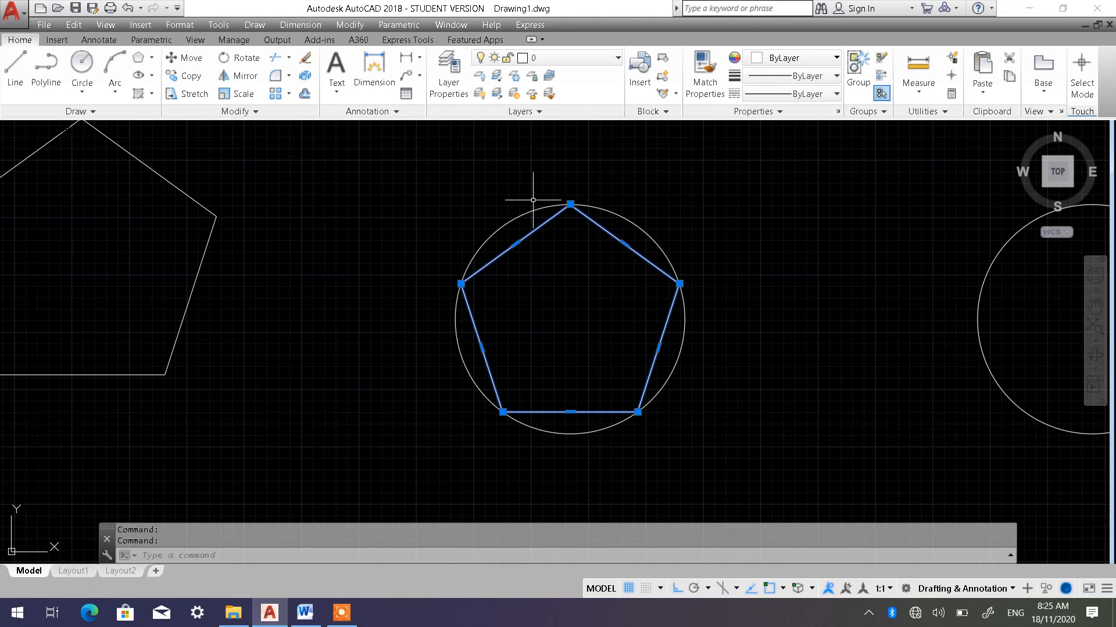
key(Escape)
key(Escape)
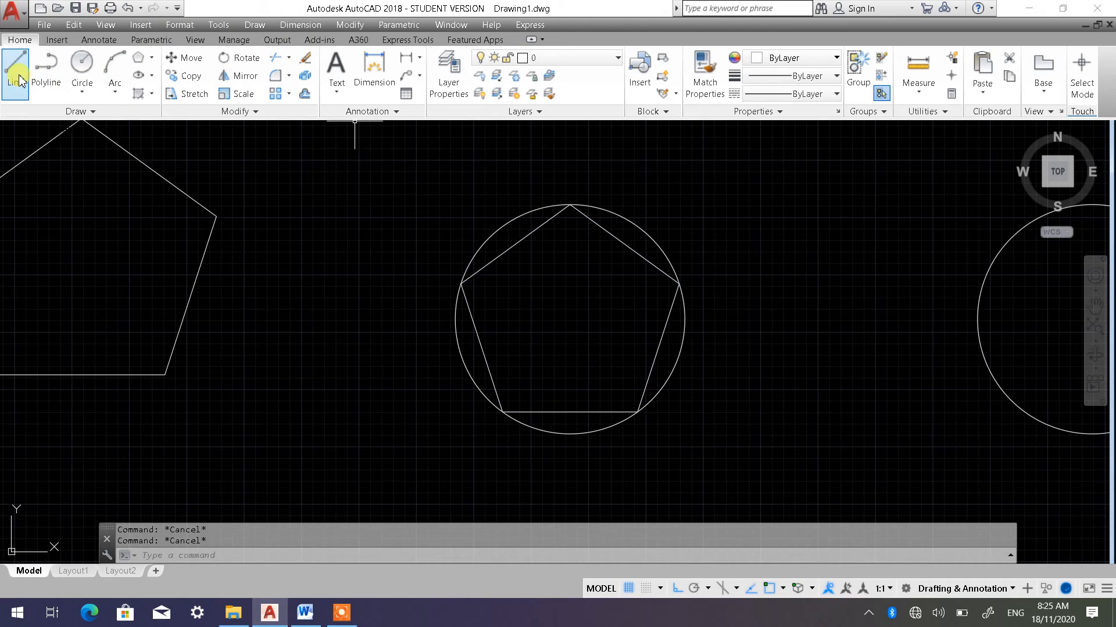
Draw a line from the left circle's center to the top vertex of the inscribed pentagon.
click(17, 71)
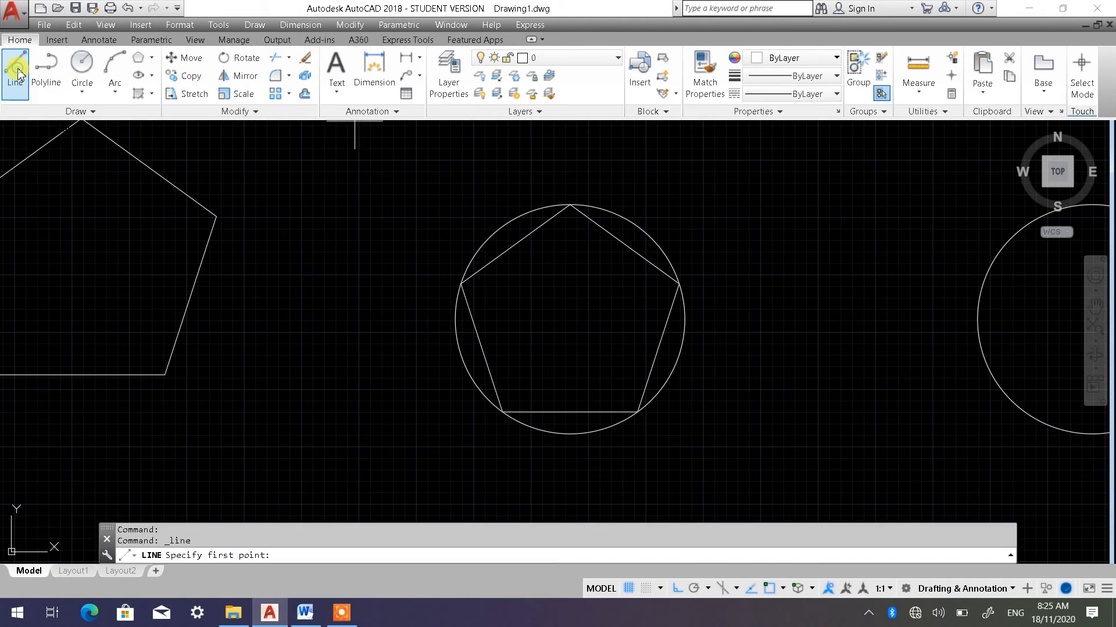
click(569, 319)
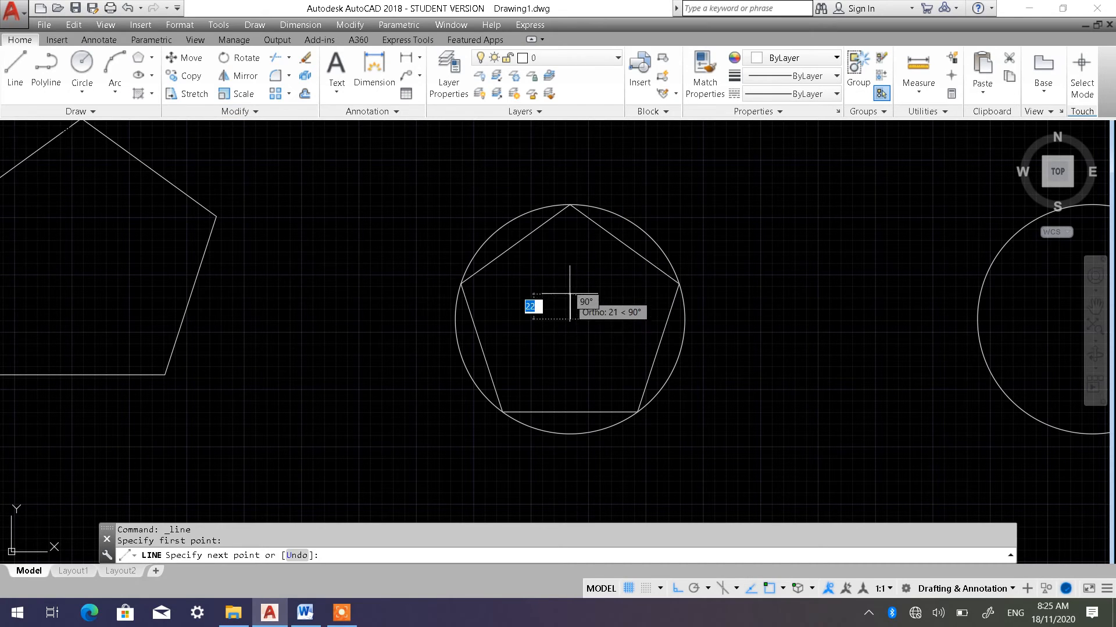
click(569, 205)
key(Escape)
key(Escape)
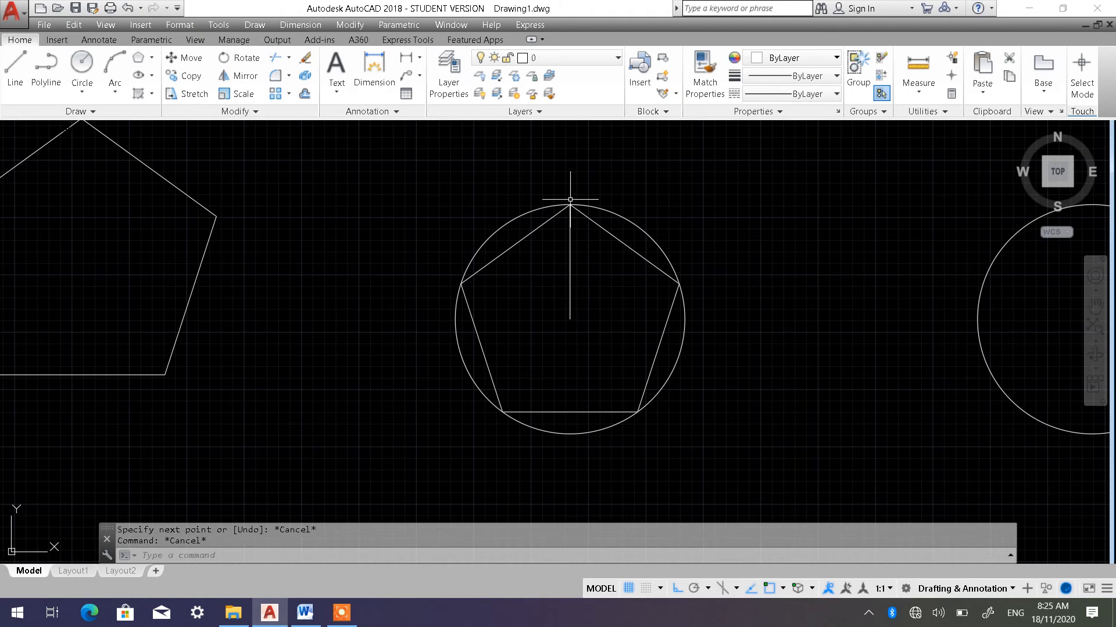
Measure the distance from the left circle's center to the inscribed pentagon's top vertex.
click(917, 90)
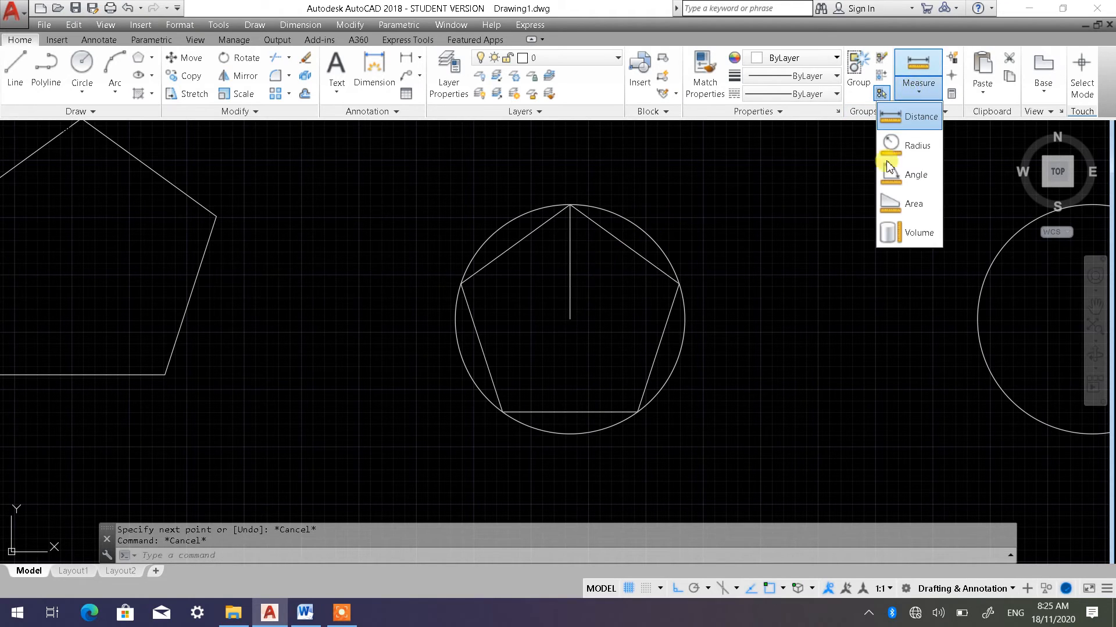
click(906, 116)
click(570, 318)
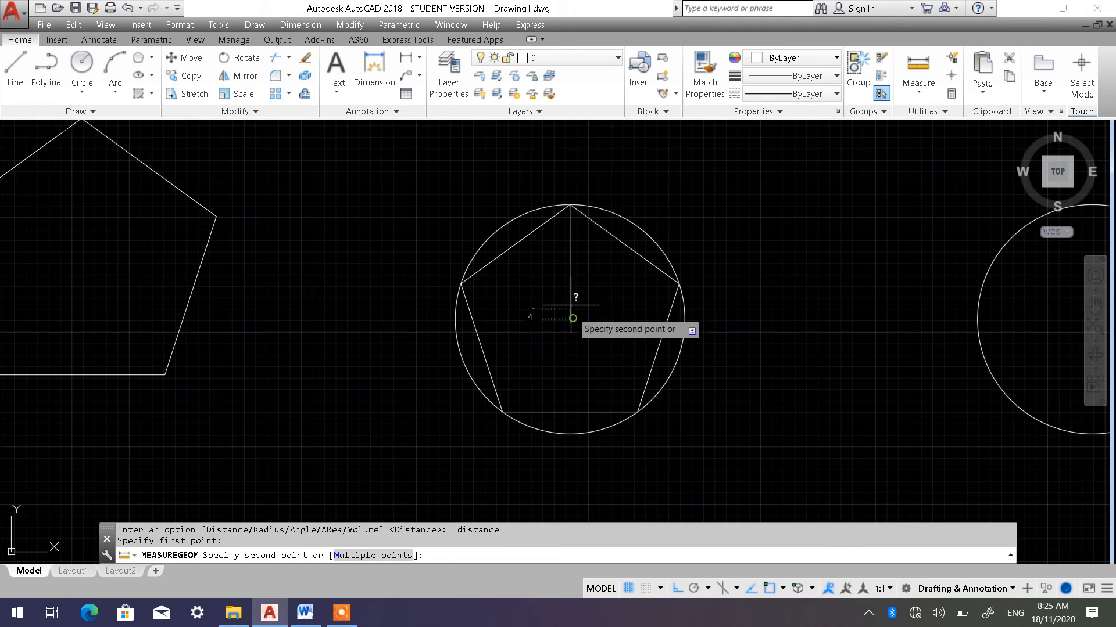
click(570, 205)
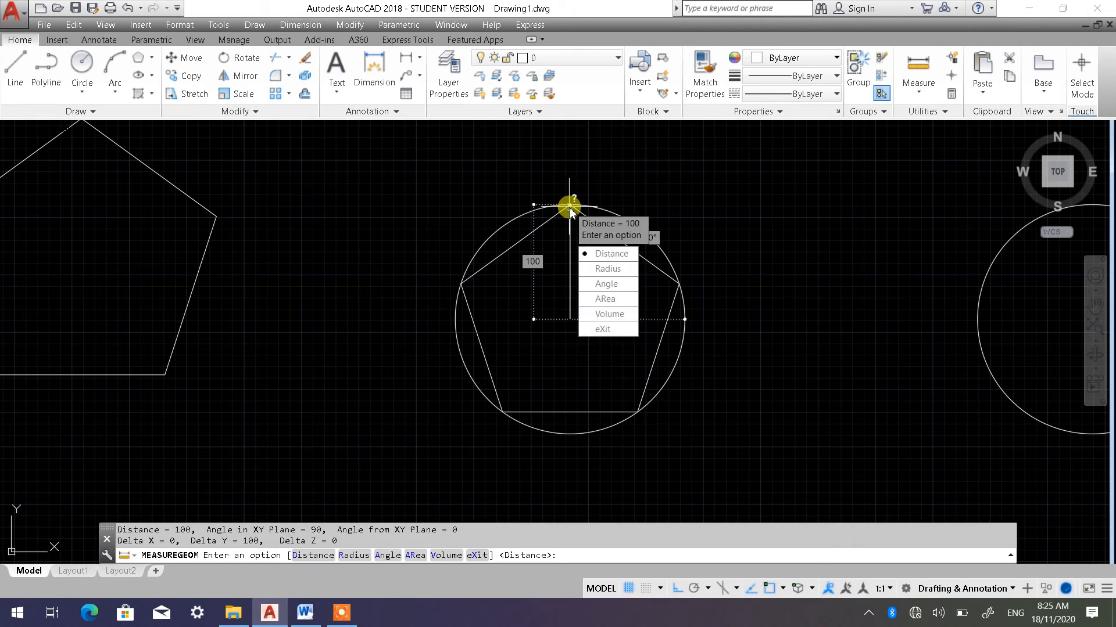
key(Escape)
key(Escape)
key(Escape)
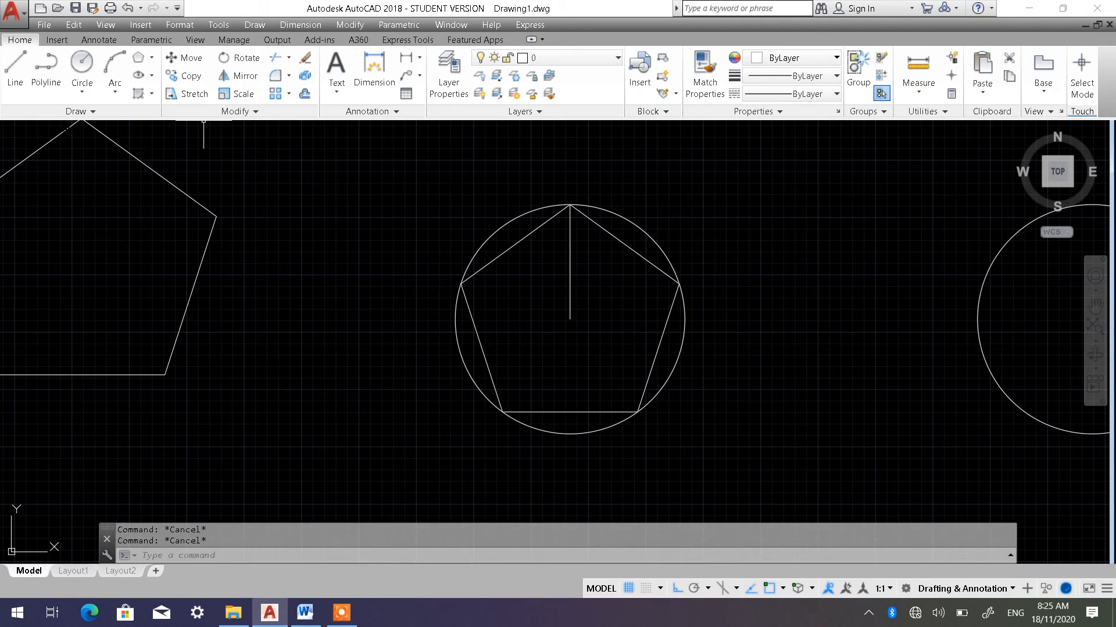
Draw two lines from the left circle's center to the pentagon's upper-left and upper-right vertices.
click(15, 65)
click(570, 319)
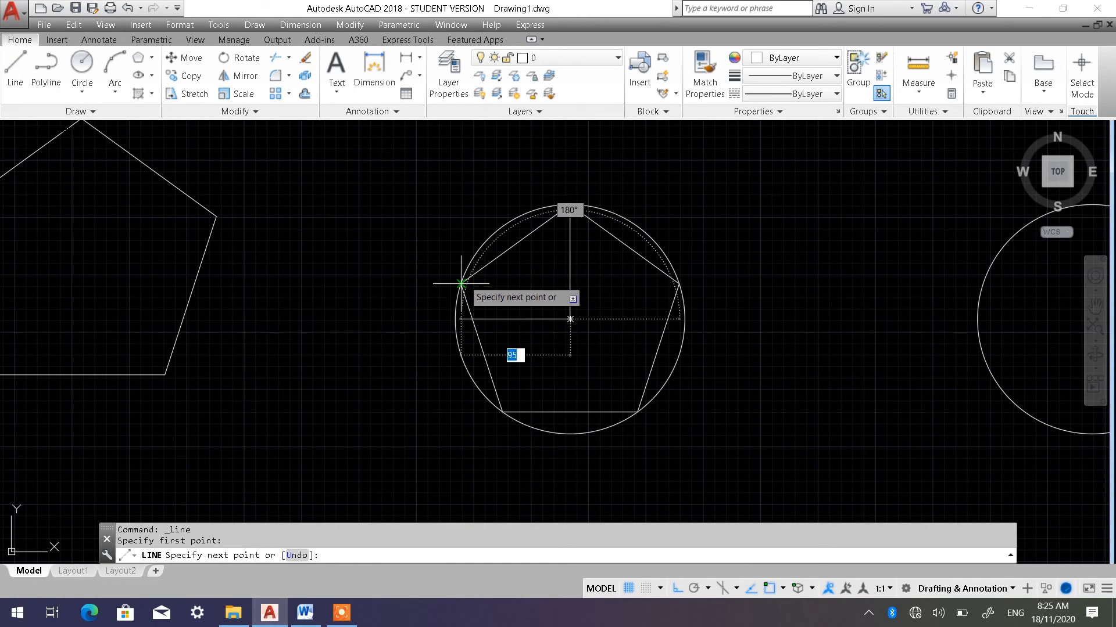
click(461, 284)
key(Return)
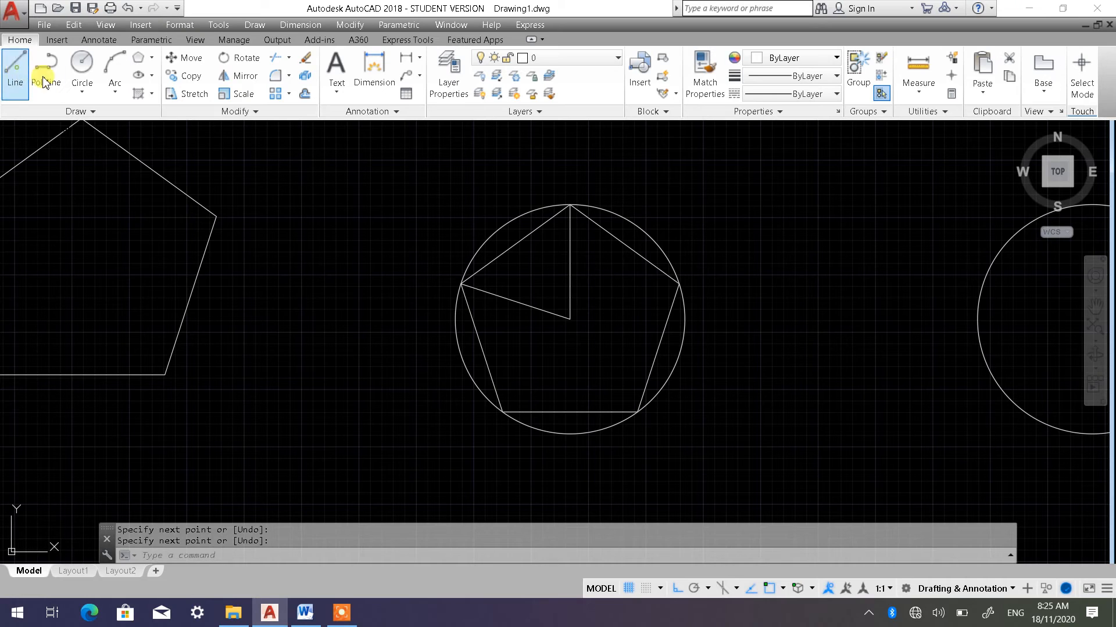
click(15, 65)
click(573, 318)
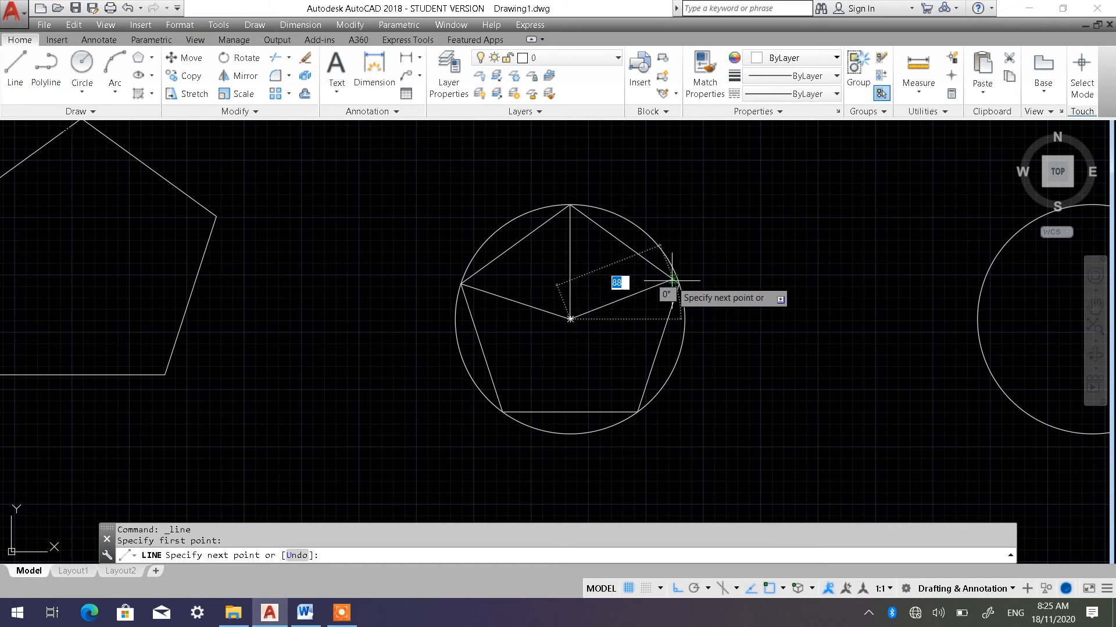
click(678, 284)
key(Return)
Draw two lines from the left circle's center to the pentagon's lower-left and lower-right vertices.
click(11, 70)
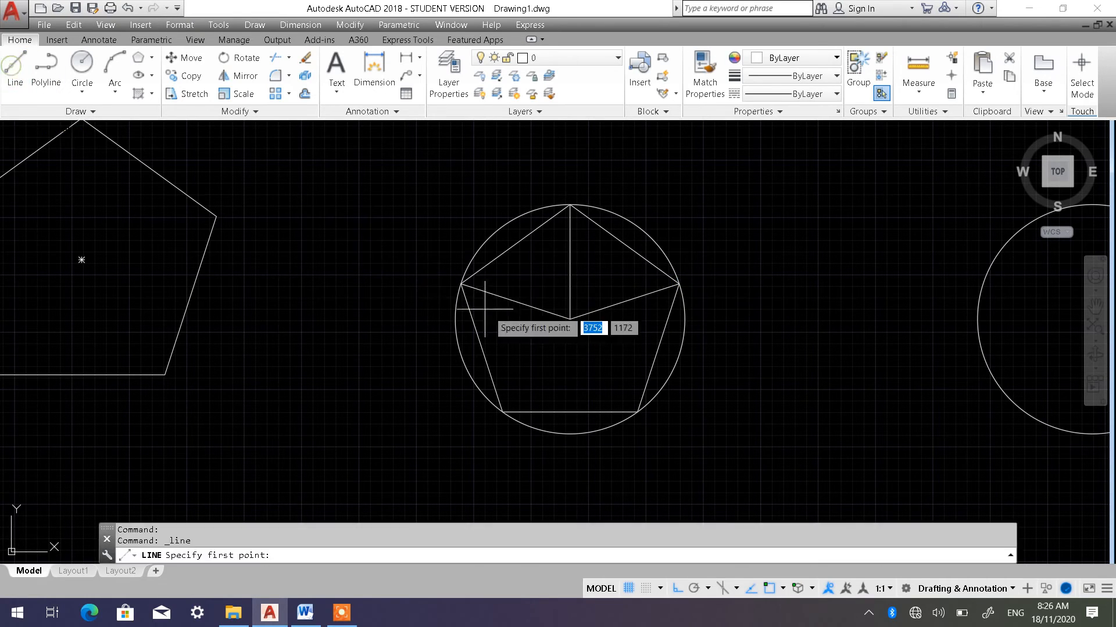
click(570, 318)
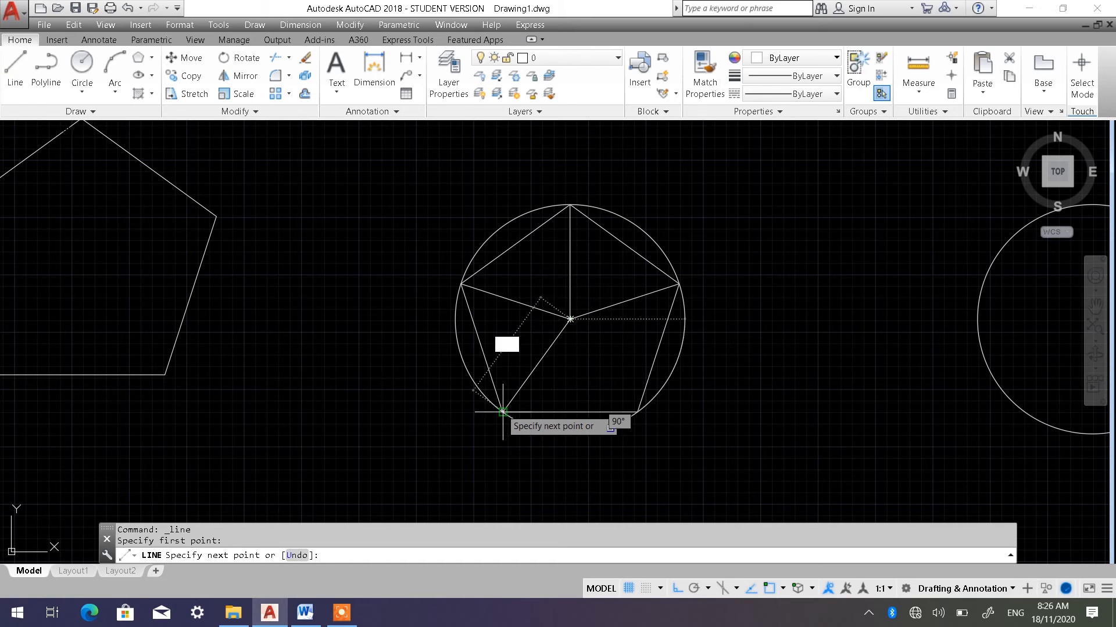
click(502, 411)
key(Return)
click(15, 87)
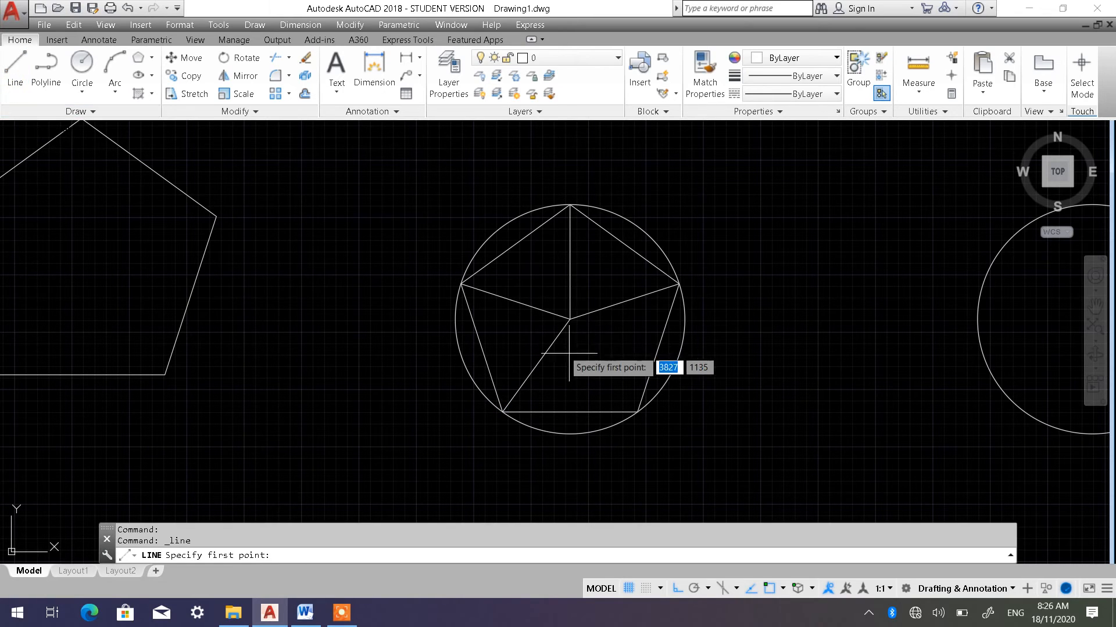
click(570, 319)
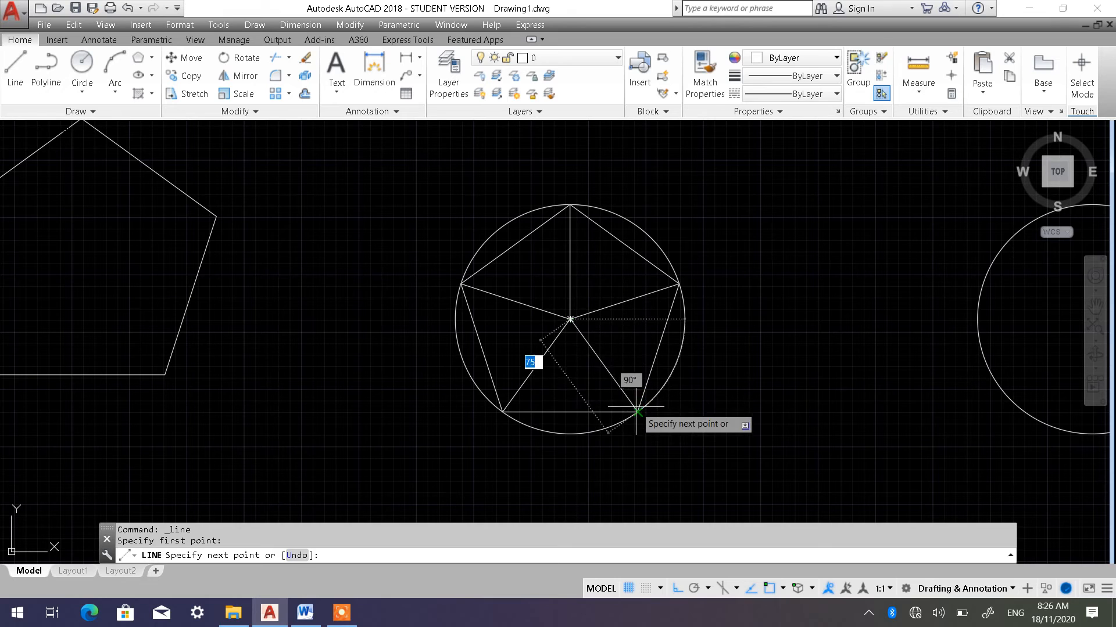
click(637, 411)
key(Return)
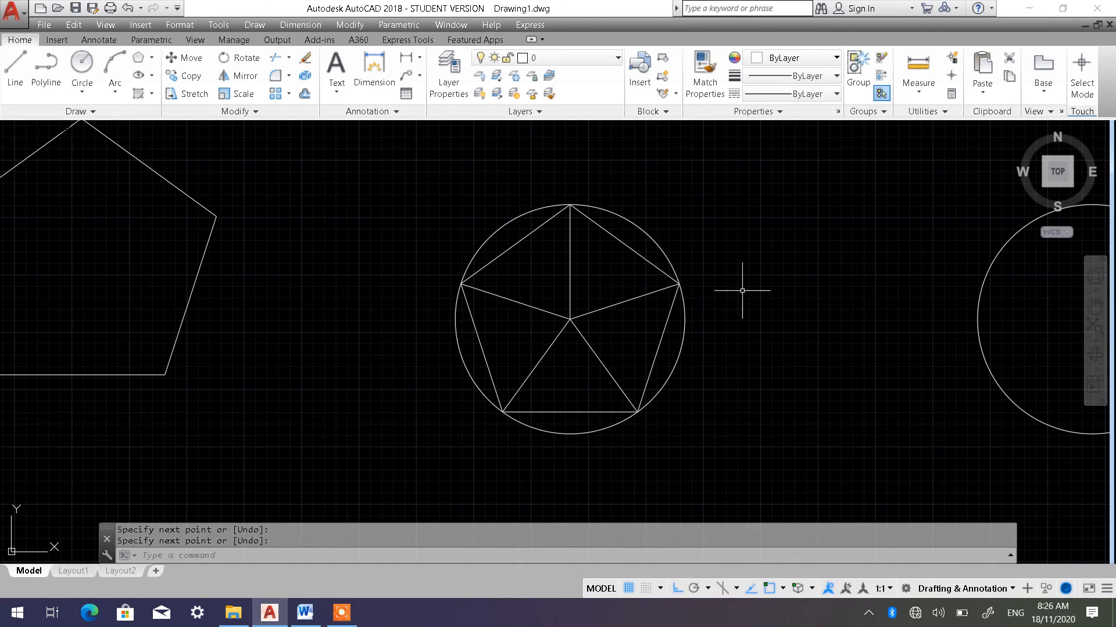
Measure the distances from the left circle's center to the pentagon's upper-left and lower-right vertices.
click(918, 69)
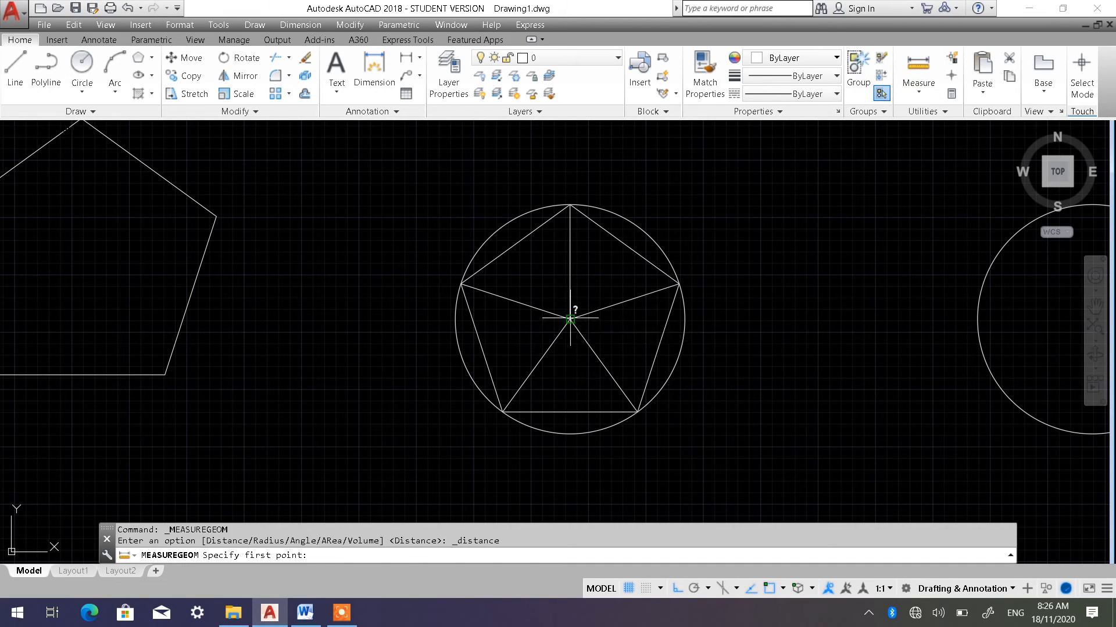
click(570, 318)
click(460, 284)
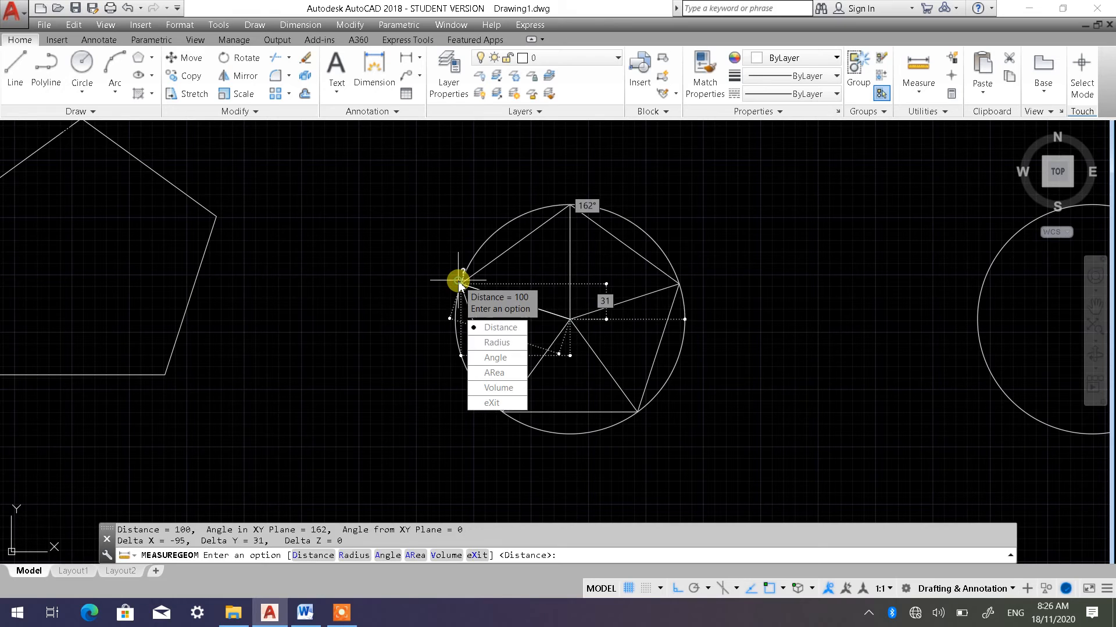
key(Escape)
key(Escape)
click(915, 93)
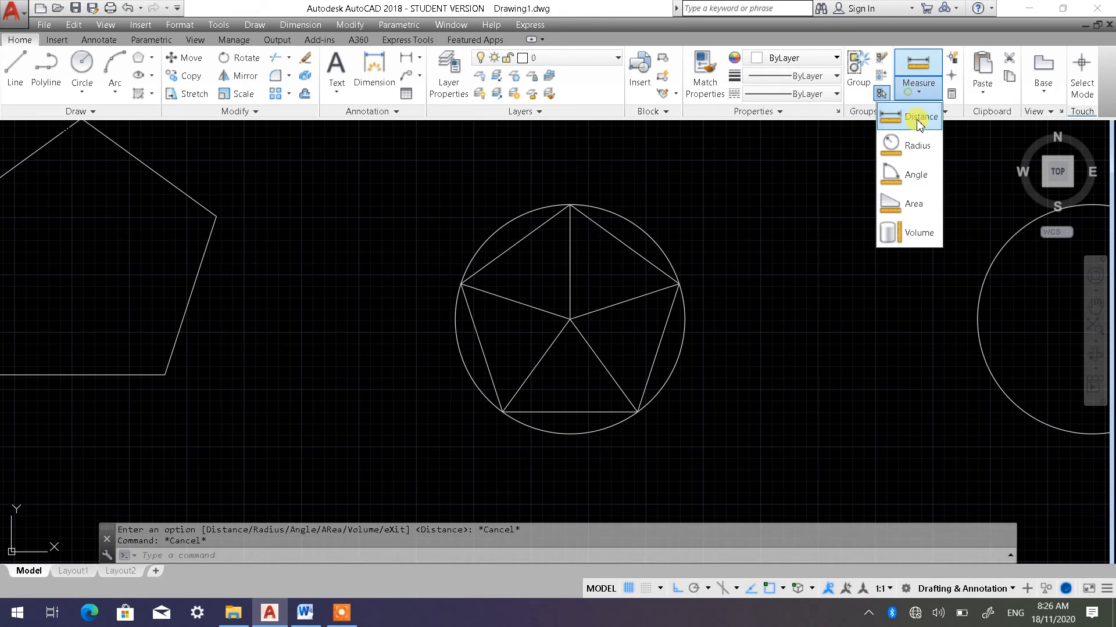
click(921, 118)
click(569, 319)
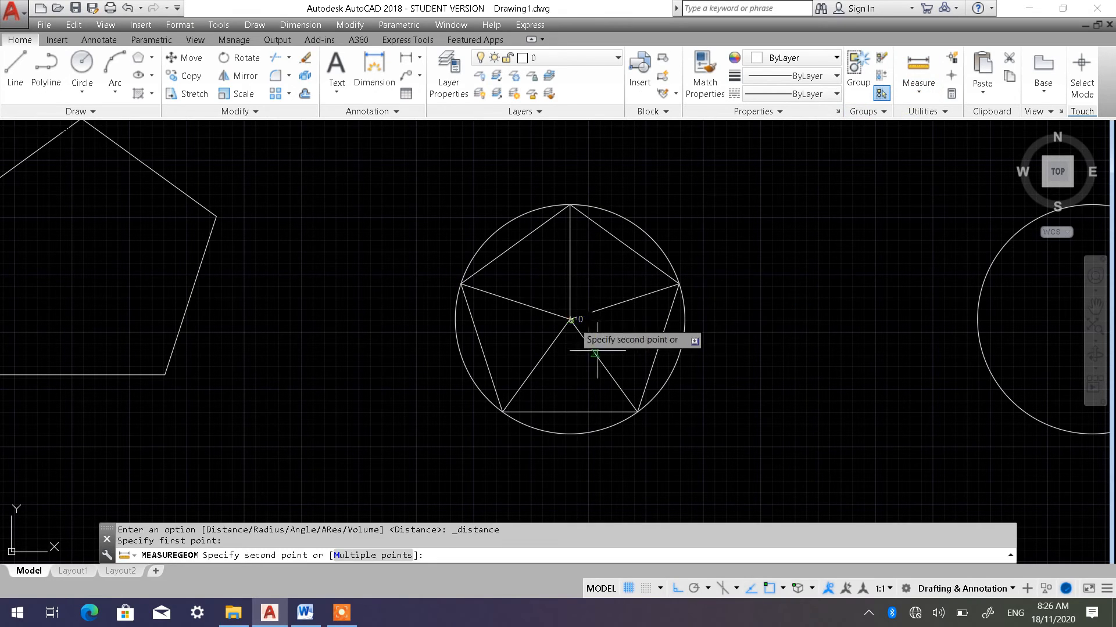
click(638, 412)
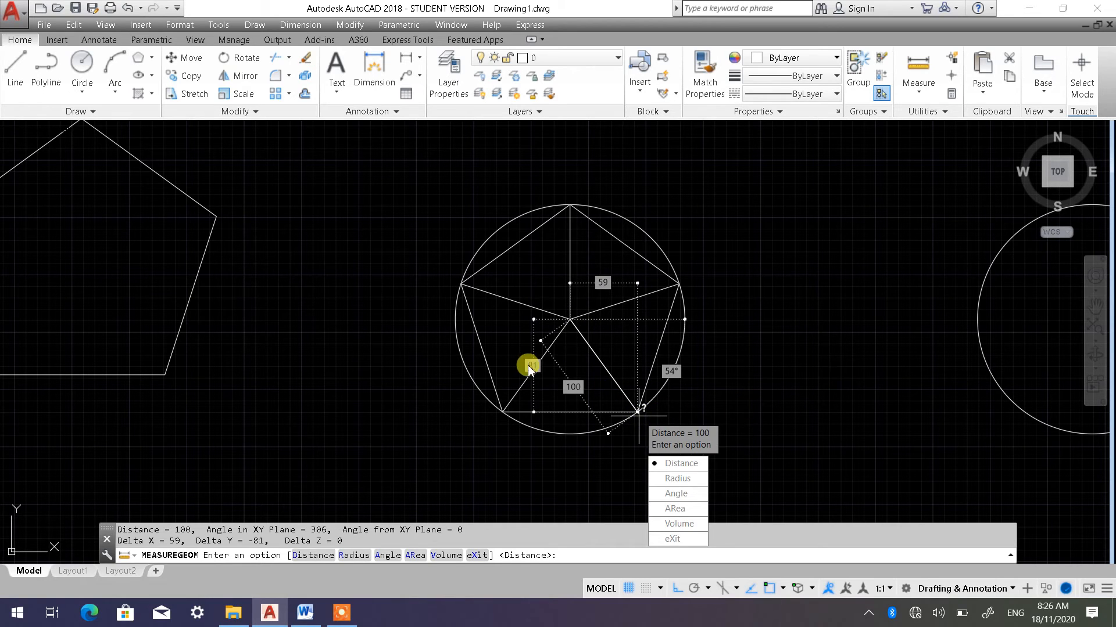
key(Return)
click(570, 319)
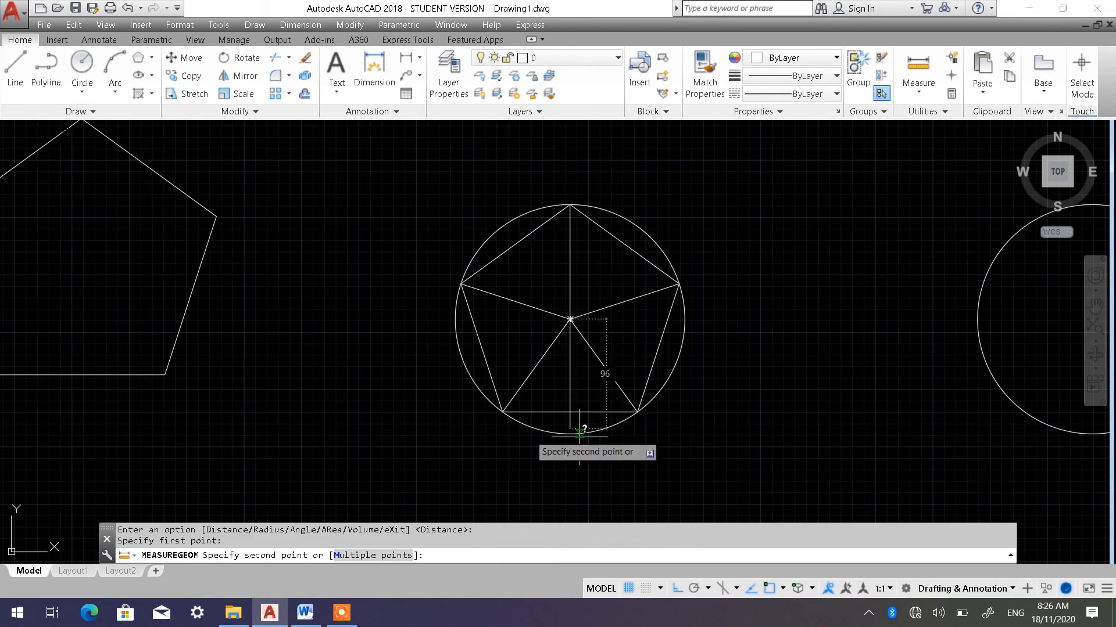
key(Escape)
key(Escape)
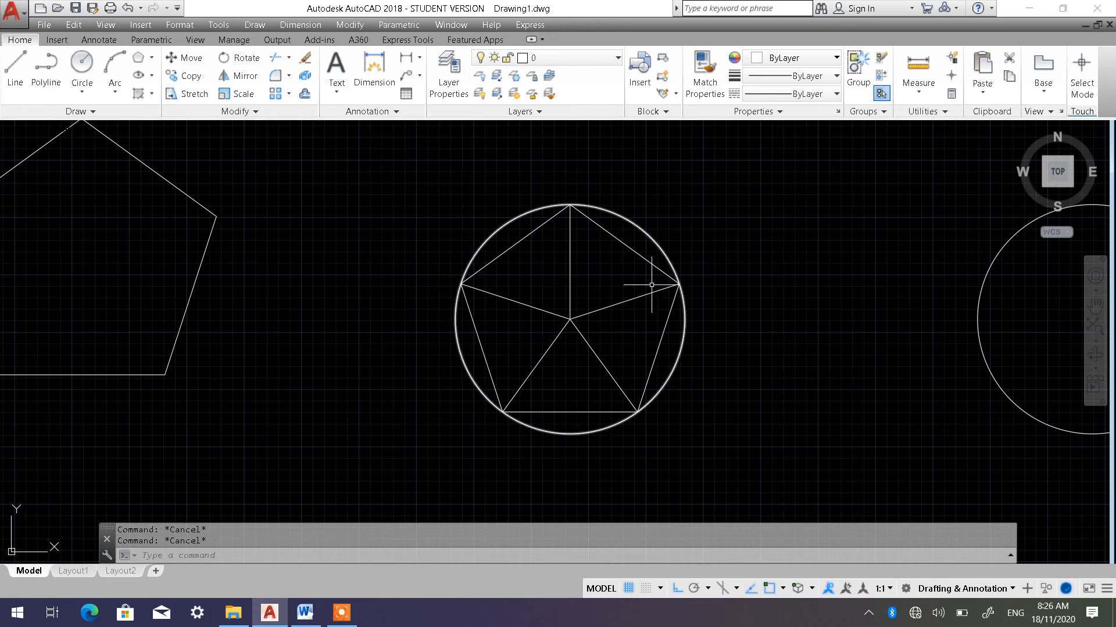
Move the empty right circle horizontally to the left, closer to the circle containing the inscribed pentagon.
scroll(797, 321, down, 4)
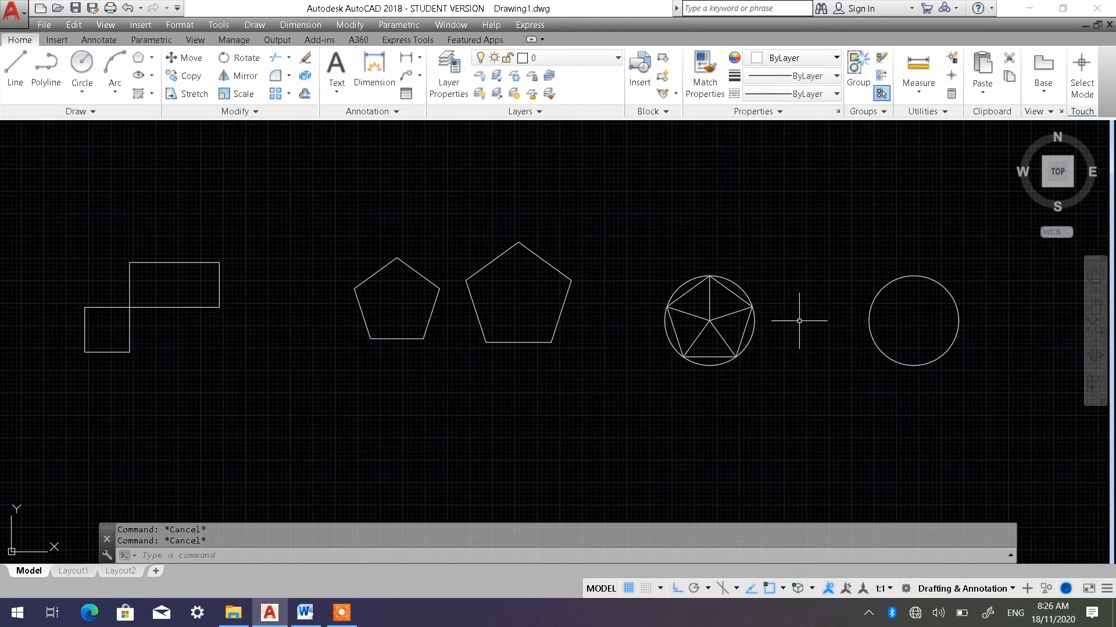
middle_drag(797, 321, 538, 368)
scroll(622, 374, up, 2)
middle_drag(467, 383, 504, 400)
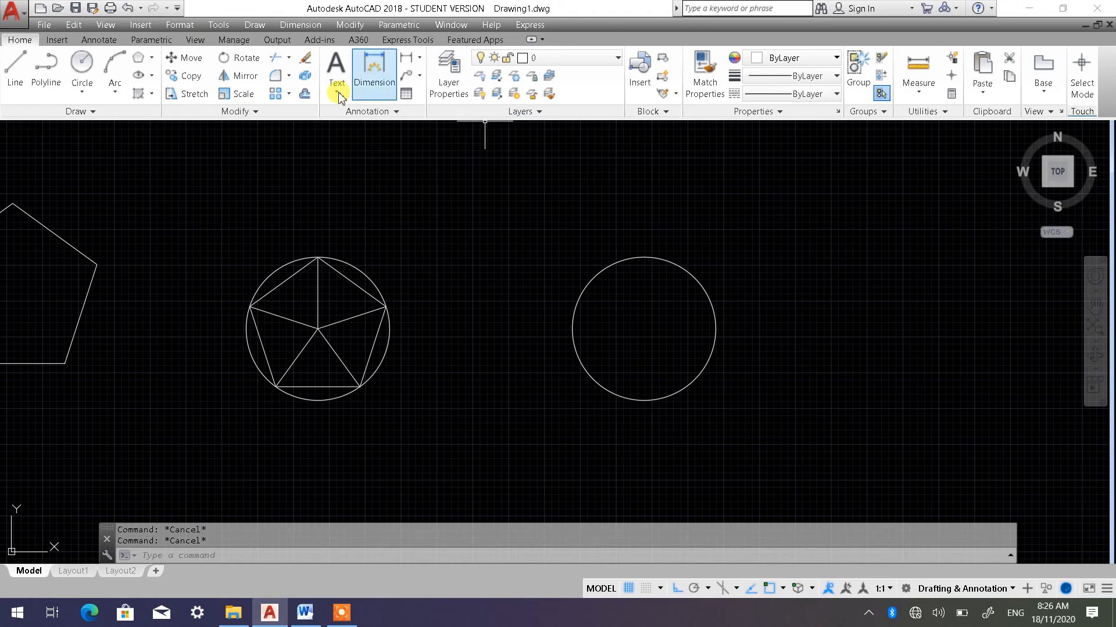
click(185, 59)
click(677, 410)
click(667, 378)
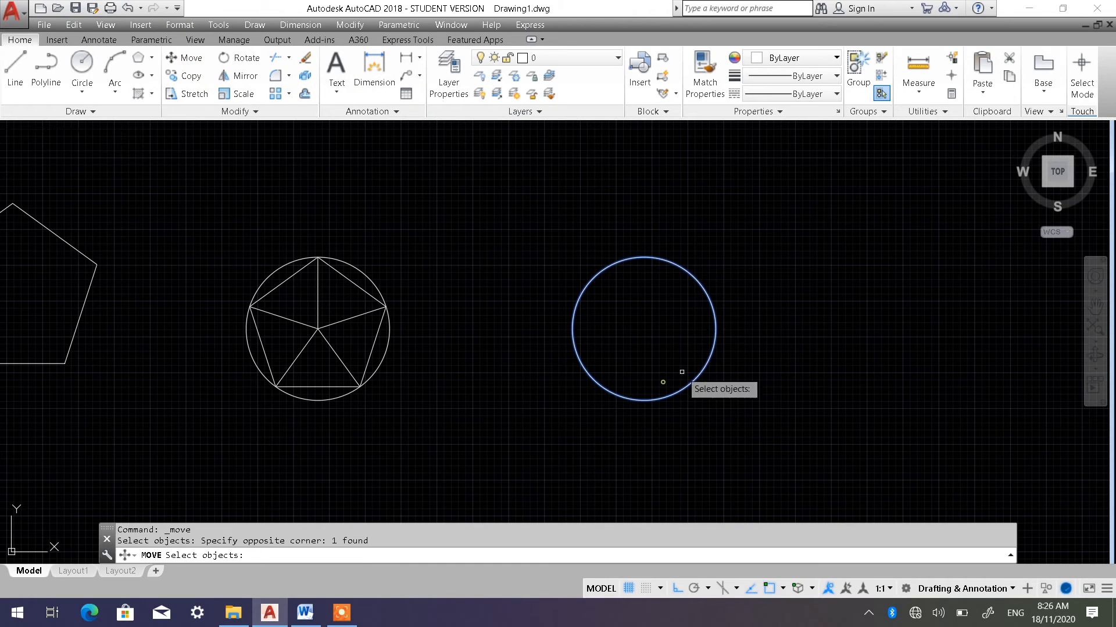
key(Return)
click(657, 179)
click(572, 179)
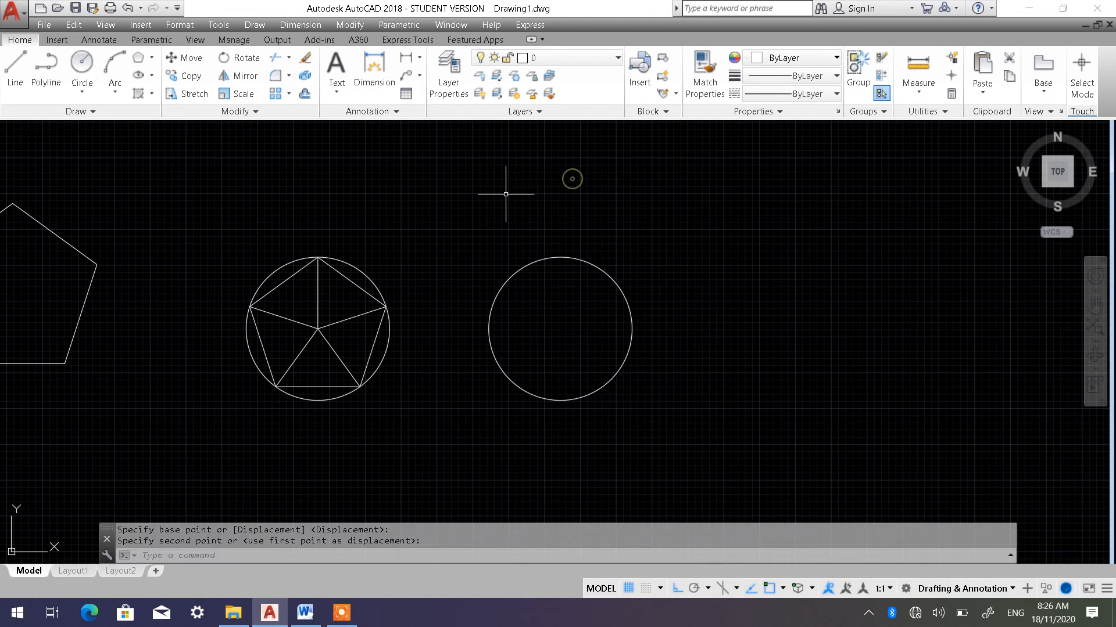
Draw a five-sided polygon circumscribed about the empty right circle, centered on the circle's center, with a radius of 100 and Ortho on.
click(152, 58)
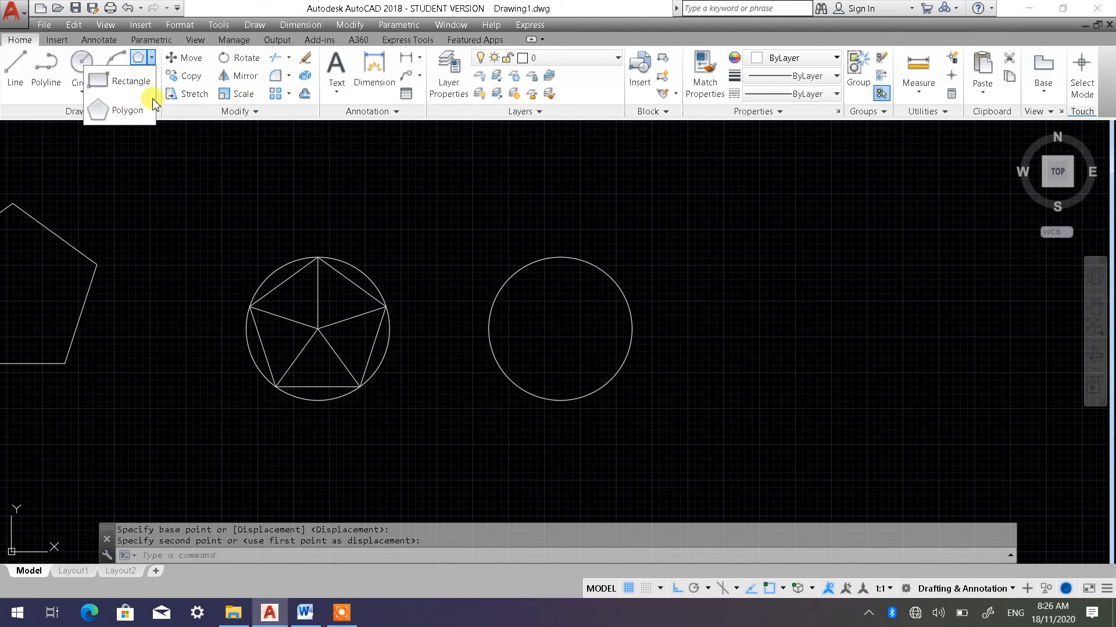
click(139, 109)
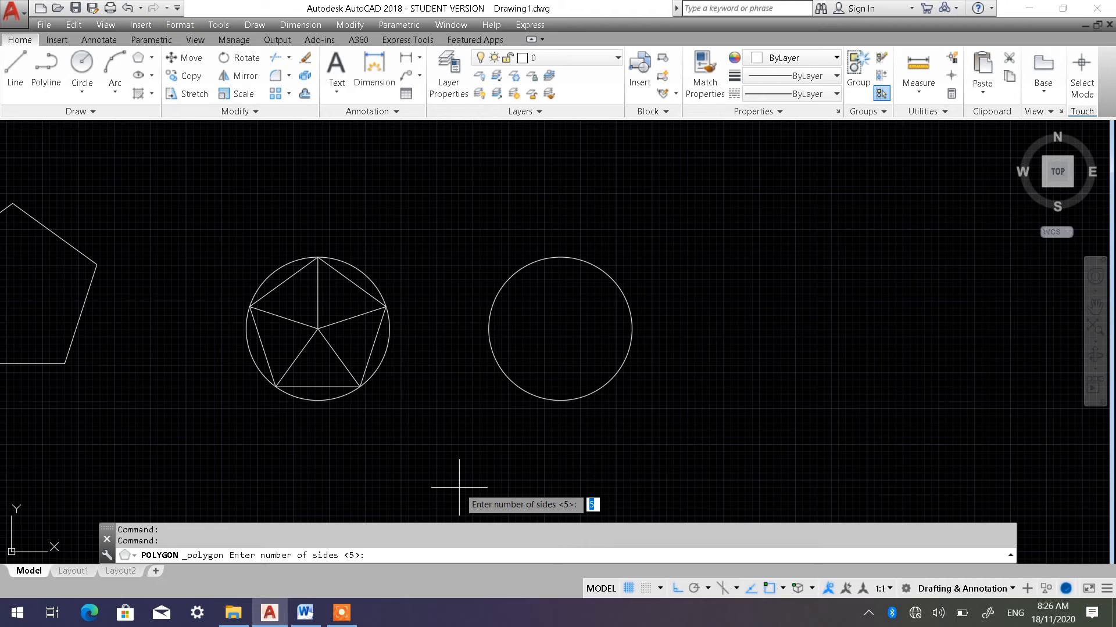
text(5)
key(Return)
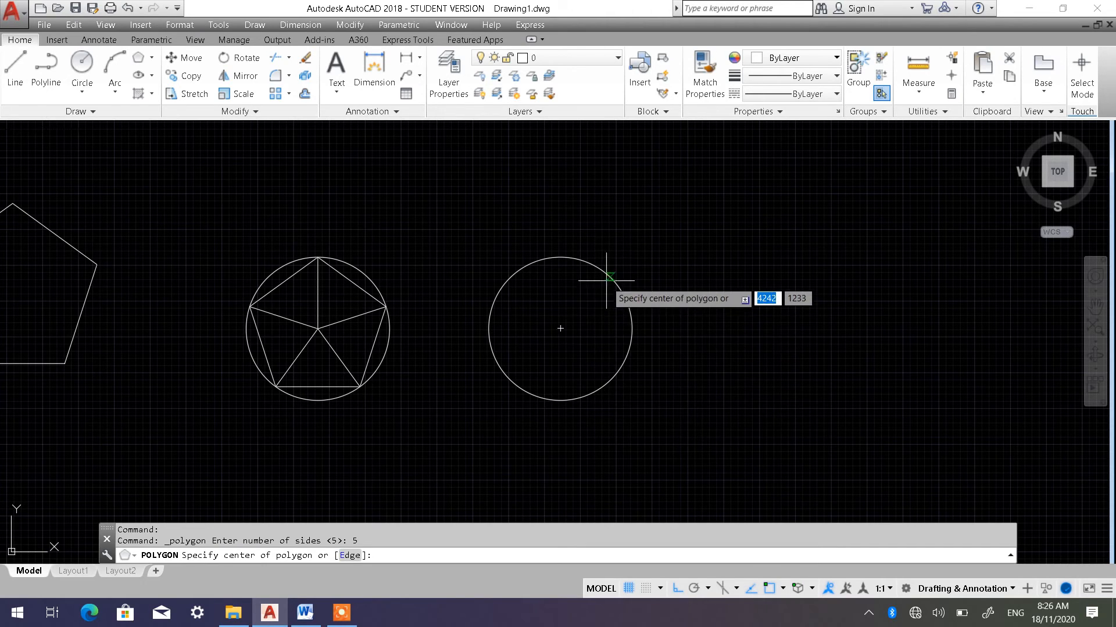
click(559, 328)
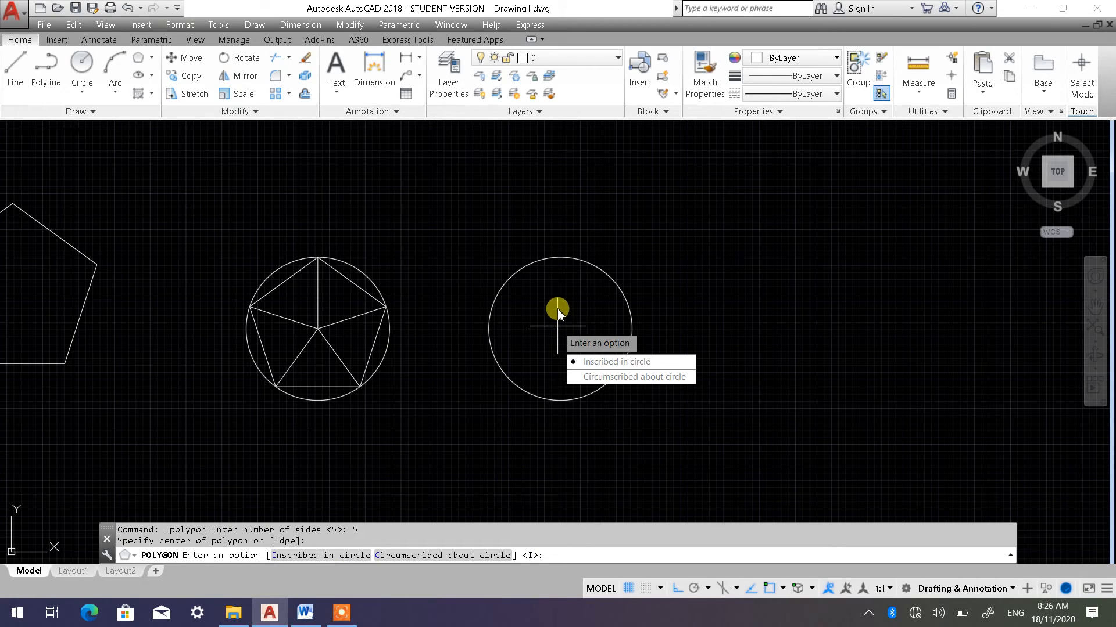
click(423, 555)
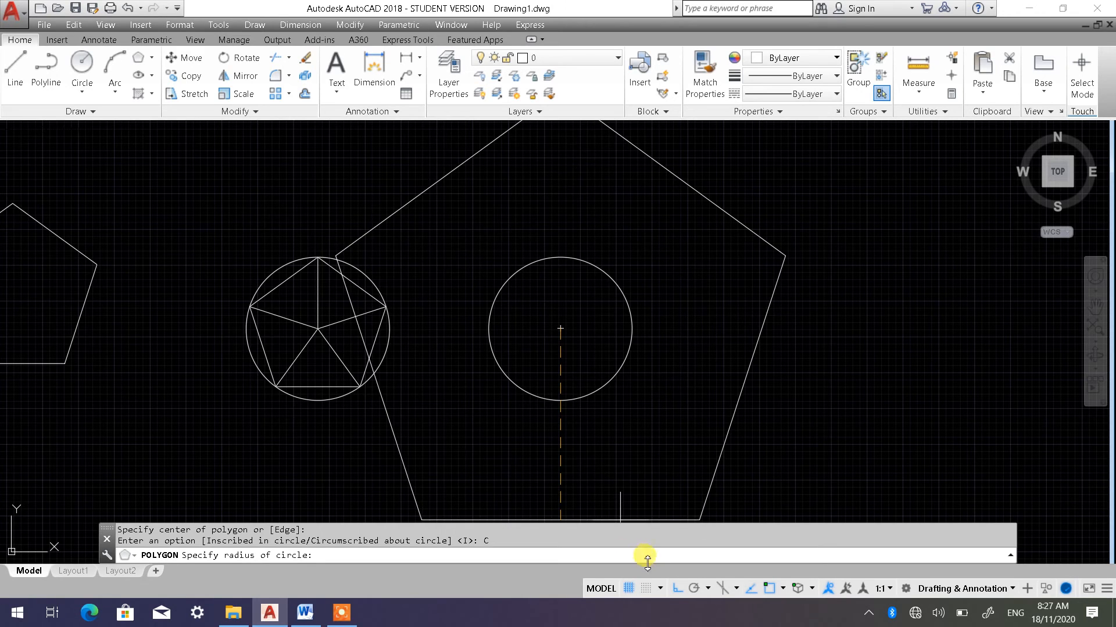
click(676, 589)
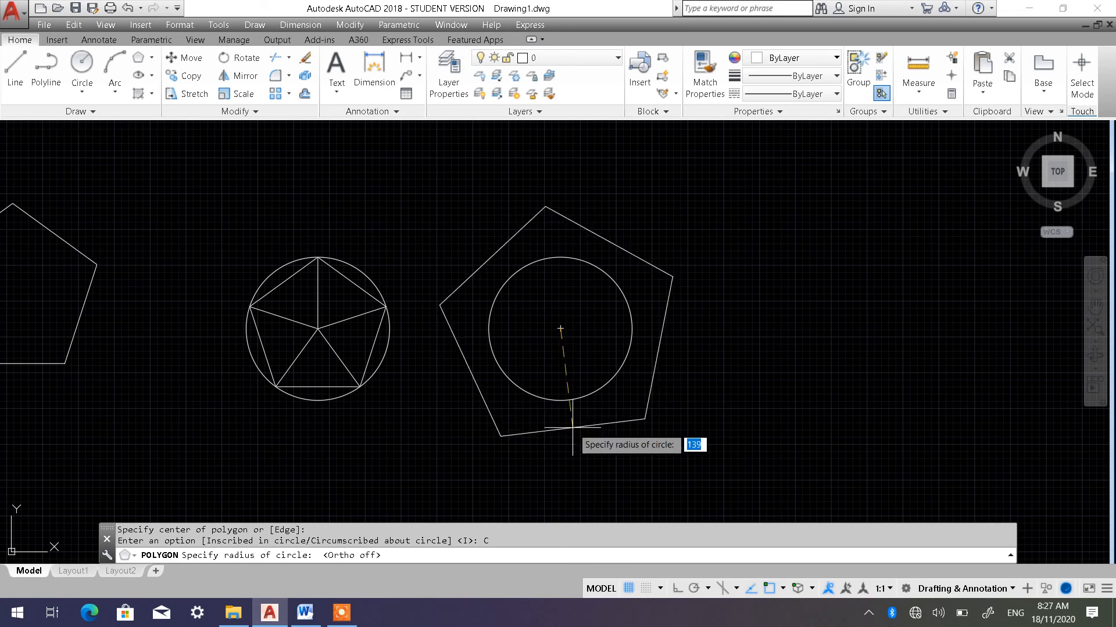
click(677, 590)
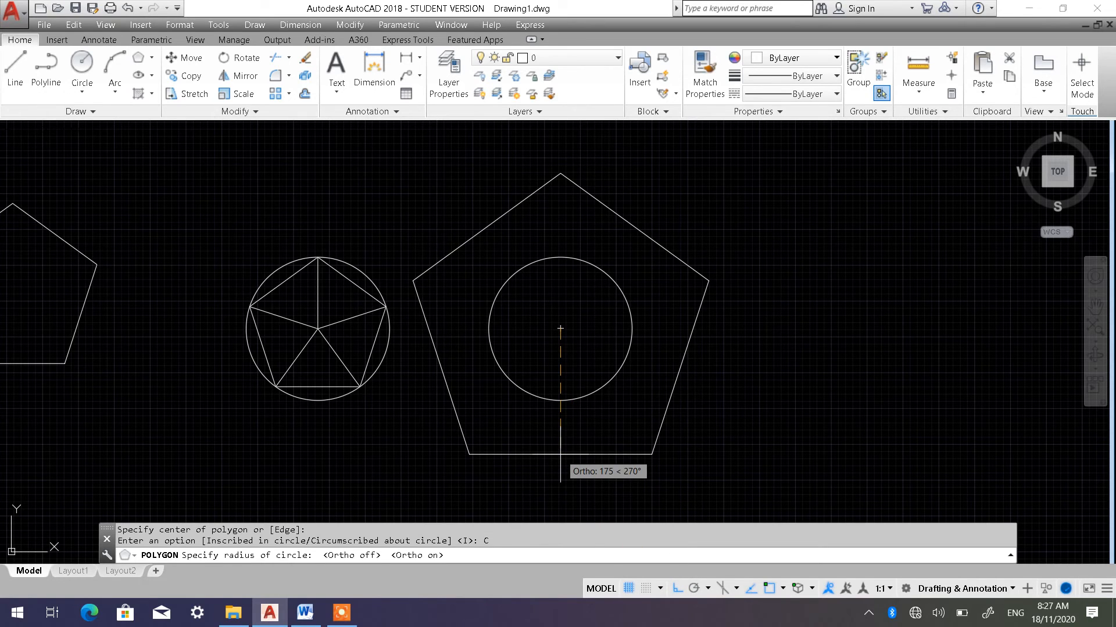
text(10)
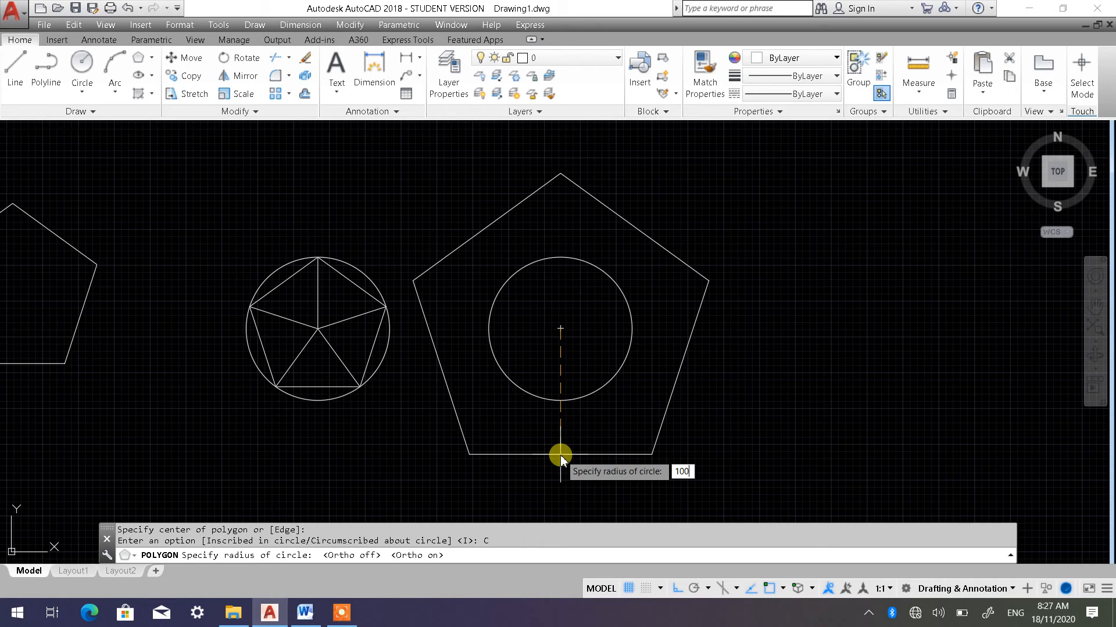
text(0)
key(Return)
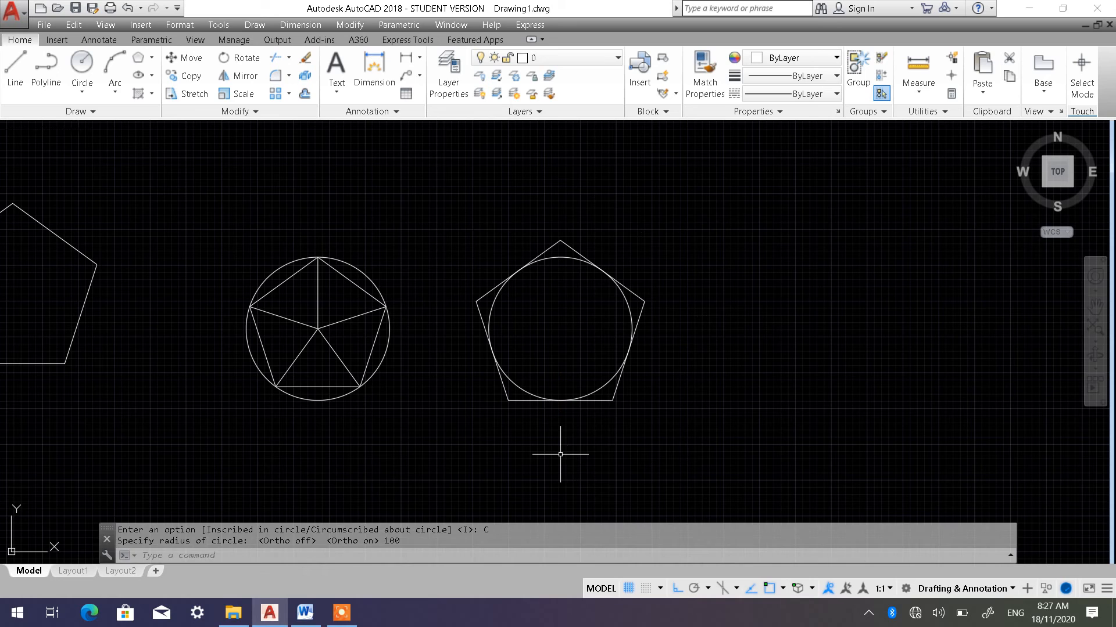
Draw a line from the right circle's center straight down to the midpoint of the circumscribed pentagon's bottom side.
scroll(455, 374, up, 2)
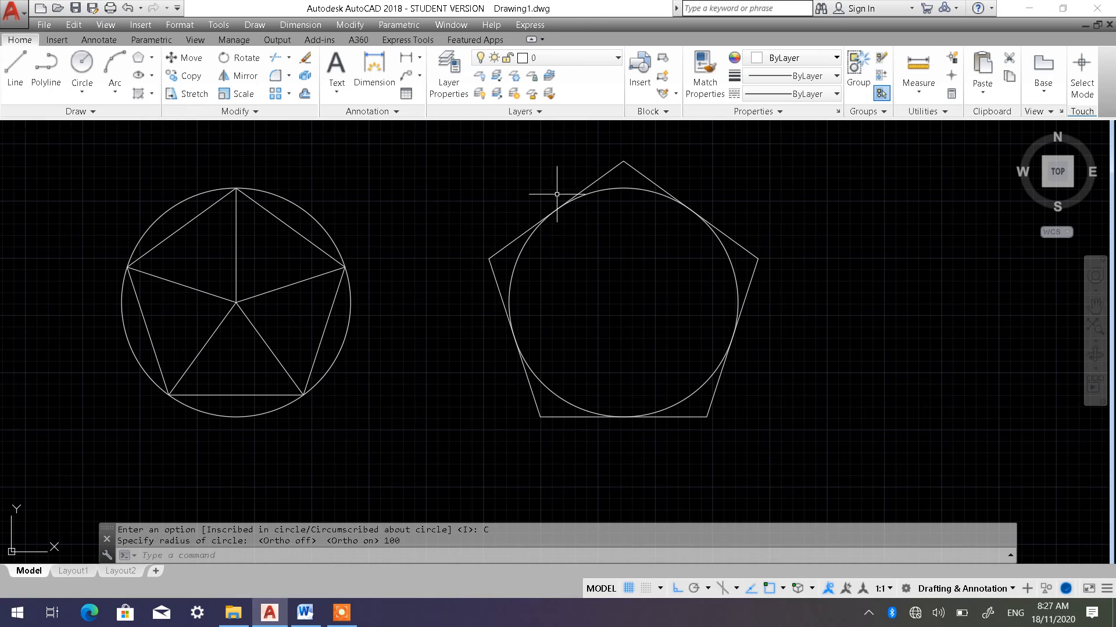
click(15, 71)
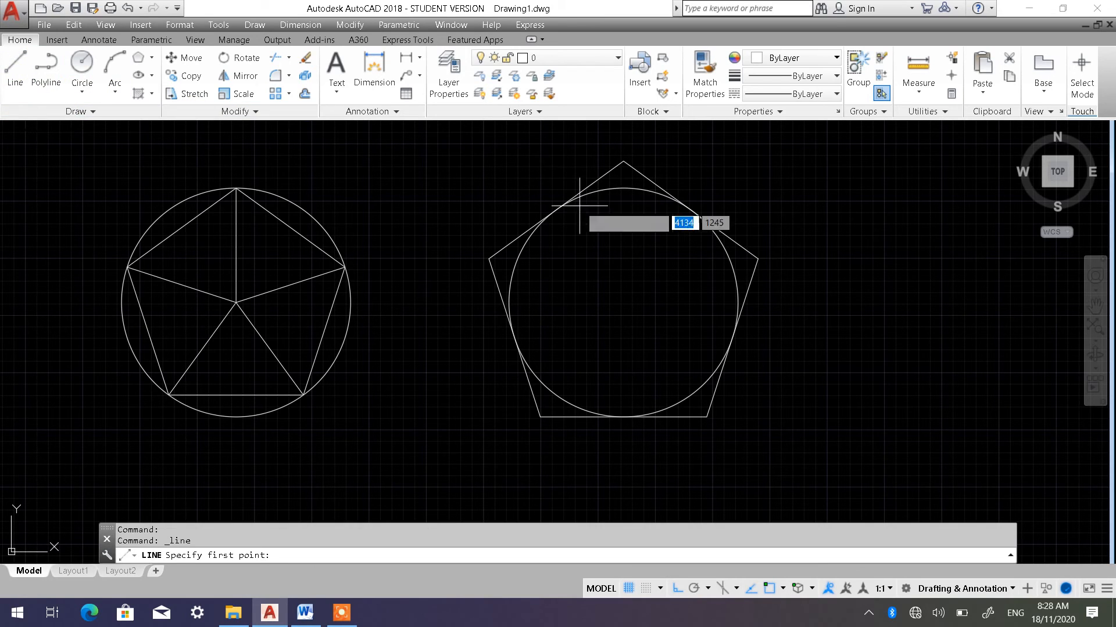
click(625, 301)
text(4)
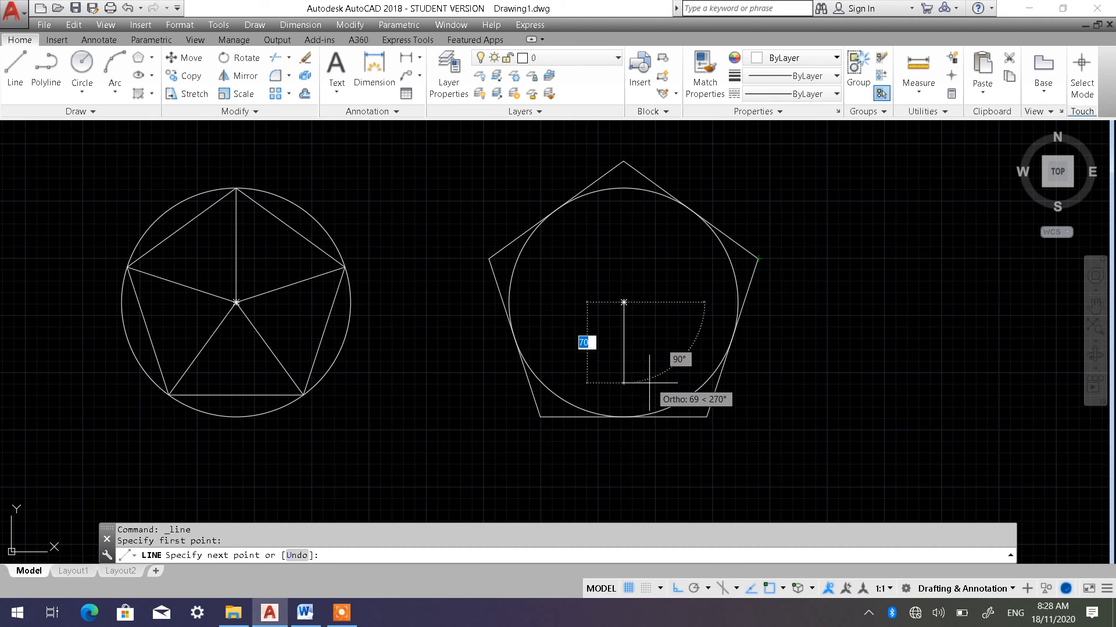
click(622, 416)
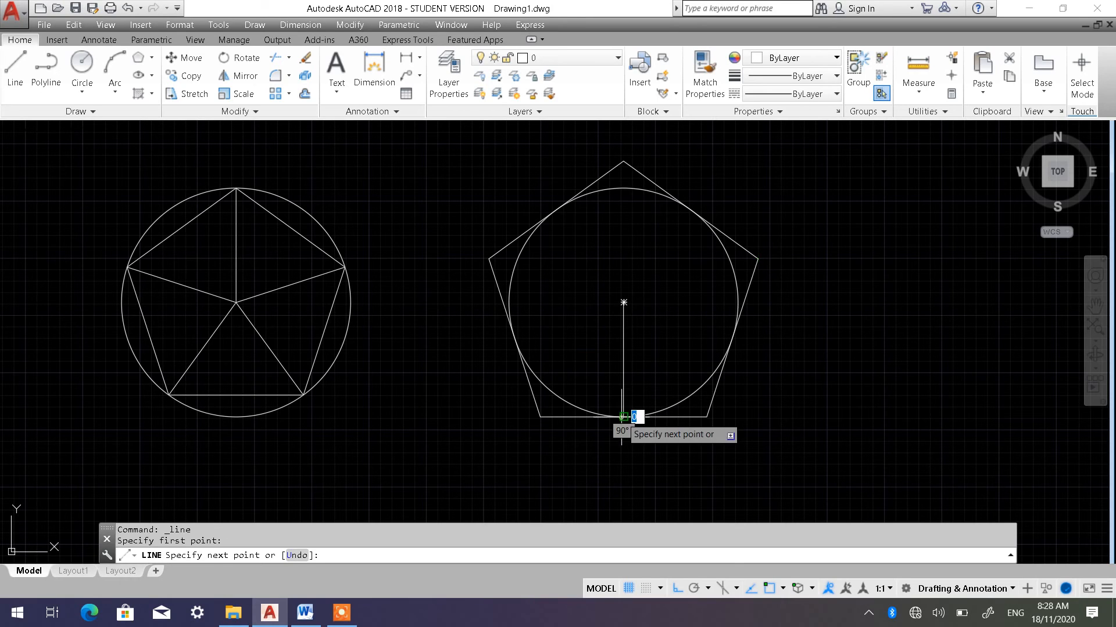
right_click(622, 417)
click(670, 430)
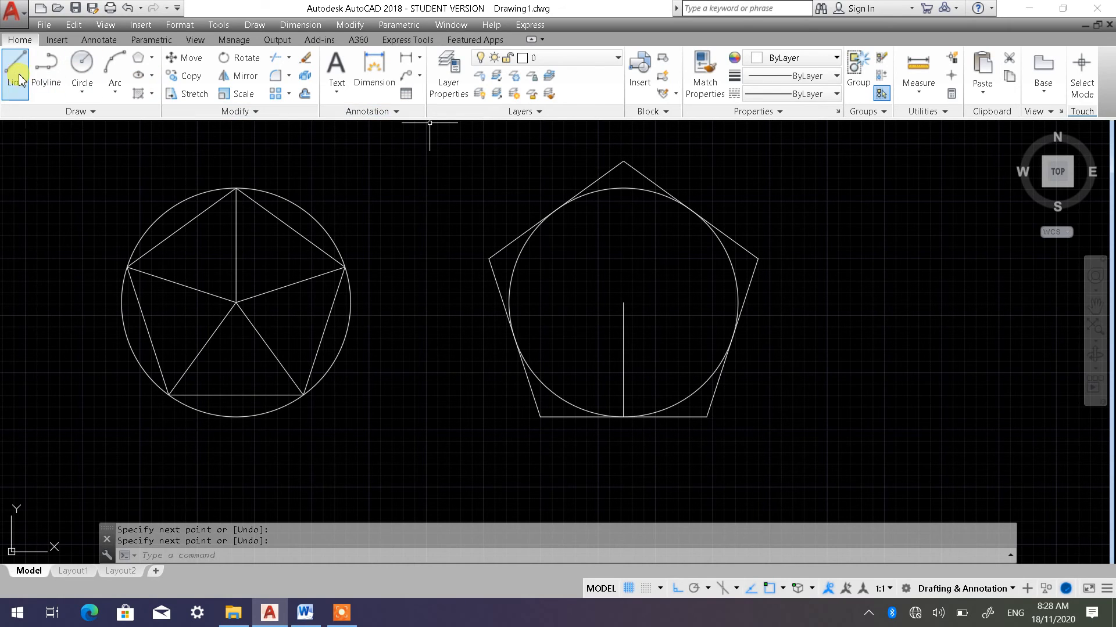
Measure the distance from the right circle's center to the midpoint of the circumscribed pentagon's bottom side.
click(916, 87)
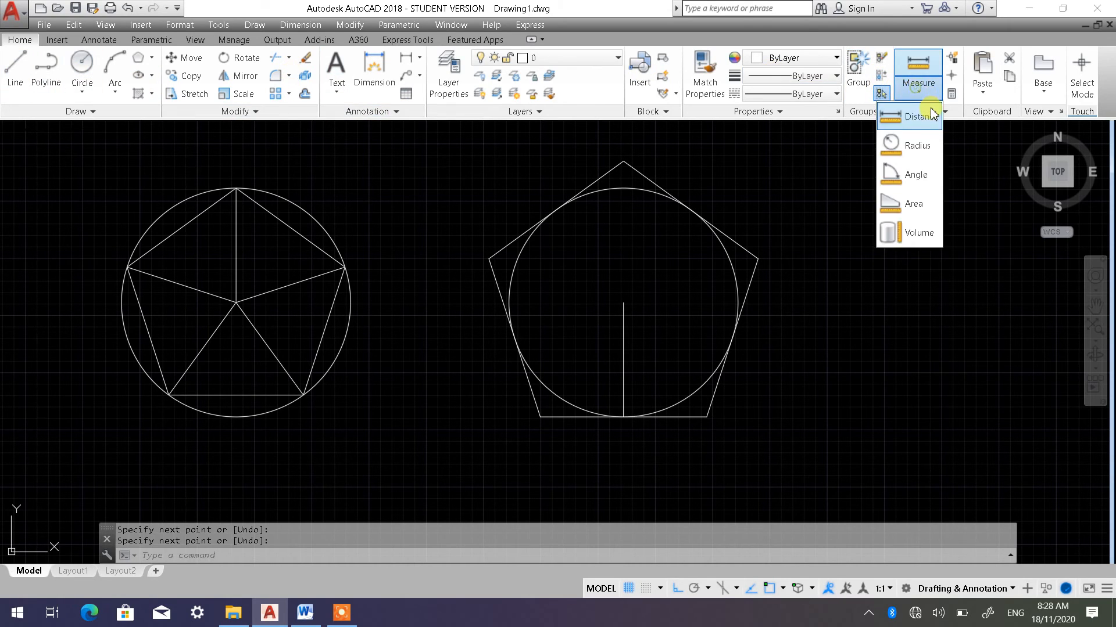
click(916, 116)
click(624, 302)
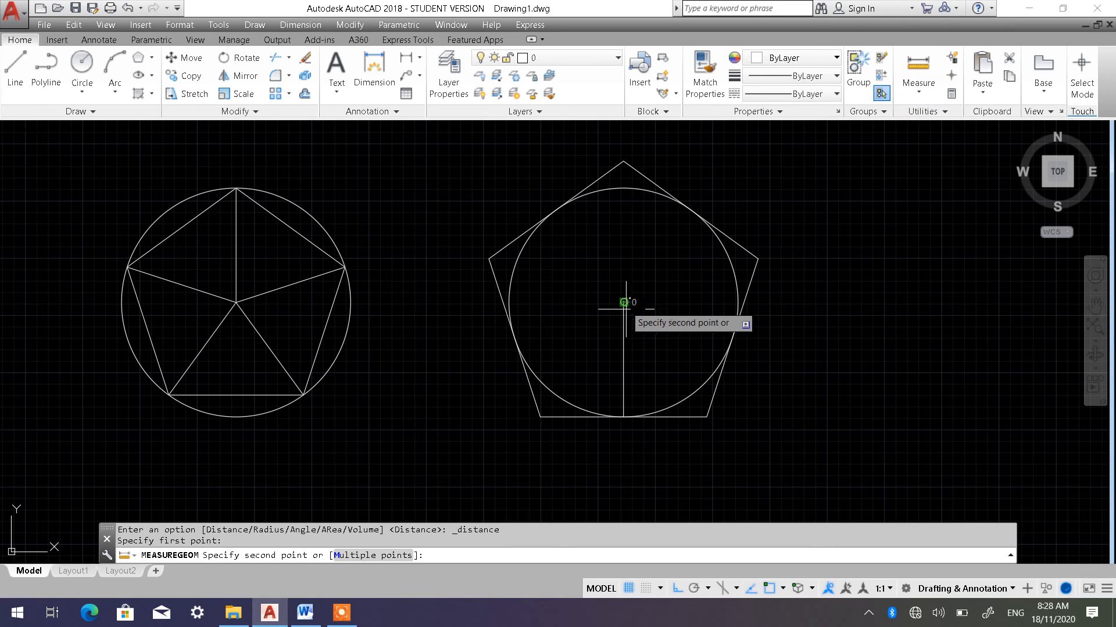
click(625, 417)
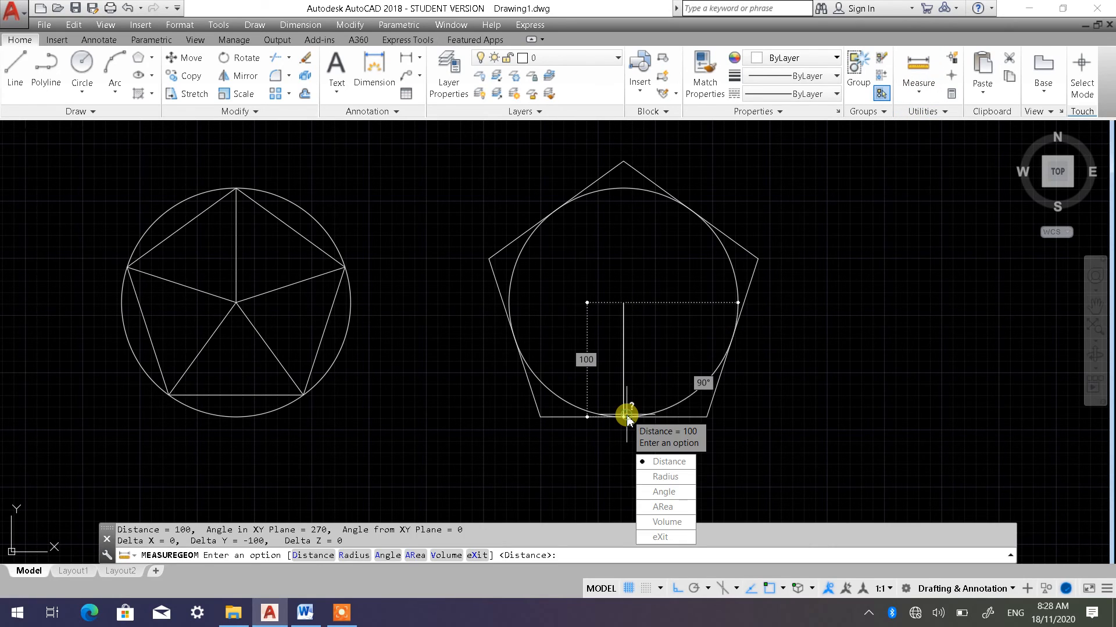
key(Escape)
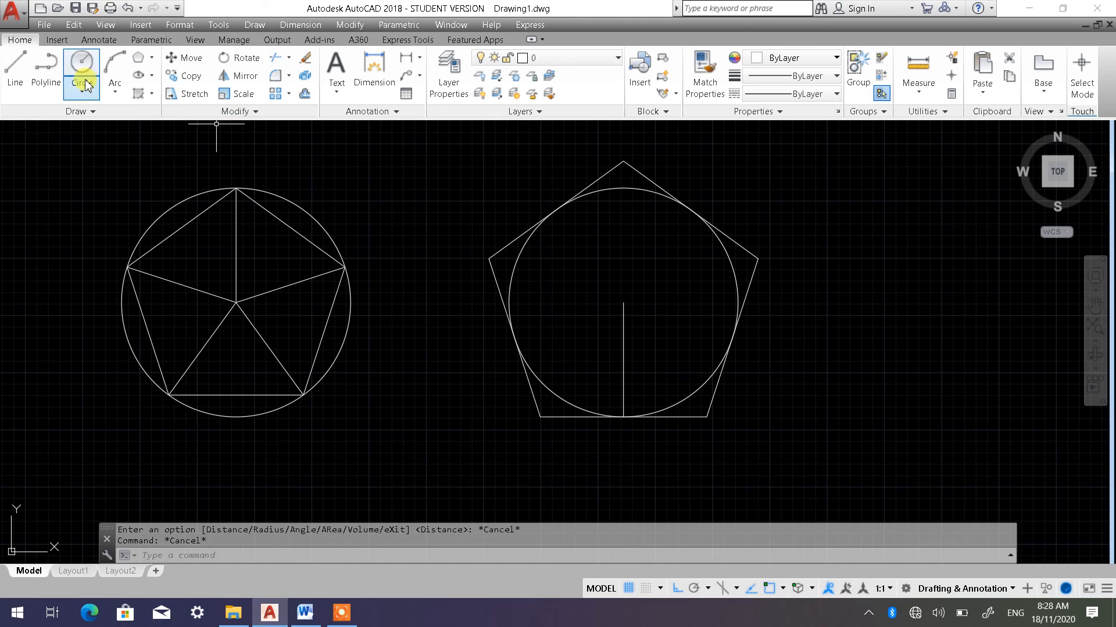
click(15, 70)
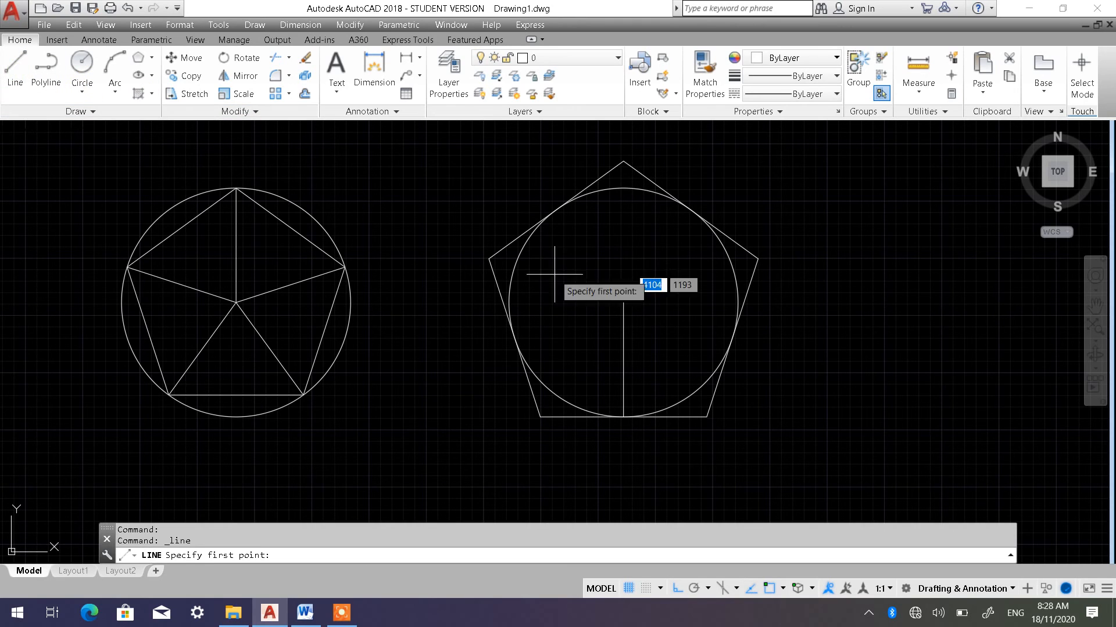
click(624, 302)
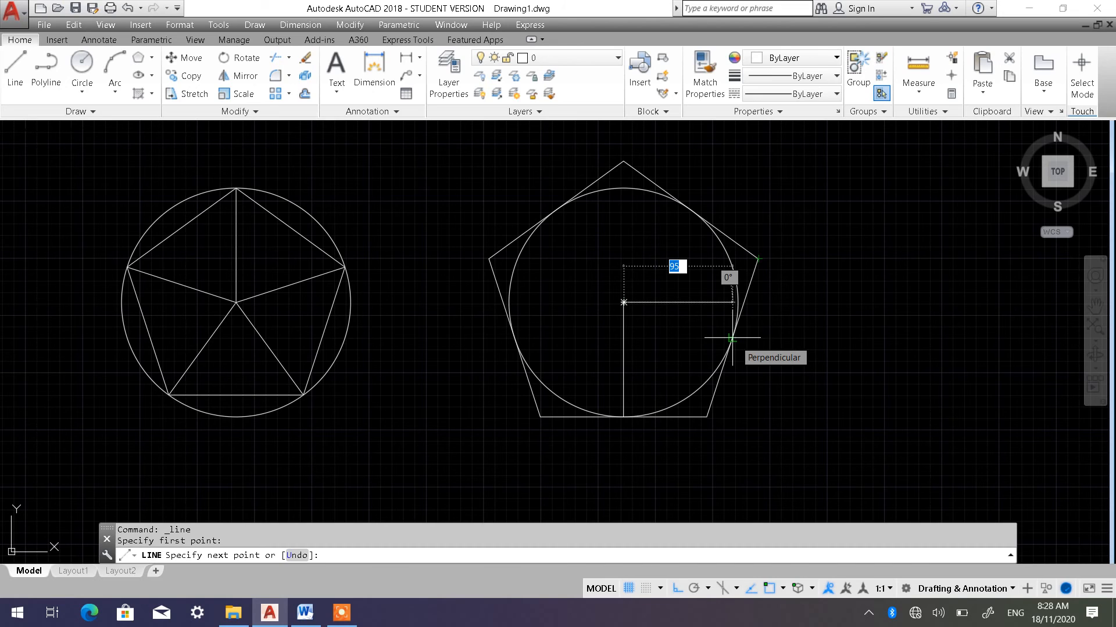
key(Escape)
key(Escape)
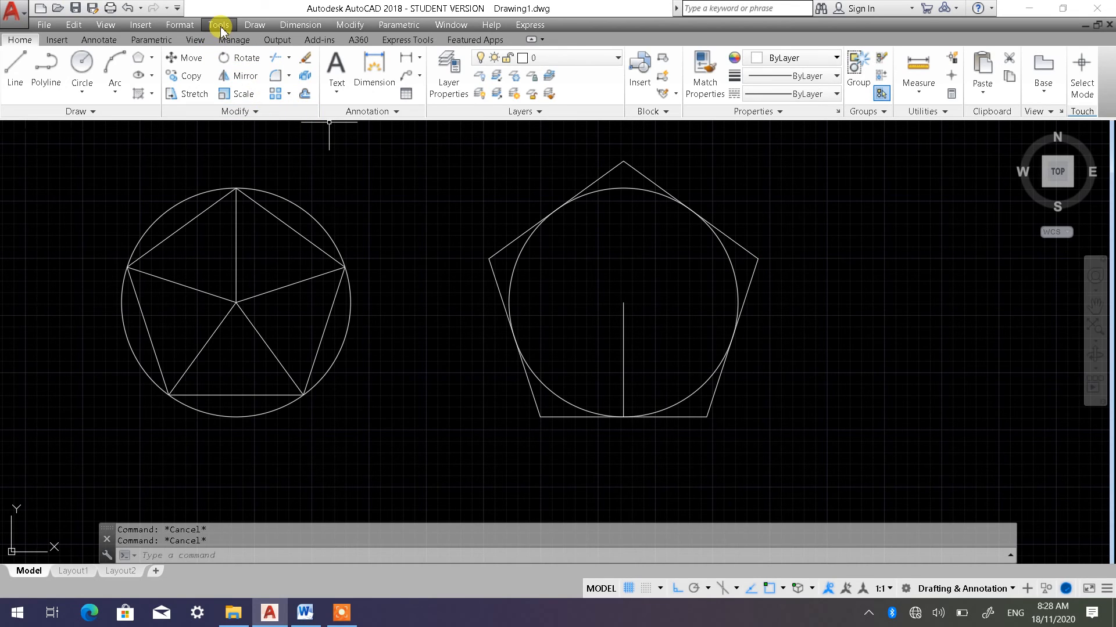
Check which object snap modes are enabled in the Drafting Settings, keeping them all on.
click(219, 26)
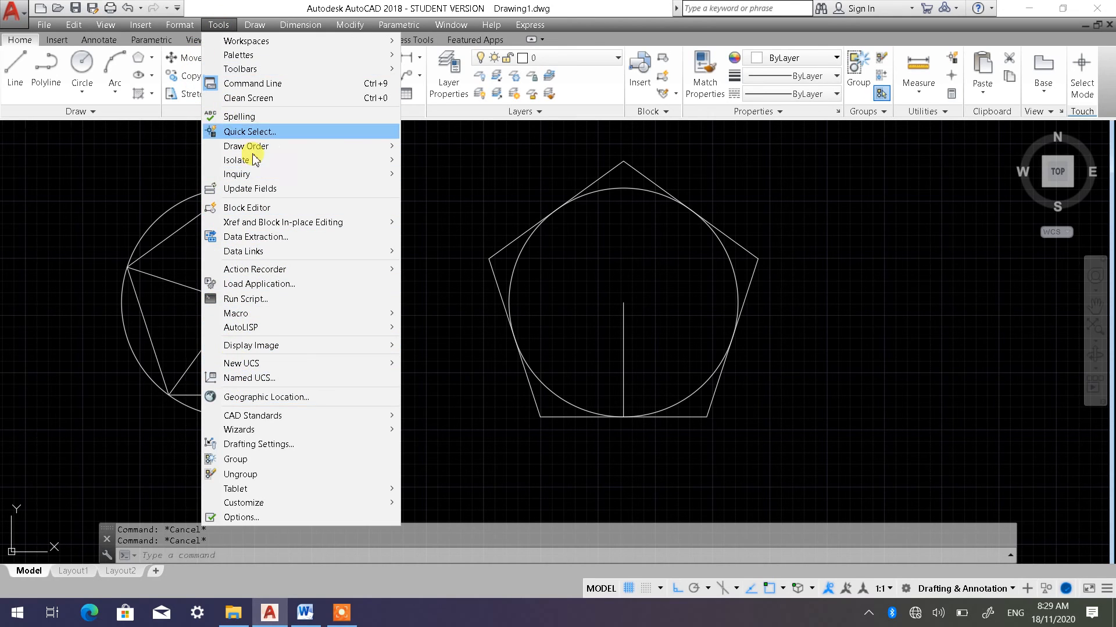
click(252, 445)
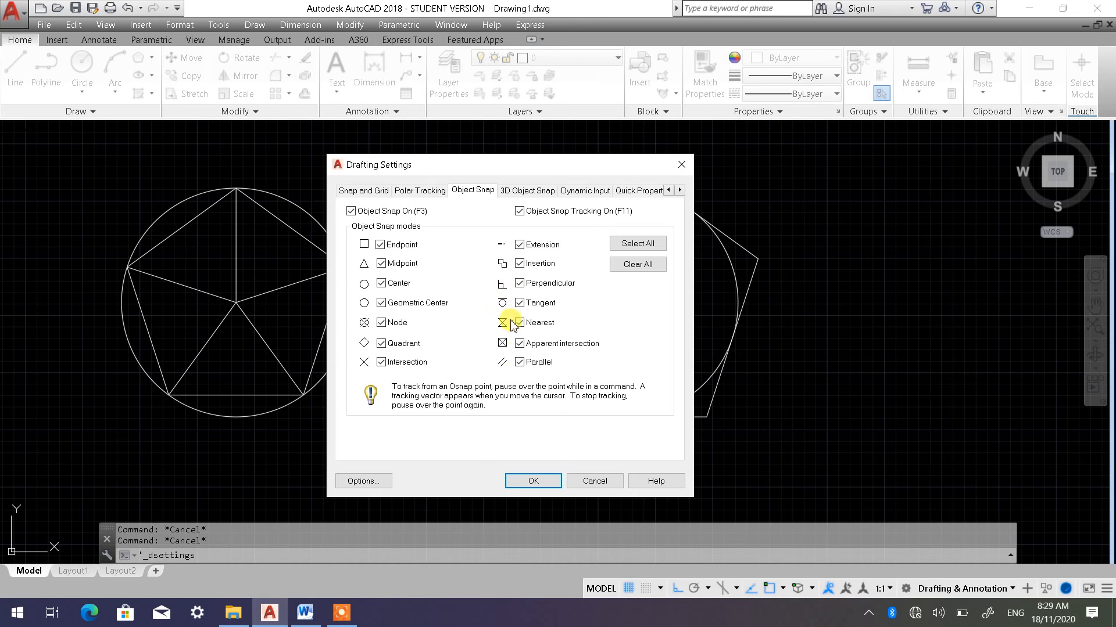
click(531, 481)
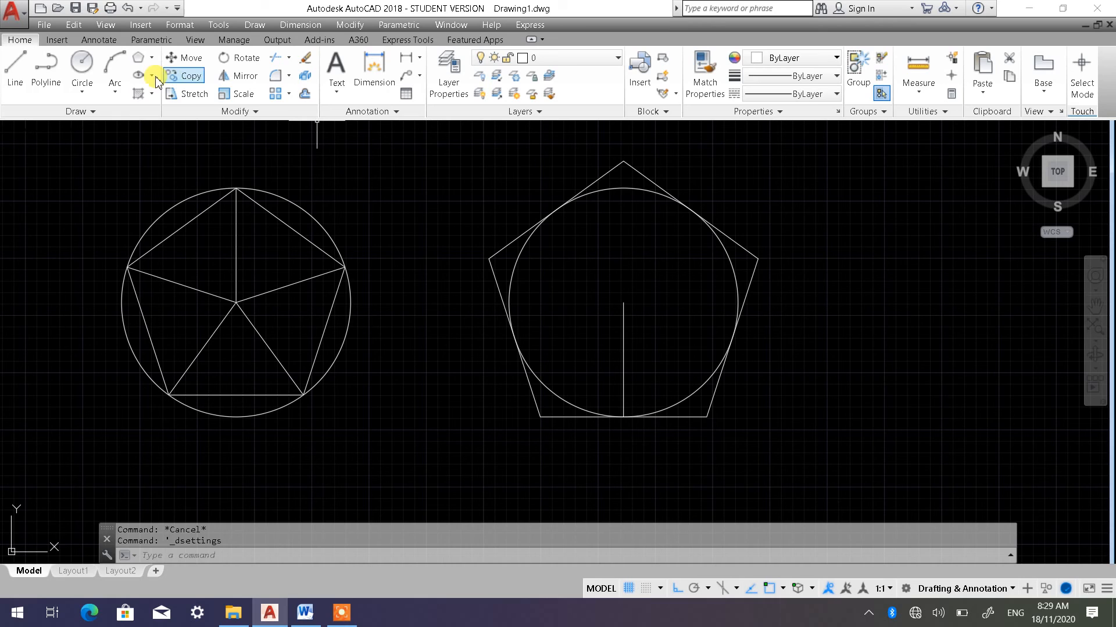
Draw a line from the right circle's center perpendicular to the circumscribed pentagon's lower-right side.
click(15, 68)
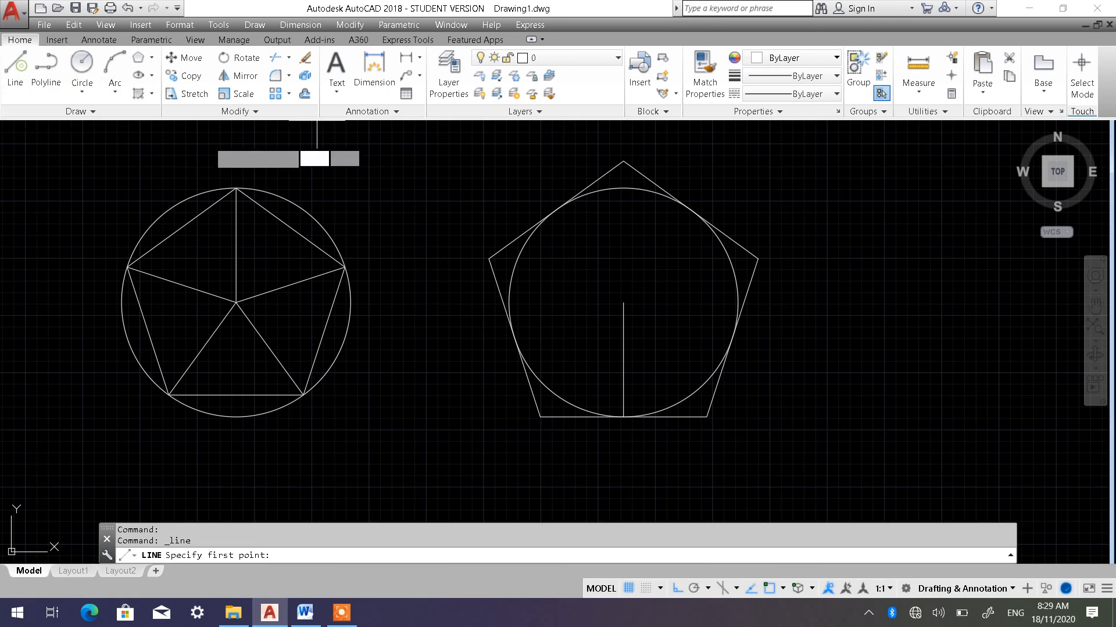
click(624, 303)
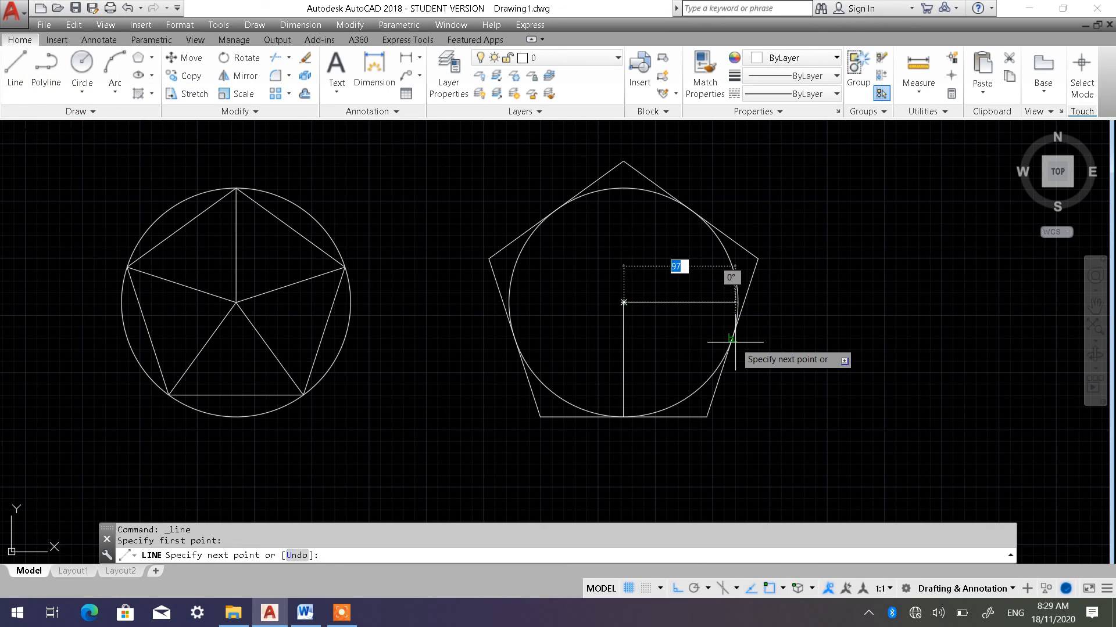
click(732, 338)
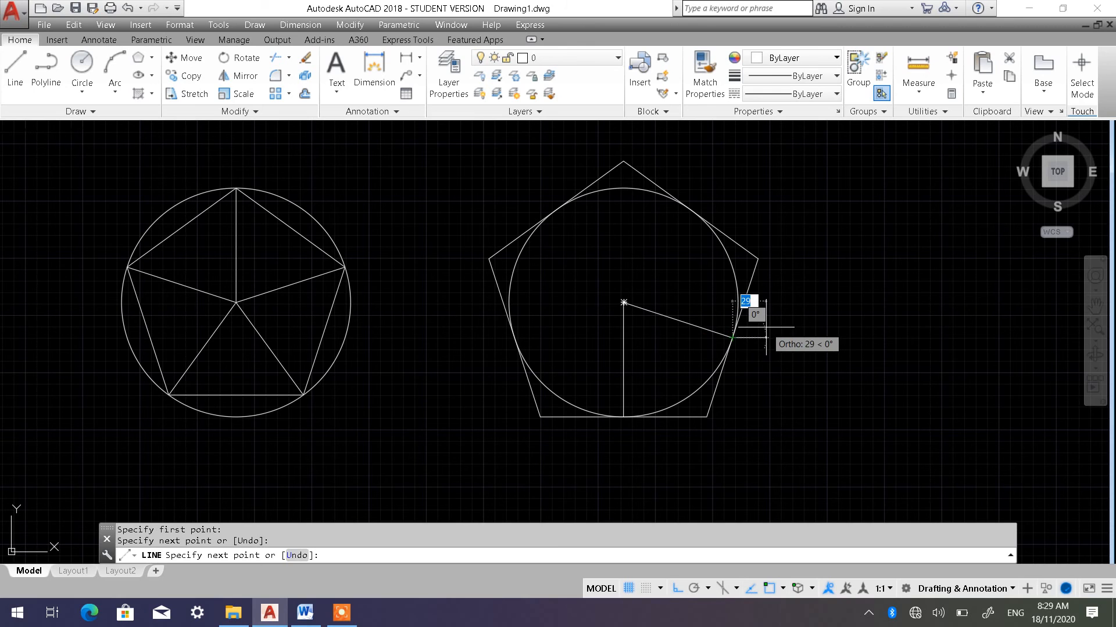
key(Escape)
Draw a line from the right circle's center to the circumscribed pentagon's upper-right side using a one-time Perpendicular snap.
click(15, 69)
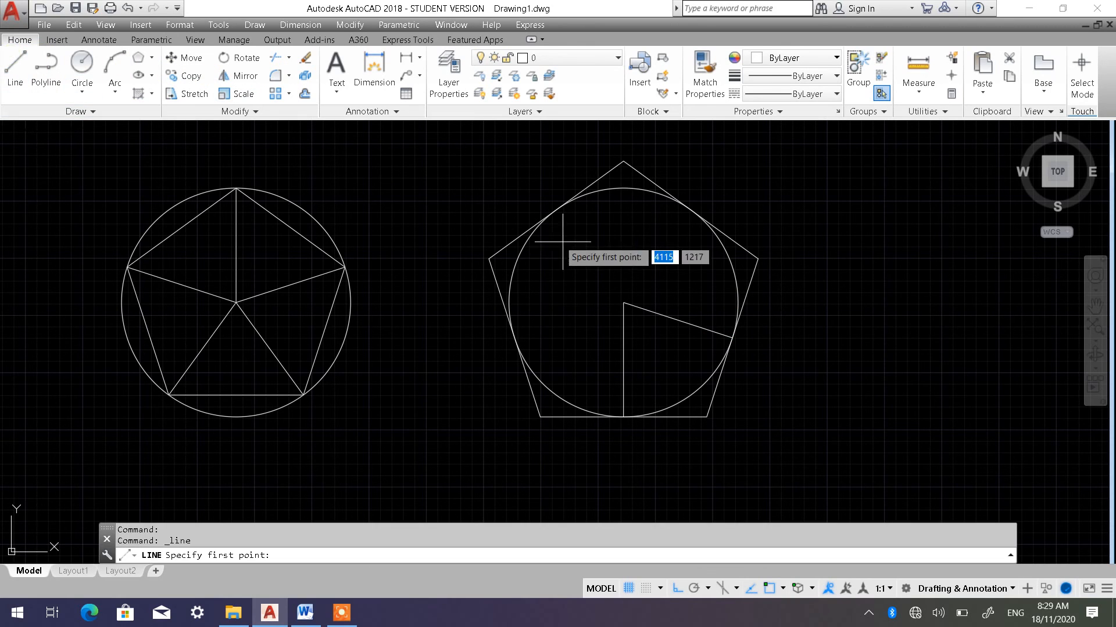
click(624, 303)
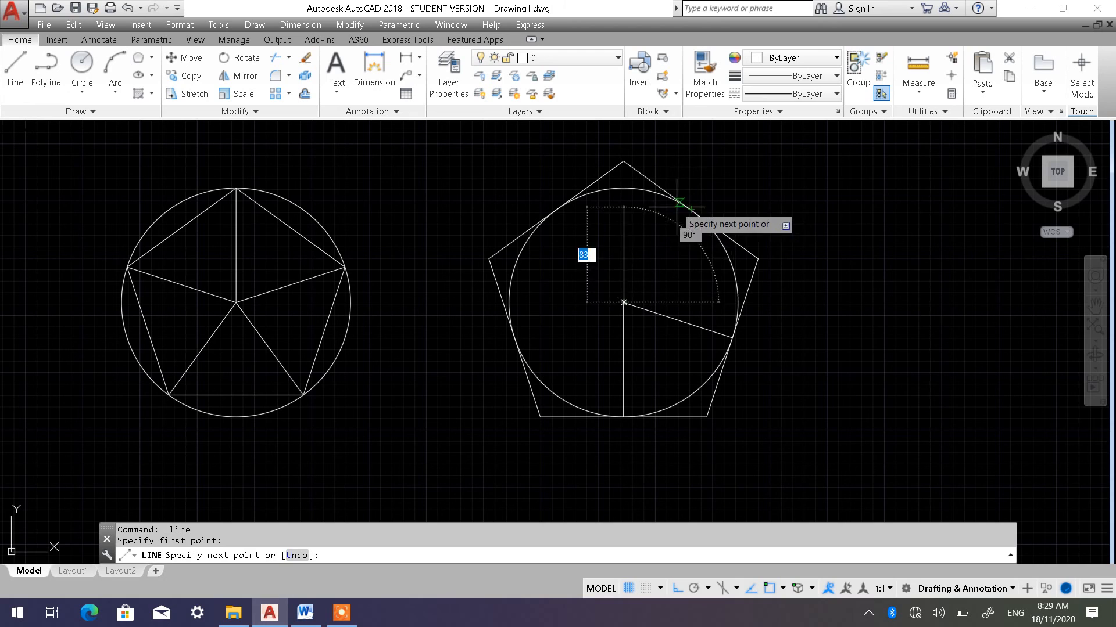
shift+right_click(796, 216)
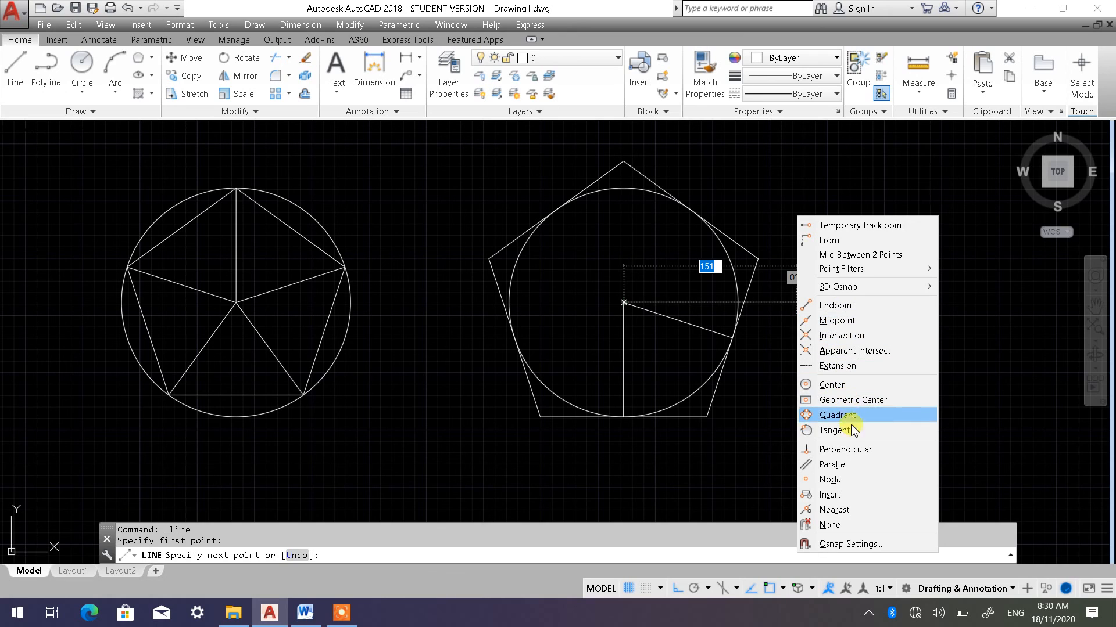
click(851, 448)
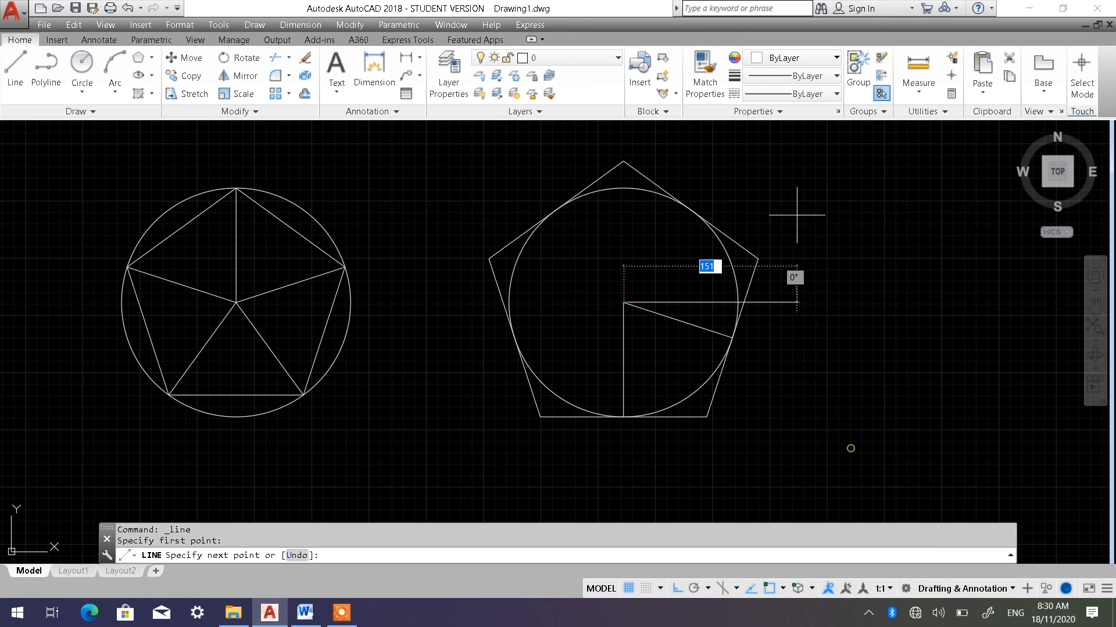
click(690, 210)
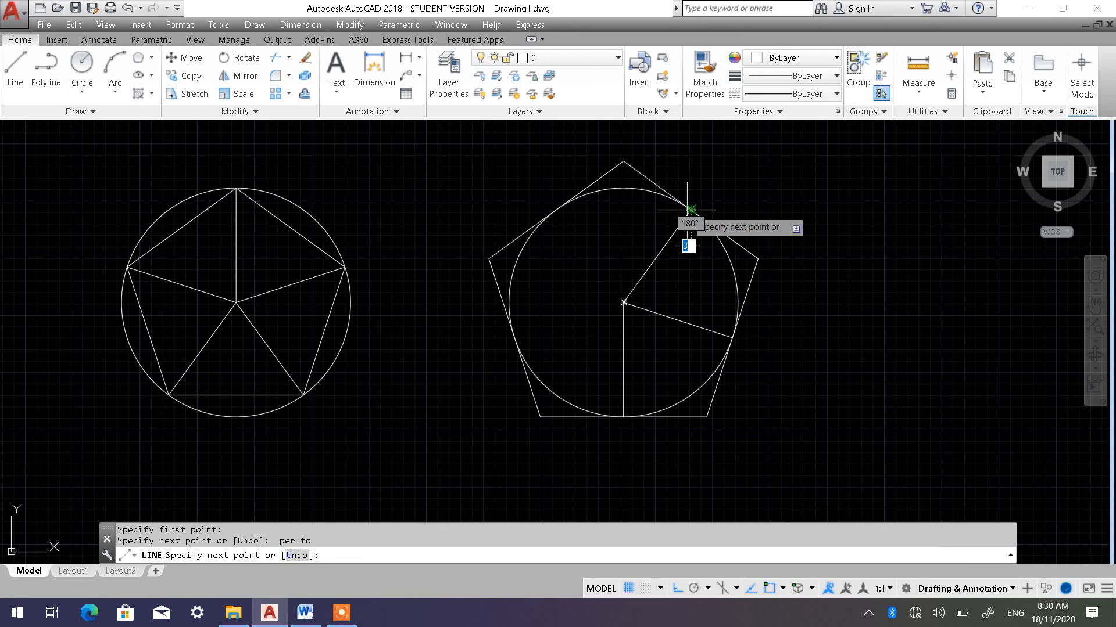
key(Escape)
Draw a line from the right circle's center to the circumscribed pentagon's upper-left side using a one-time Perpendicular snap.
click(16, 69)
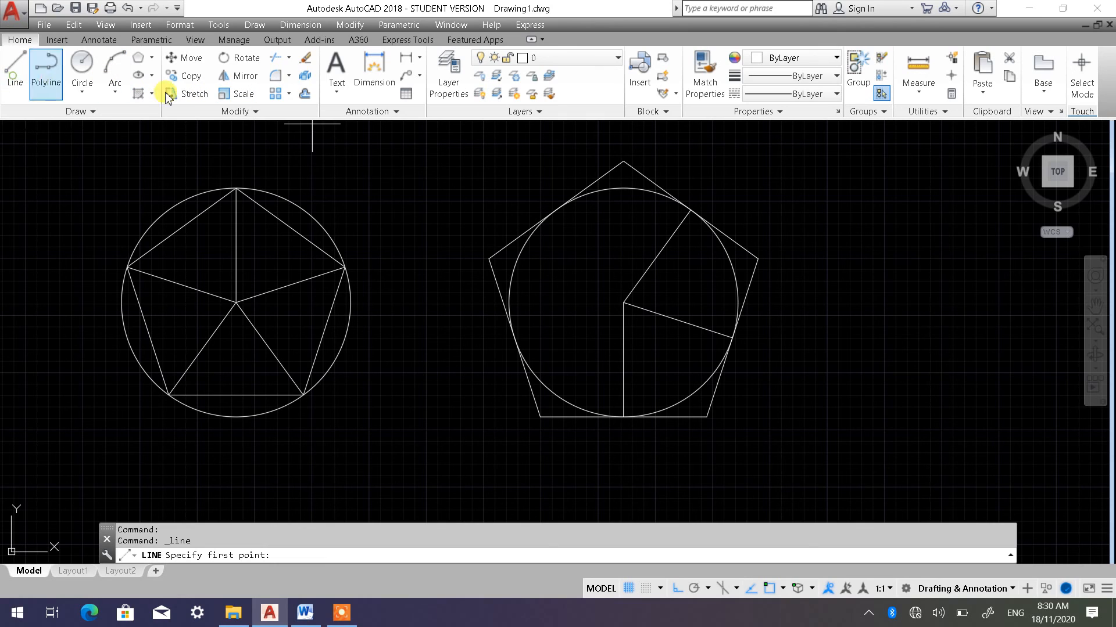
click(623, 302)
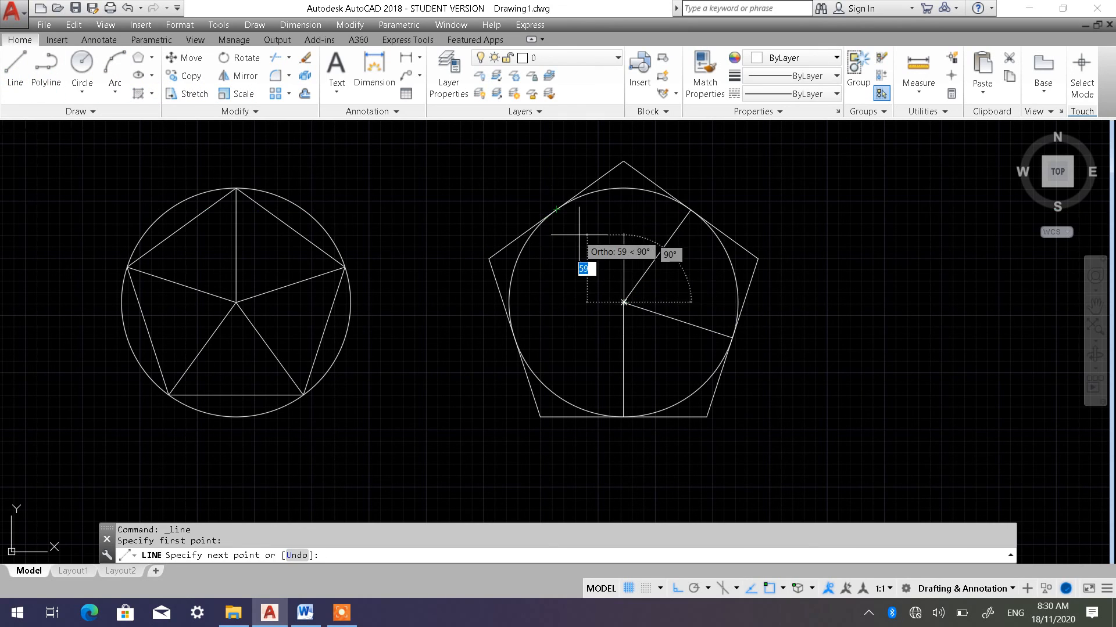
shift+right_click(579, 235)
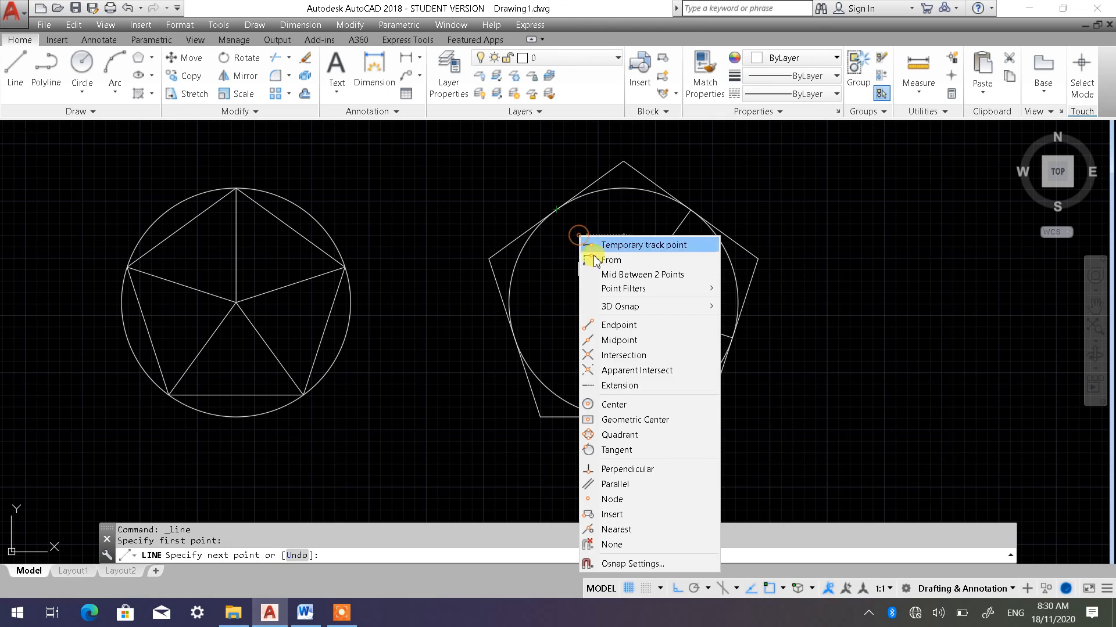
click(614, 469)
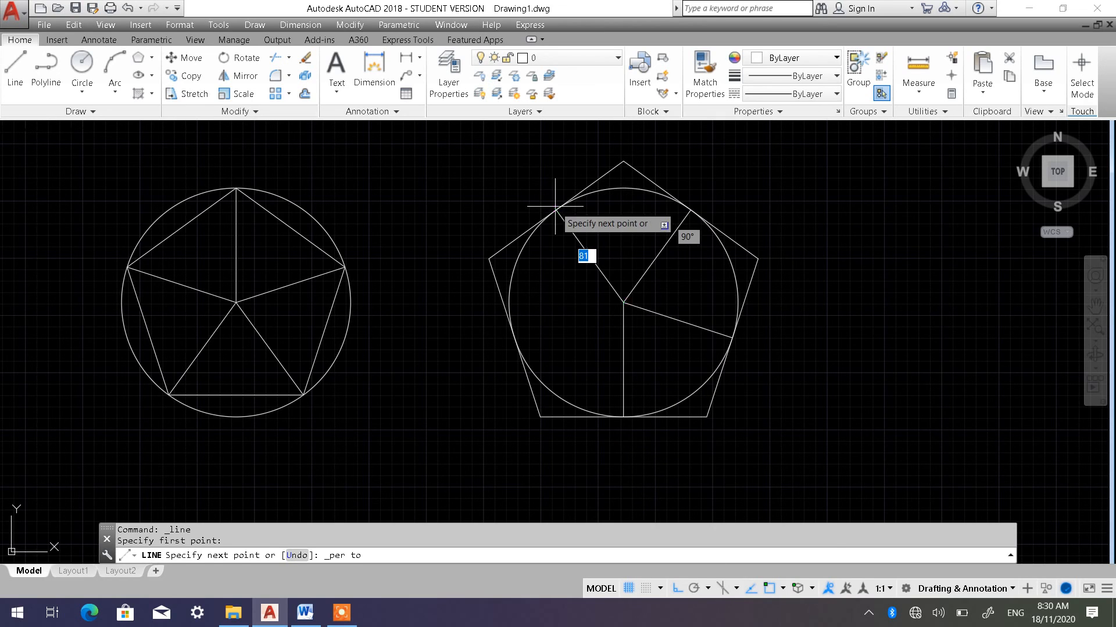
click(556, 210)
key(Escape)
key(Escape)
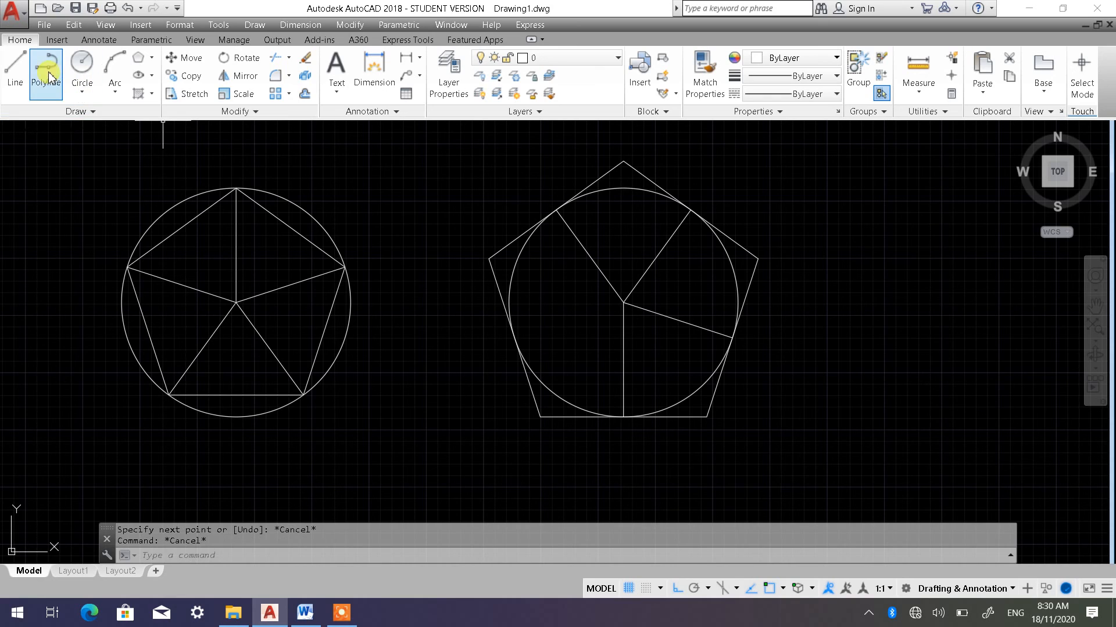
Draw a line from the right circle's center perpendicular to the circumscribed pentagon's lower-left side, completing the five center-to-side lines.
click(22, 78)
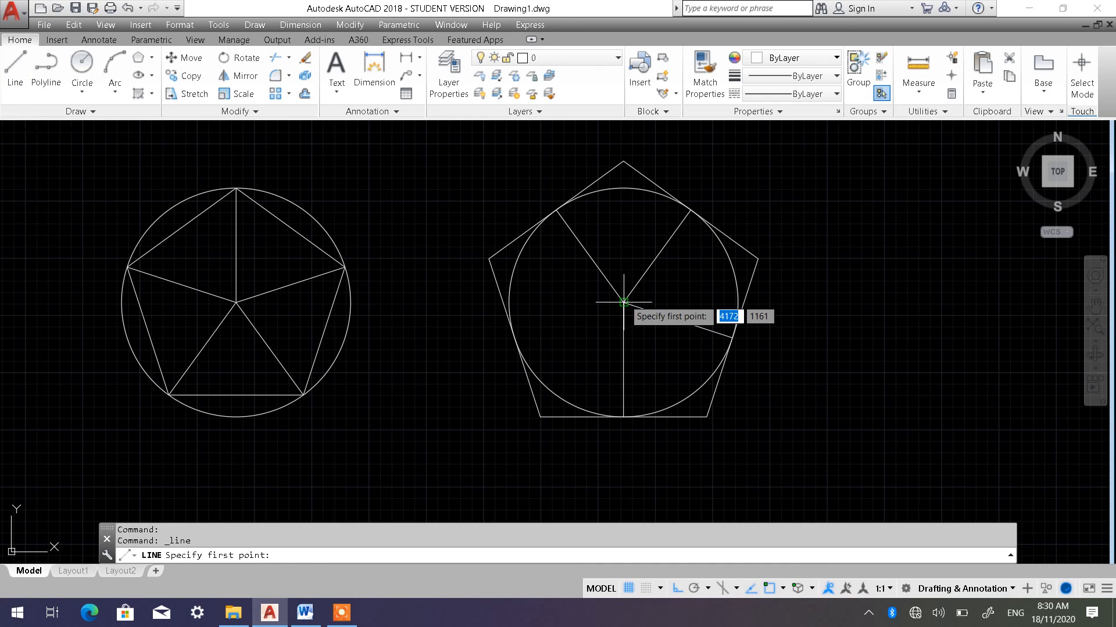
click(623, 301)
shift+right_click(566, 325)
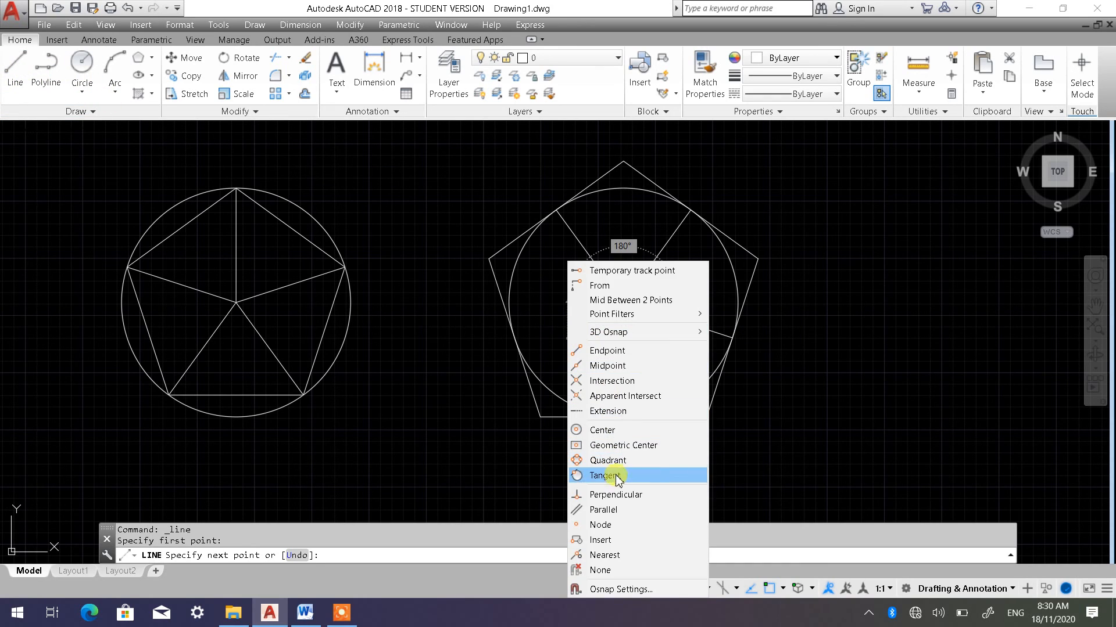
click(609, 499)
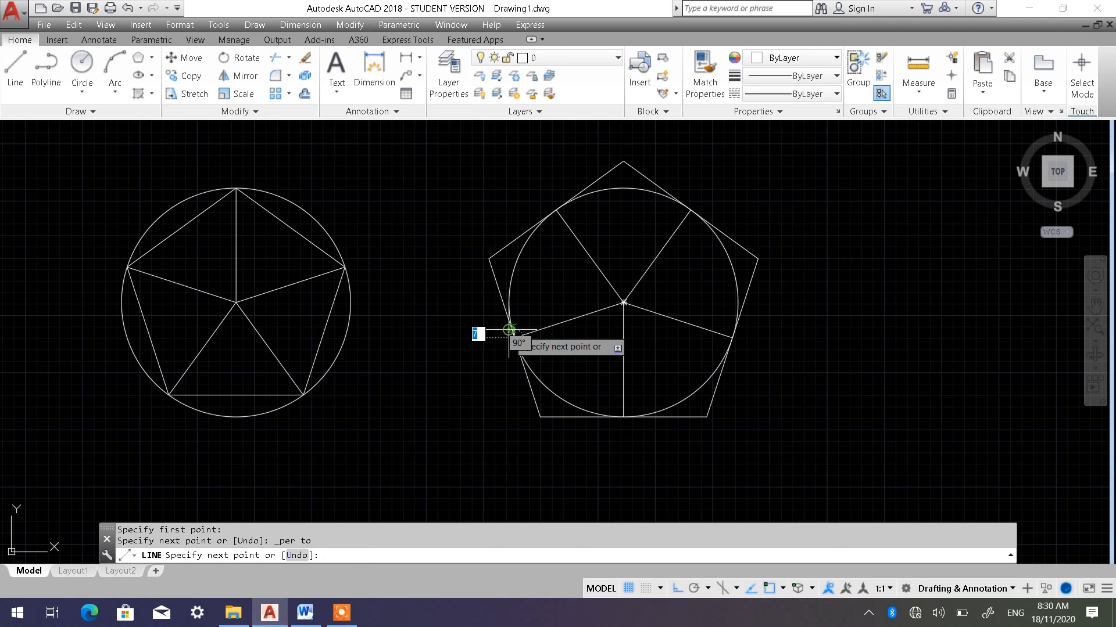
click(511, 330)
key(Escape)
key(Escape)
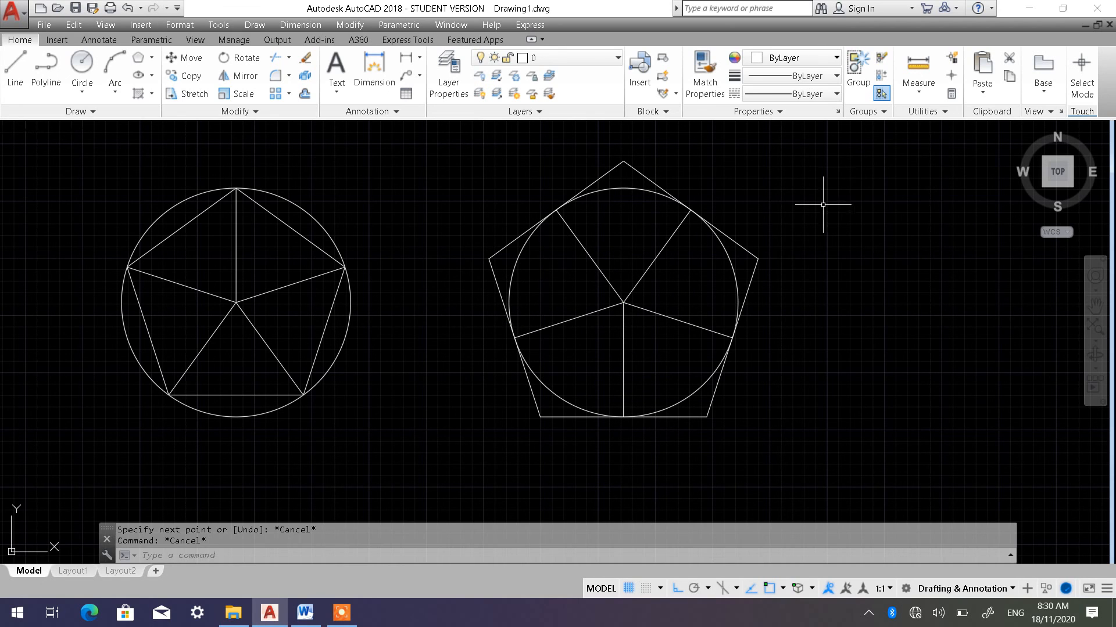
Measure the distance from the right circle's center to the end of the line on the pentagon's upper-right side.
click(920, 82)
click(912, 119)
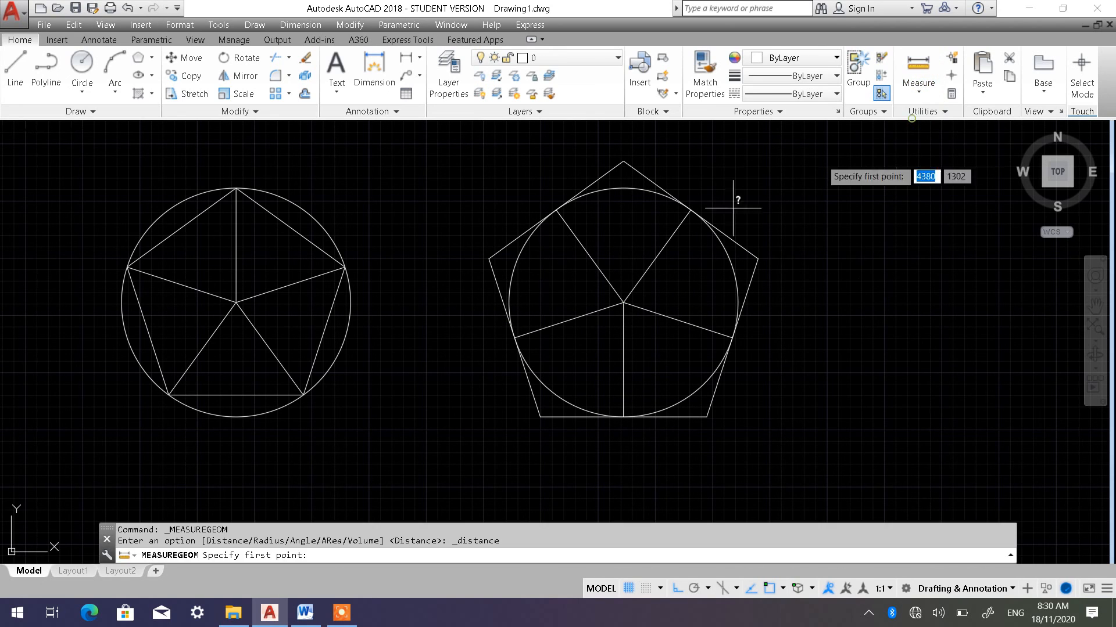
click(623, 302)
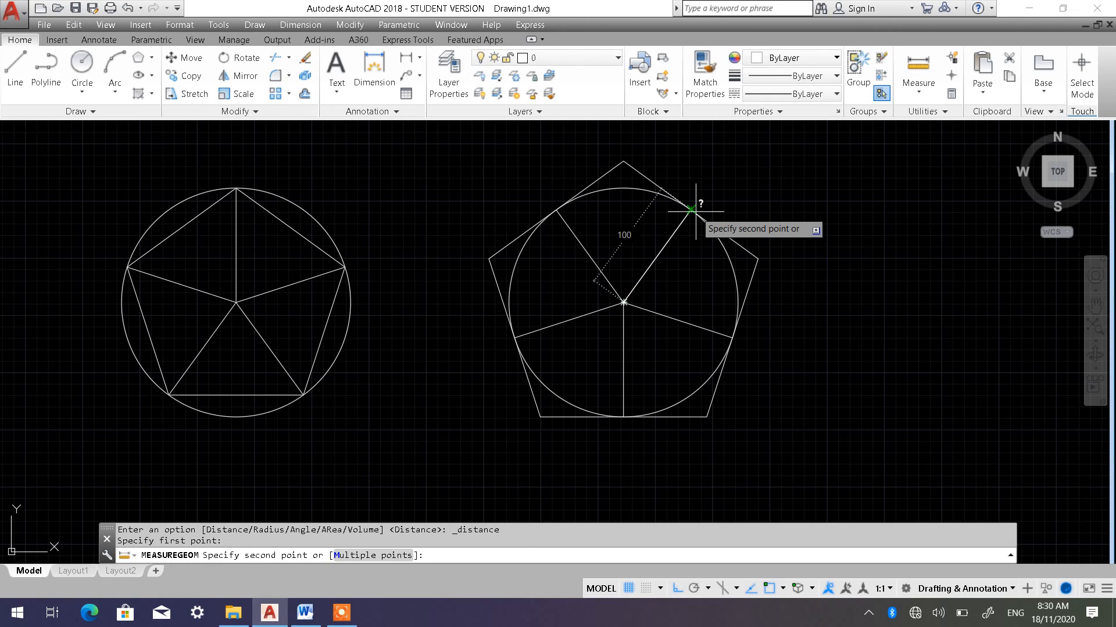
click(691, 210)
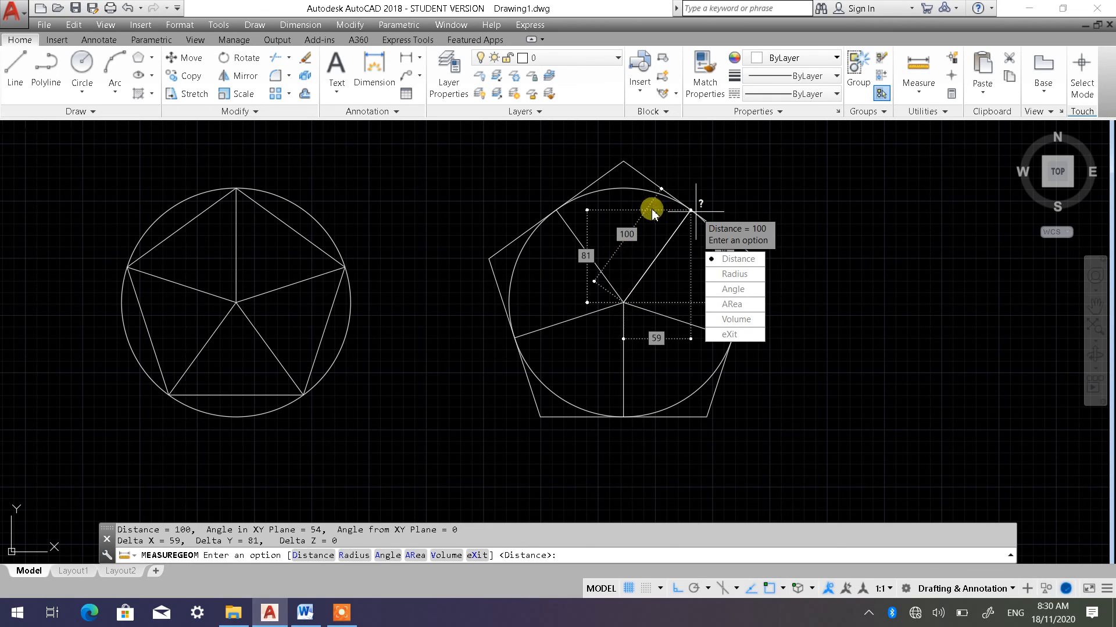
key(Escape)
key(Escape)
Measure the distance from the right circle's center to the end of the line on the pentagon's lower-left side.
click(918, 84)
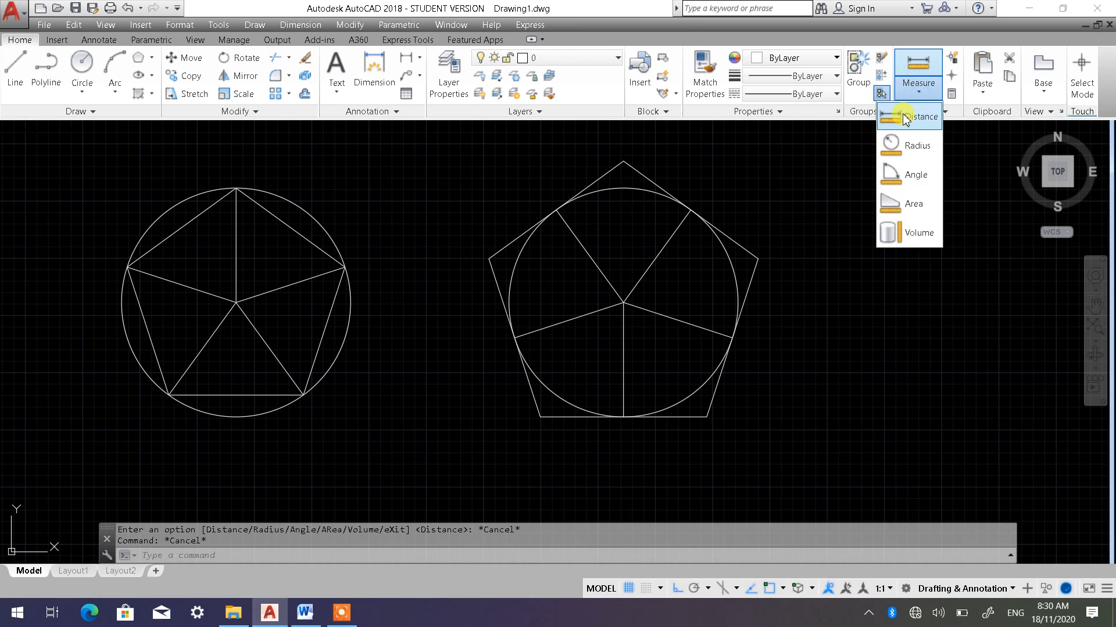
click(907, 117)
click(623, 302)
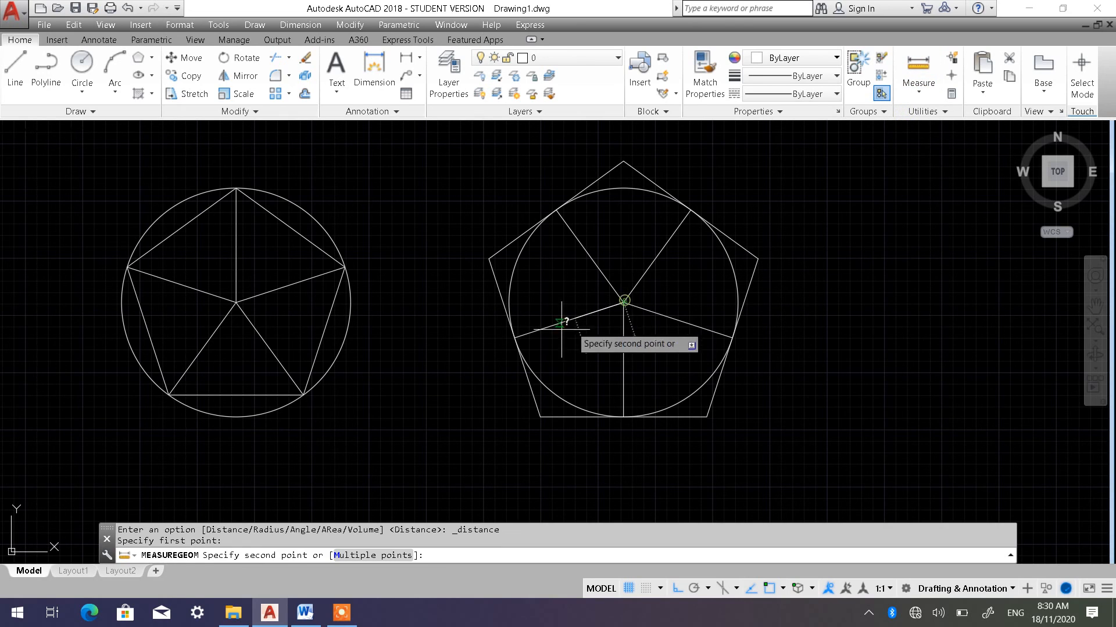
click(512, 338)
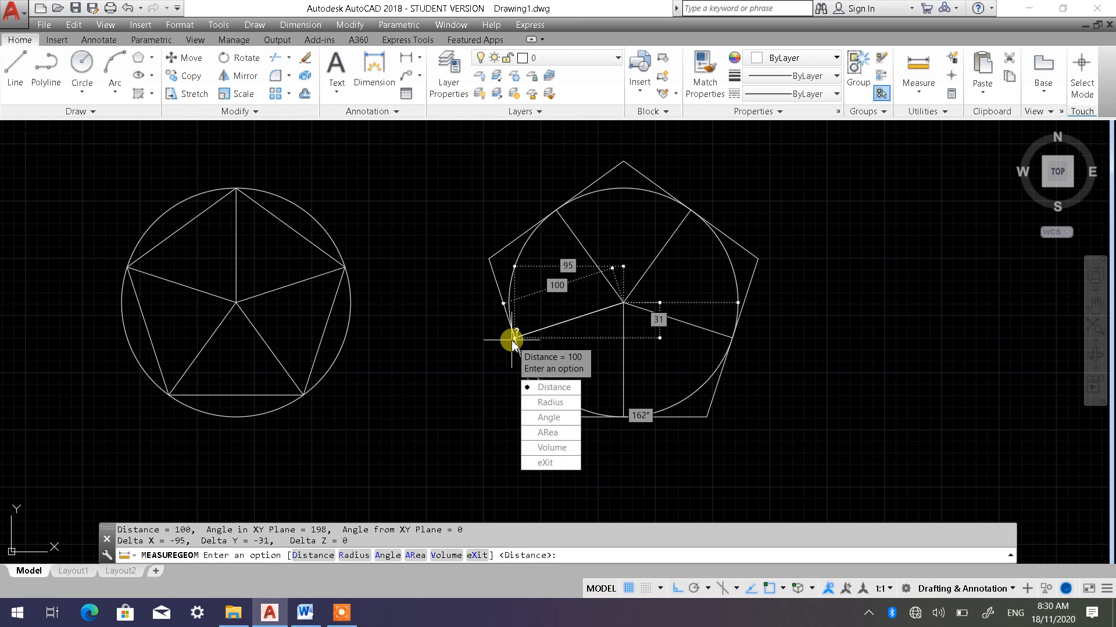
key(Escape)
key(Escape)
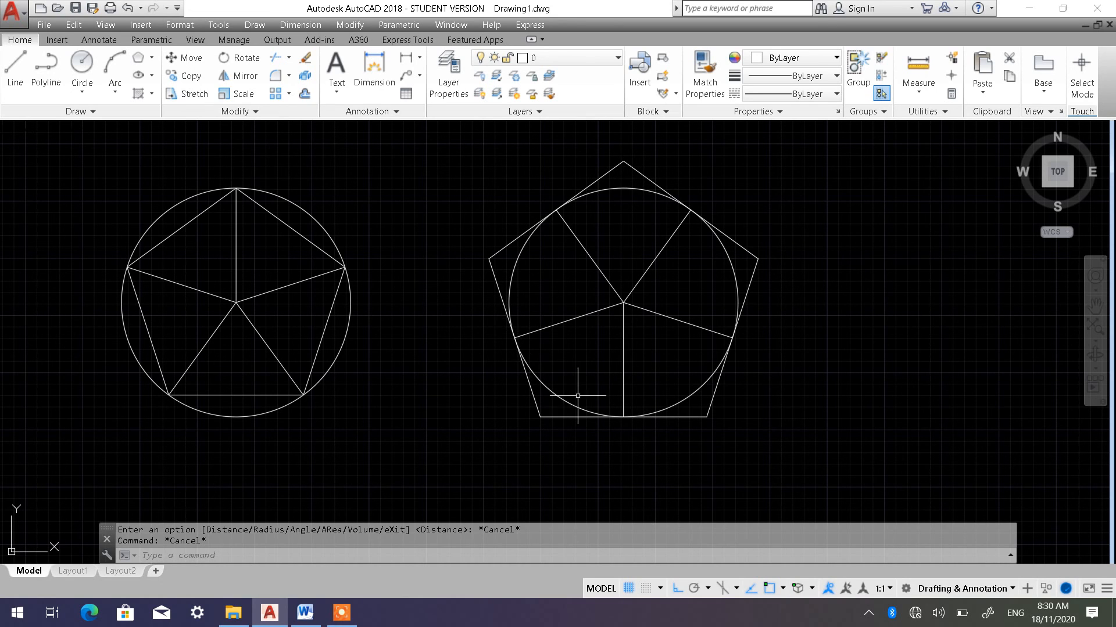
scroll(499, 322, down, 2)
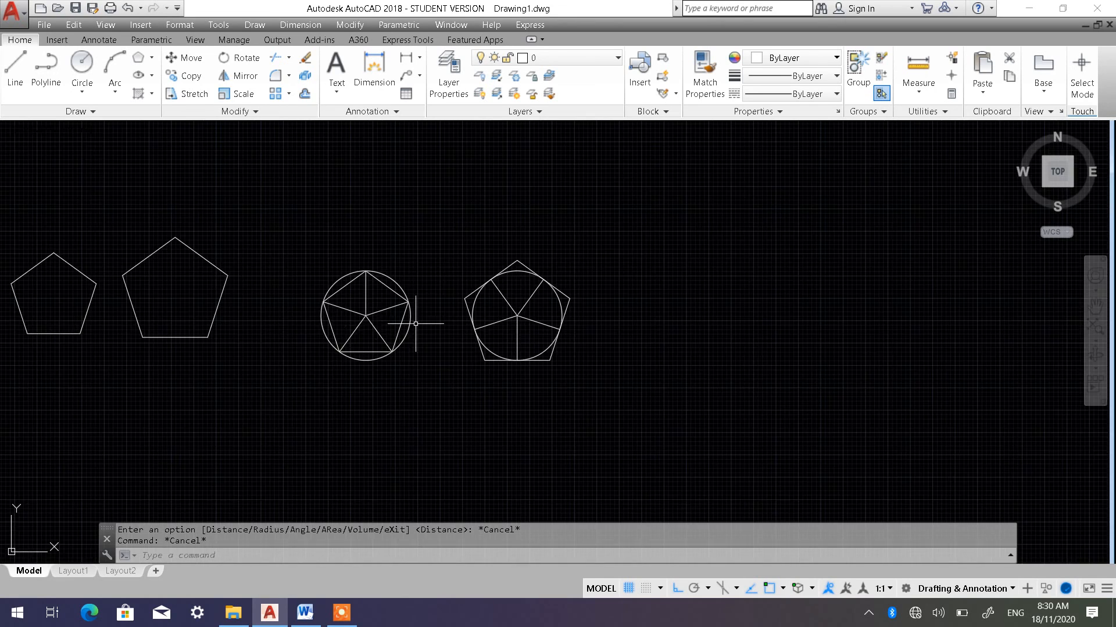
middle_drag(344, 323, 571, 308)
middle_drag(442, 304, 538, 303)
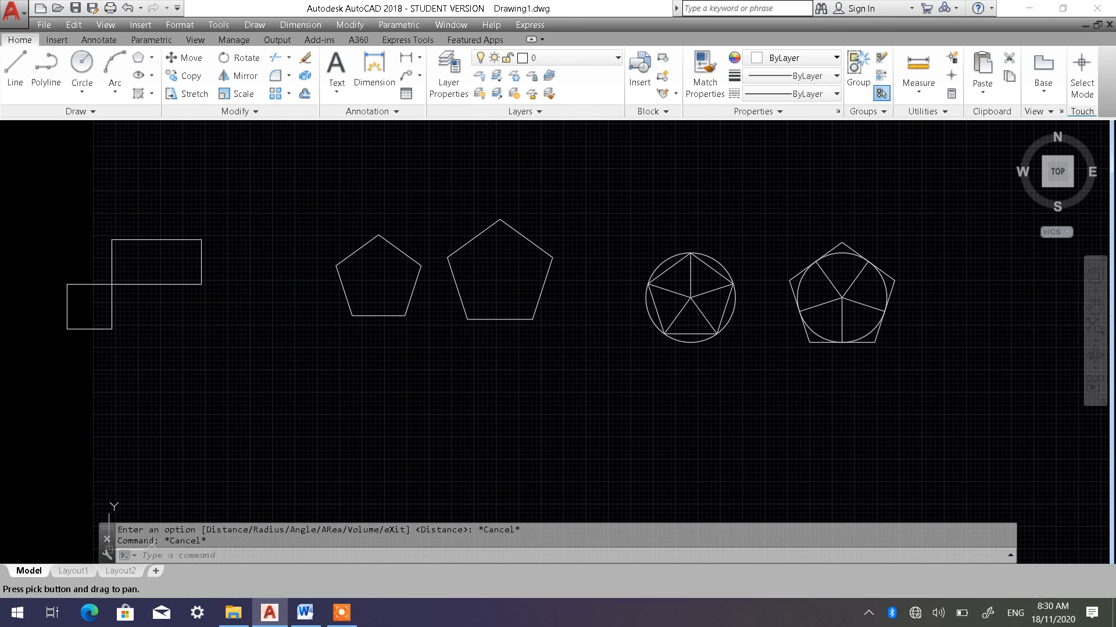
middle_click(597, 286)
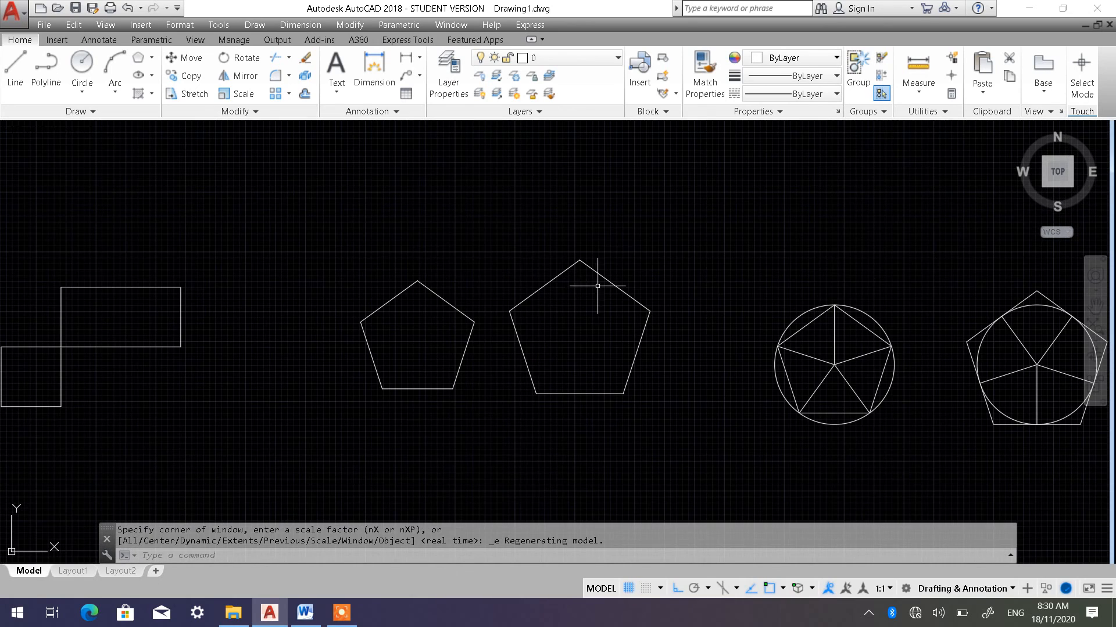
mouse_move(797, 296)
middle_down()
mouse_move(592, 239)
mouse_move(558, 264)
middle_up()
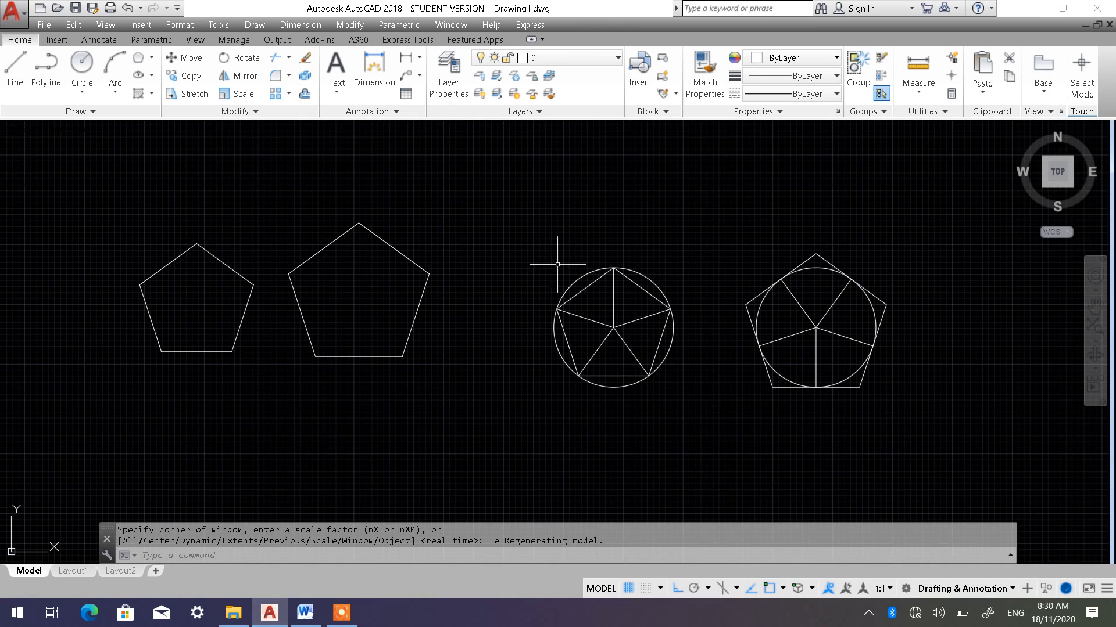
click(153, 58)
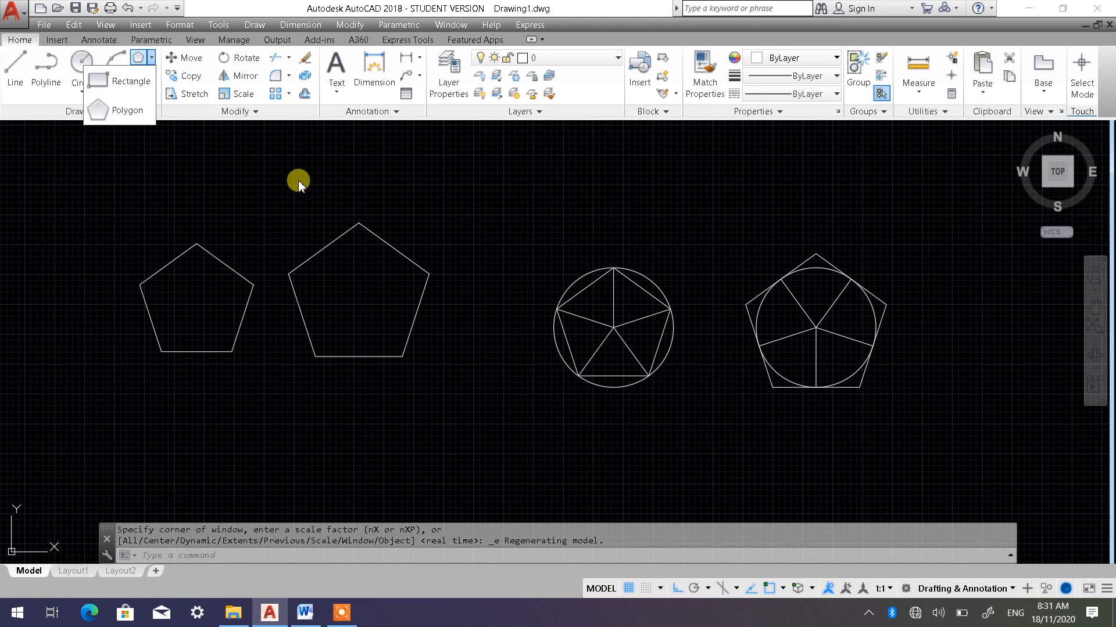
click(328, 187)
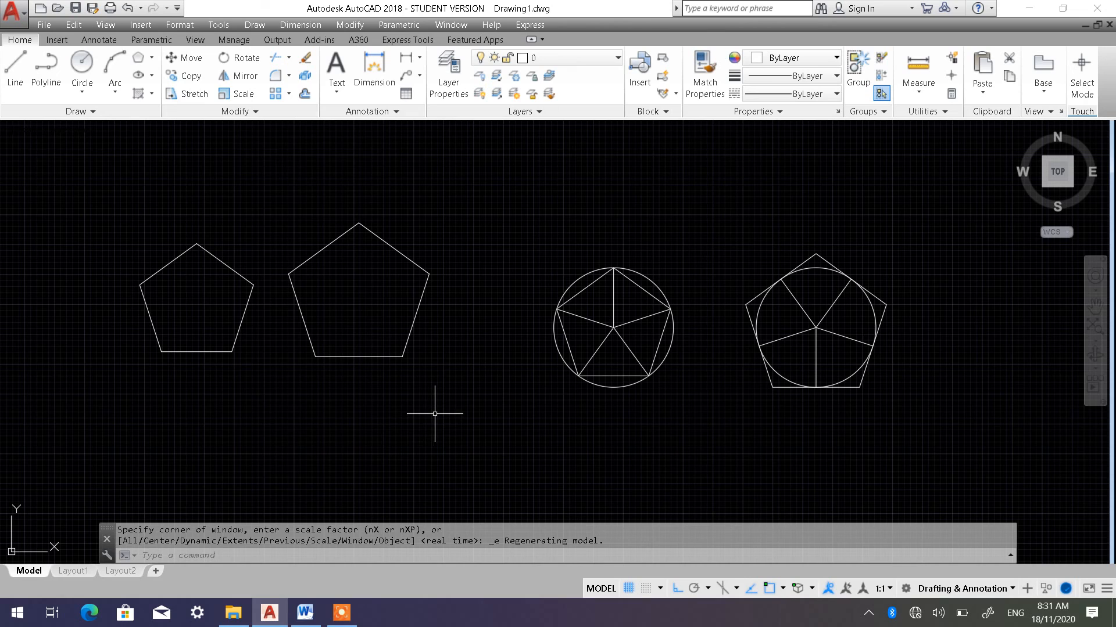
click(341, 613)
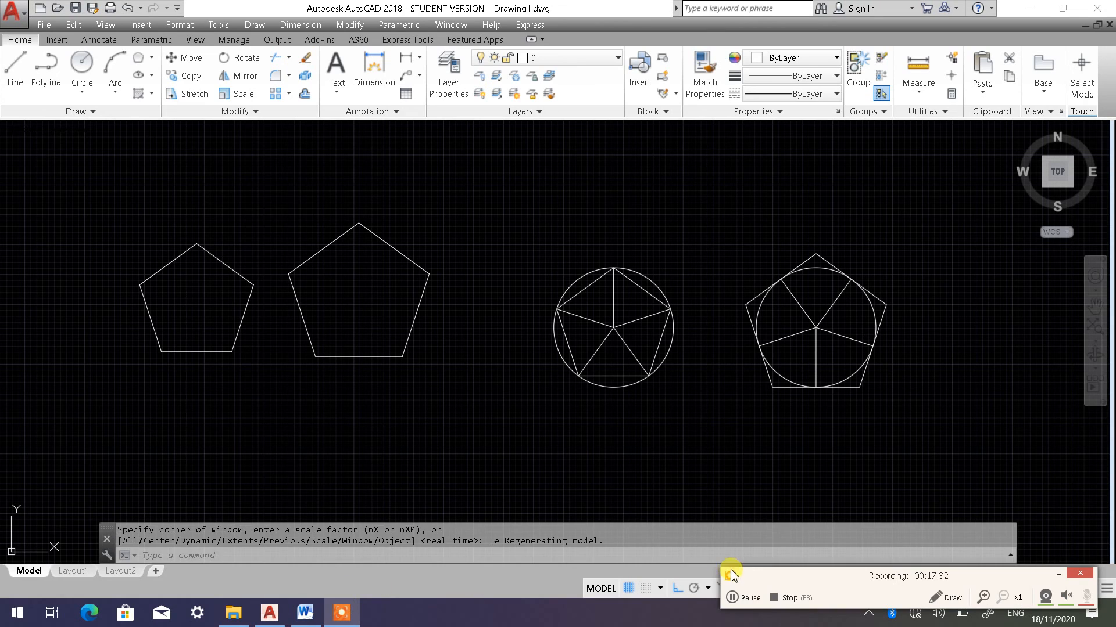